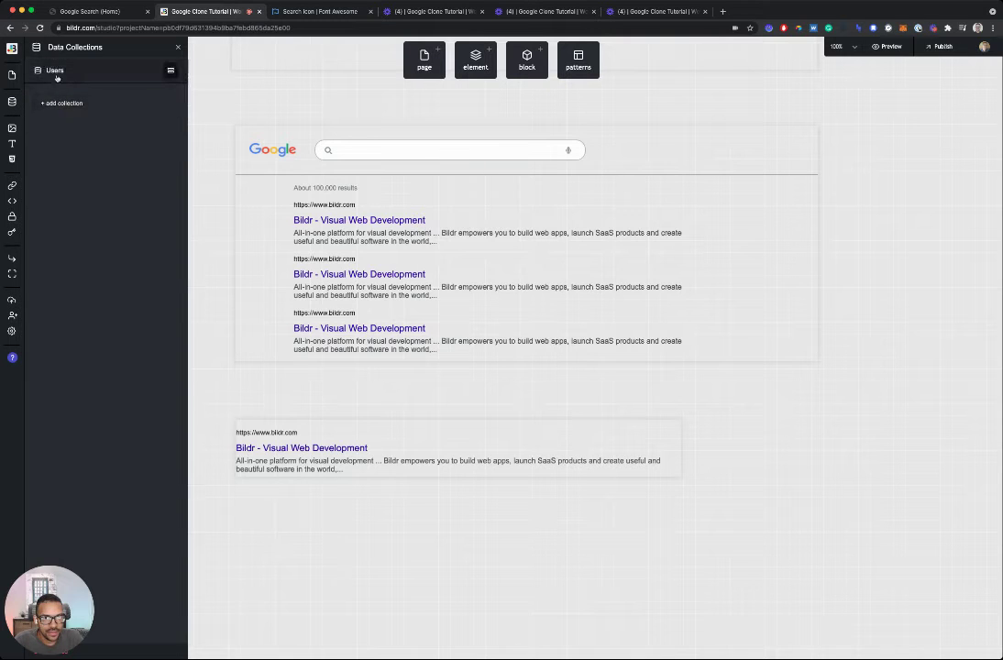
# - Create a new data collection named Links
pyautogui.click(53, 103)
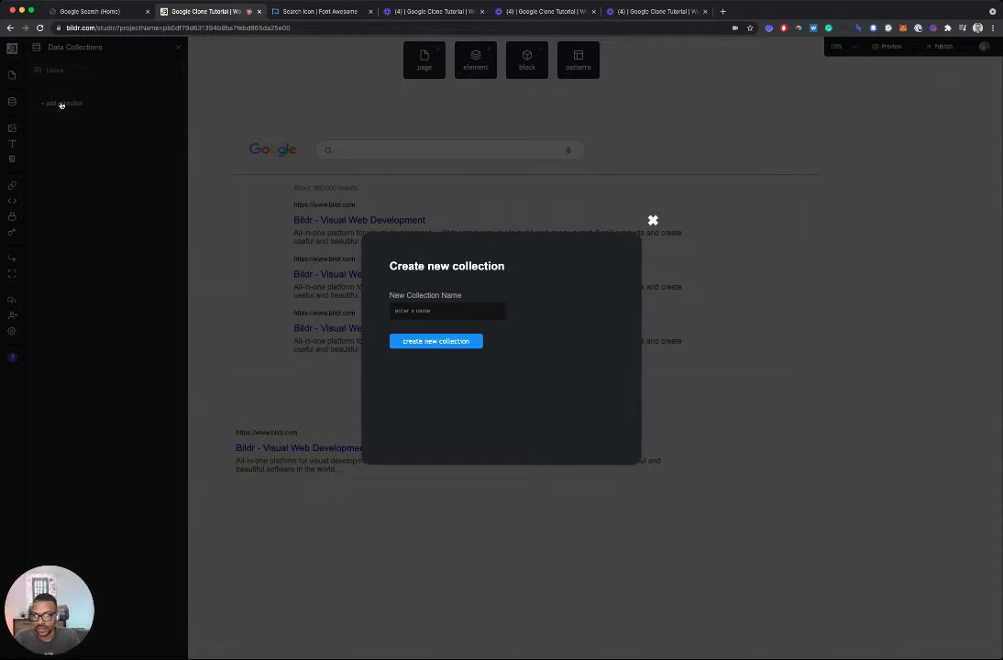
pyautogui.write('Links')
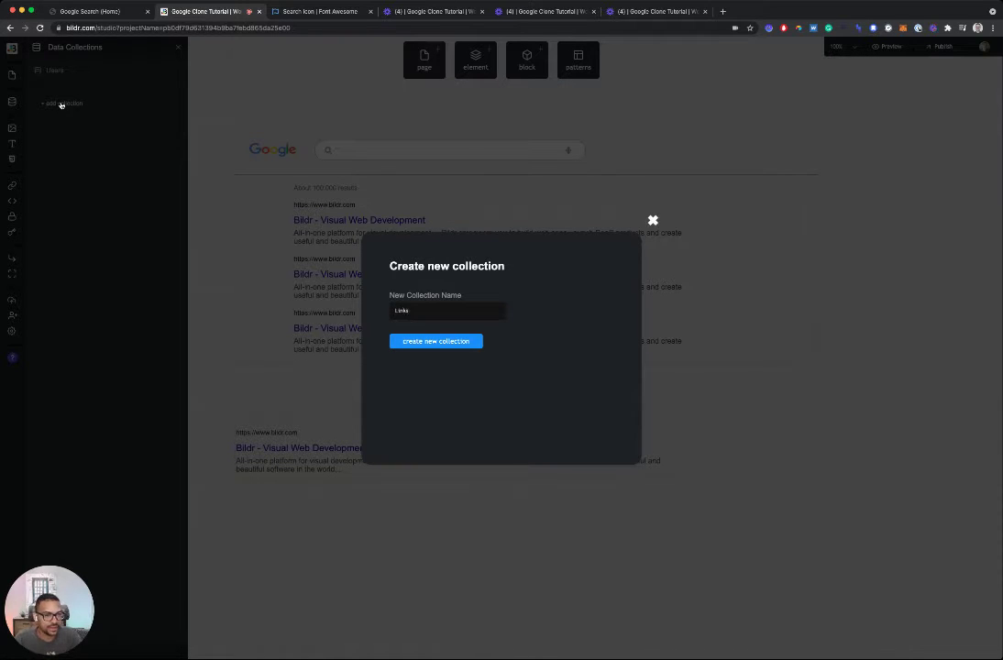
pyautogui.press('Return')
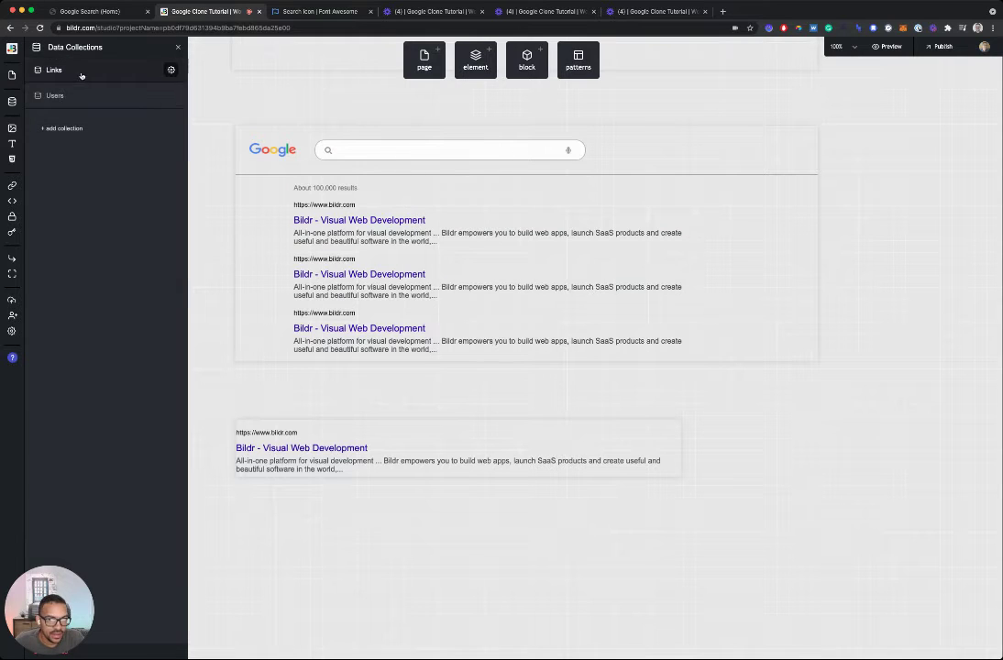
# - Add two fields, Link and Title, to the Links collection
pyautogui.click(81, 73)
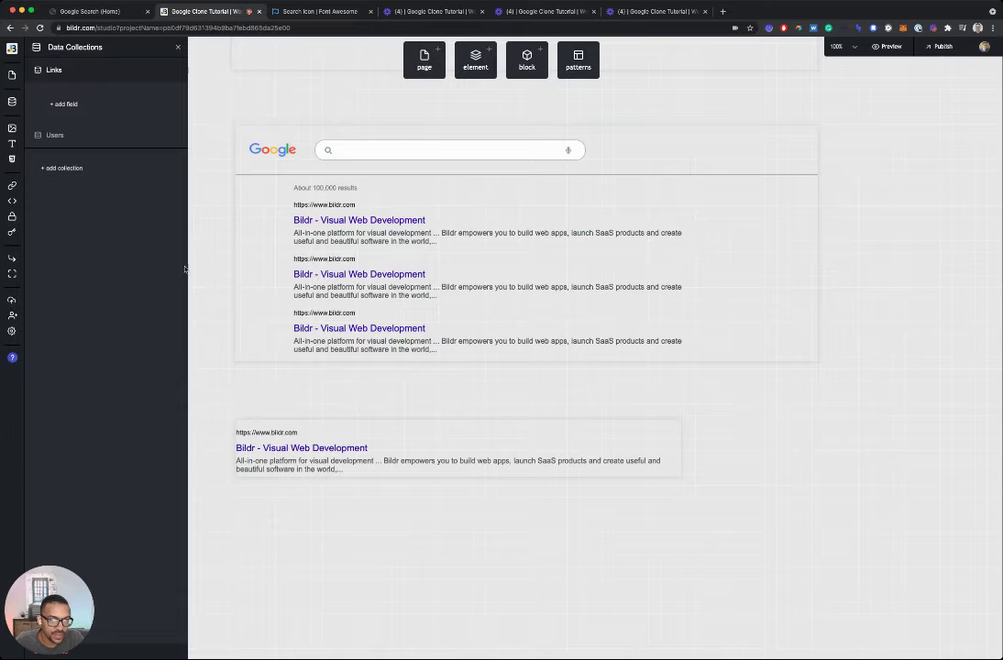
pyautogui.click(66, 104)
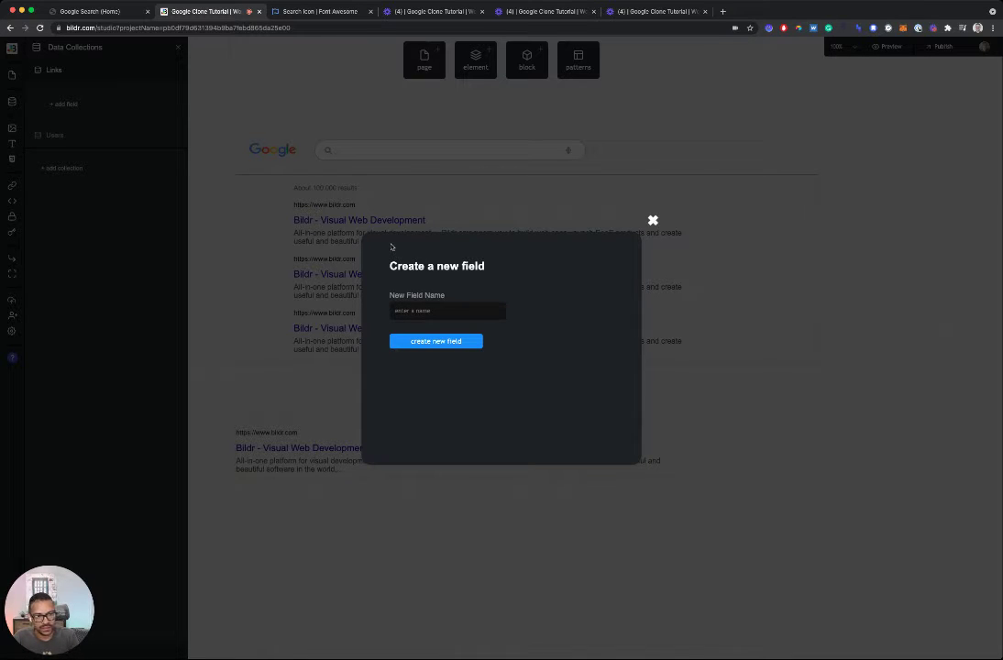
pyautogui.write('Link')
pyautogui.press('Return')
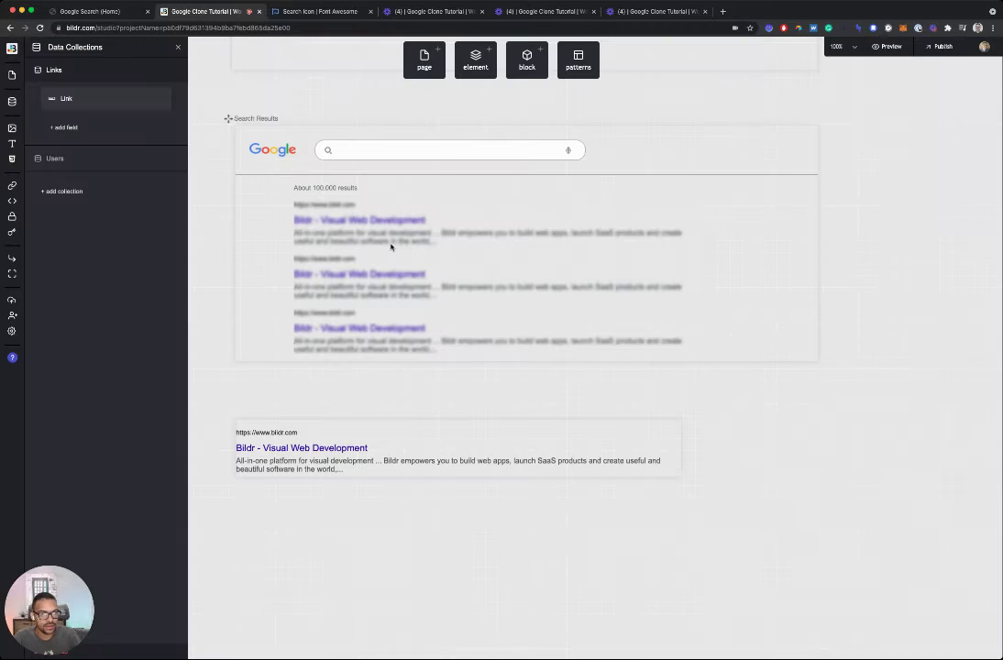
pyautogui.click(57, 128)
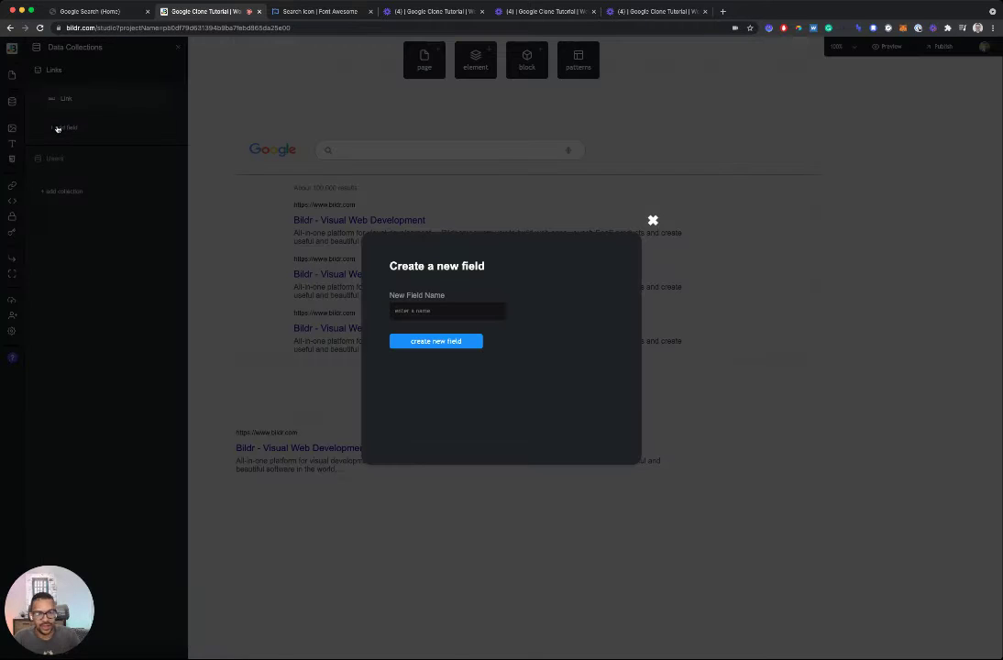
pyautogui.write('Title')
pyautogui.press('Return')
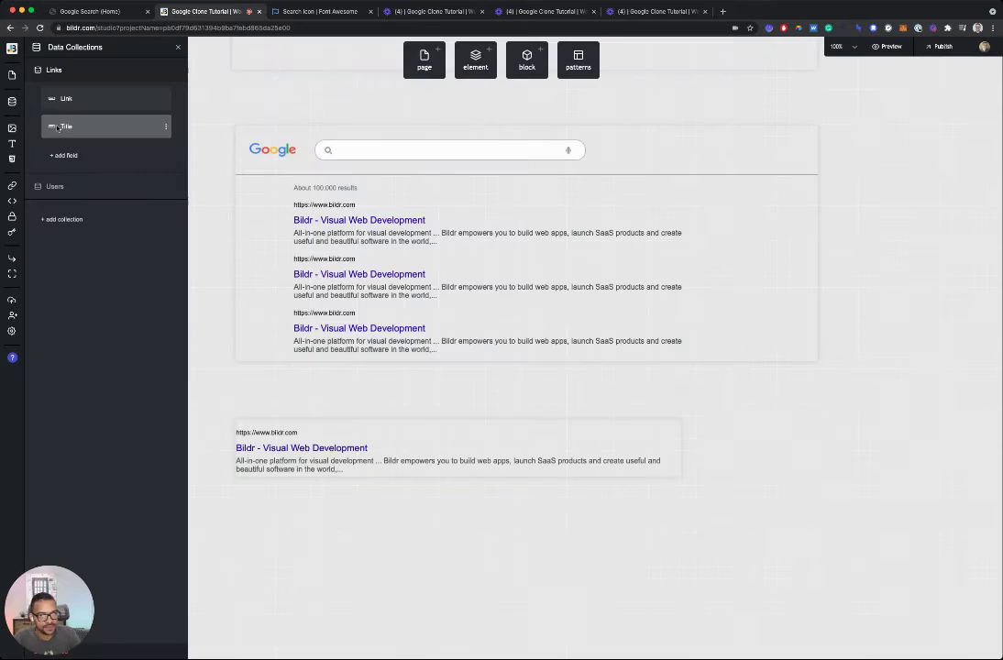
# - Add the fields Description and Keyword to the Links collection
pyautogui.click(66, 163)
pyautogui.write('Desc')
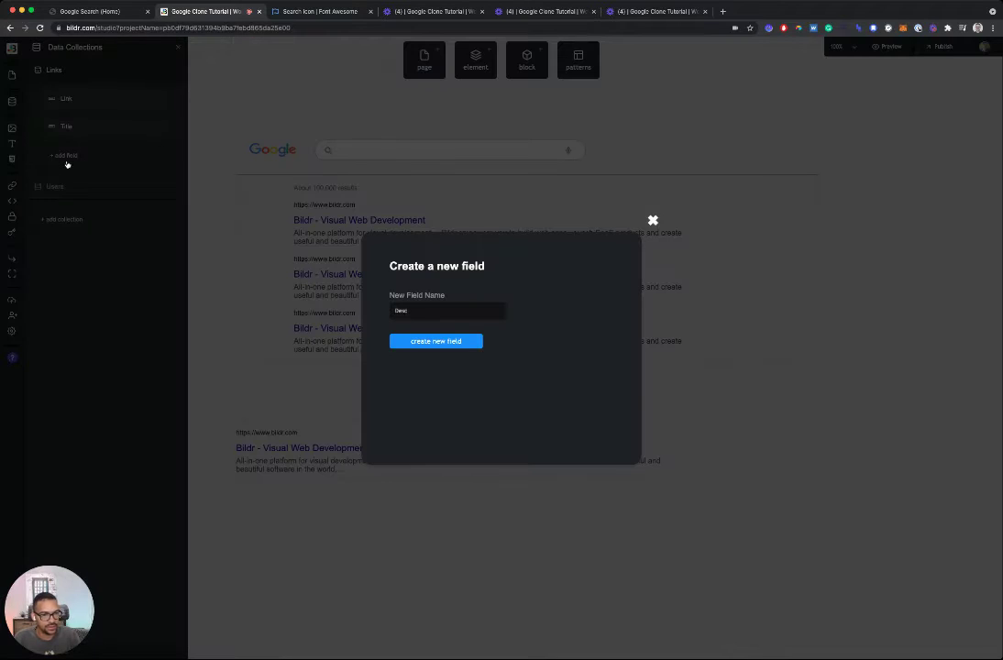
pyautogui.write('ription')
pyautogui.press('Return')
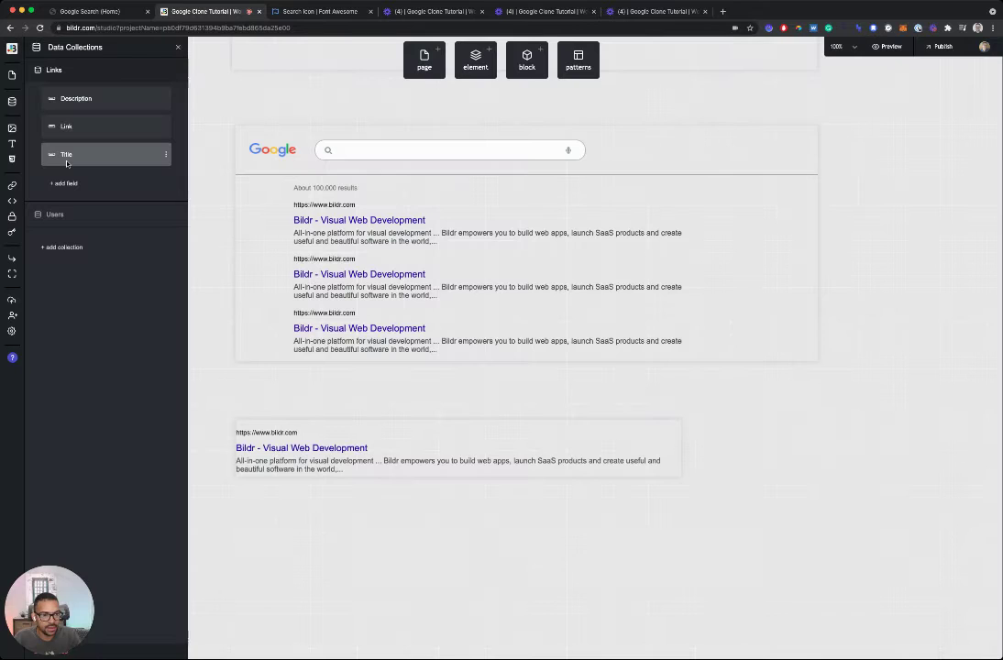
pyautogui.click(61, 183)
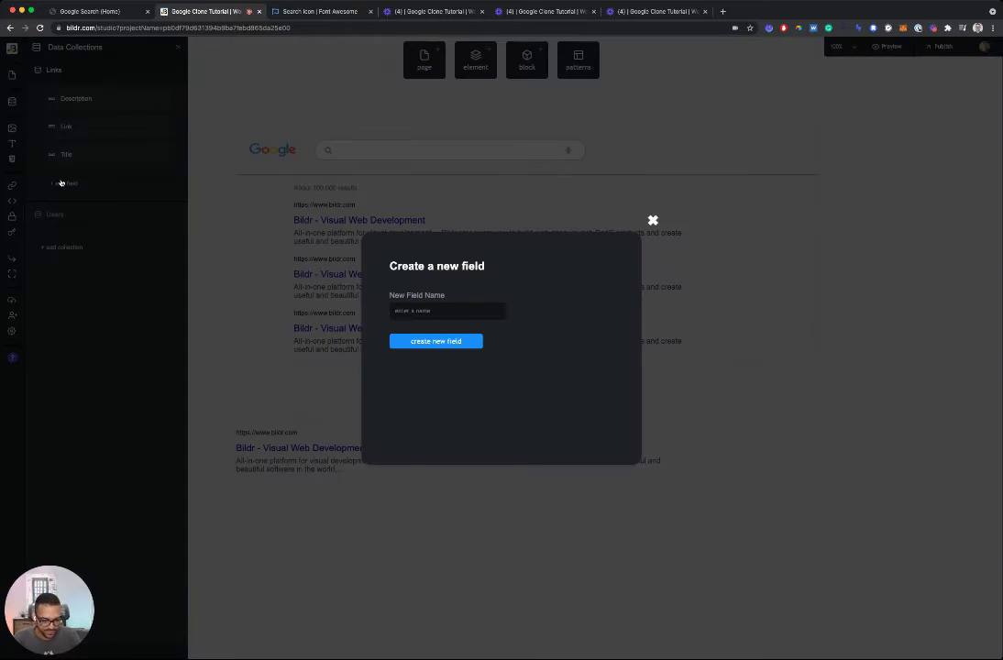
pyautogui.write('k')
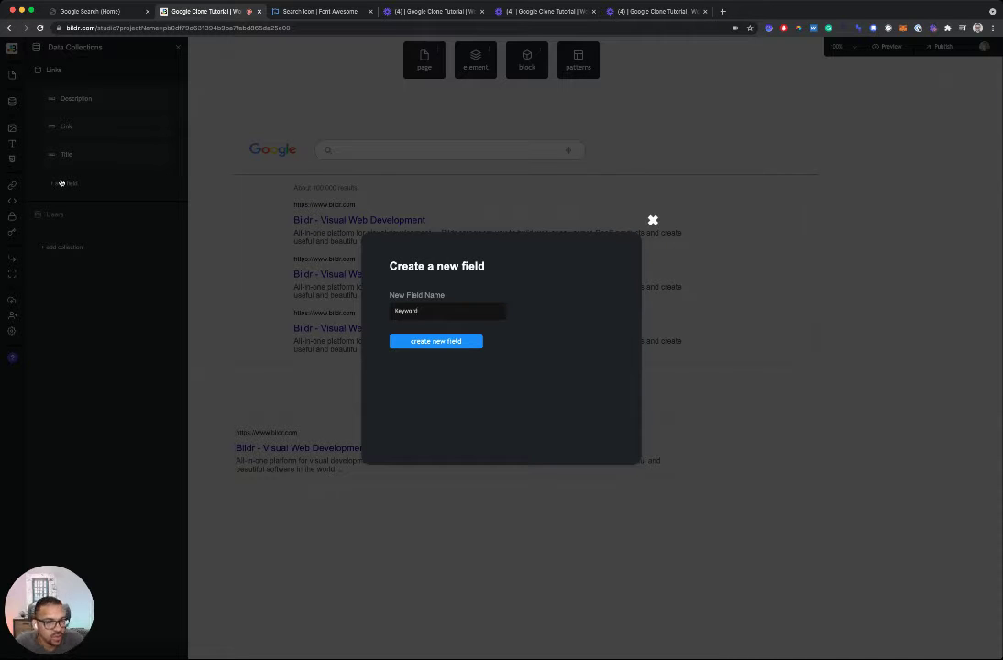
pyautogui.press('Return')
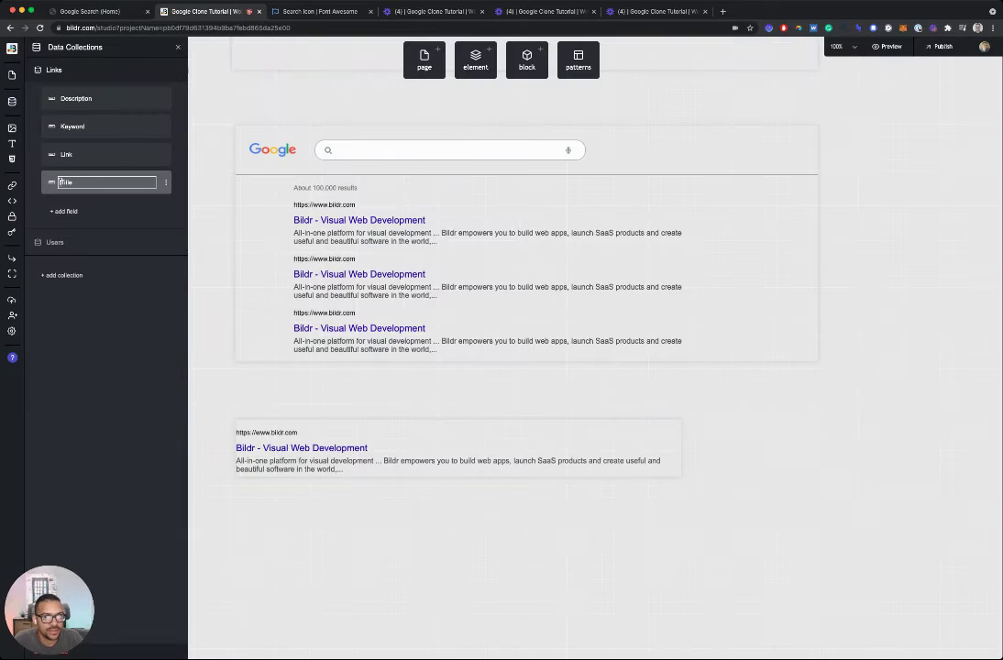
pyautogui.press('Return')
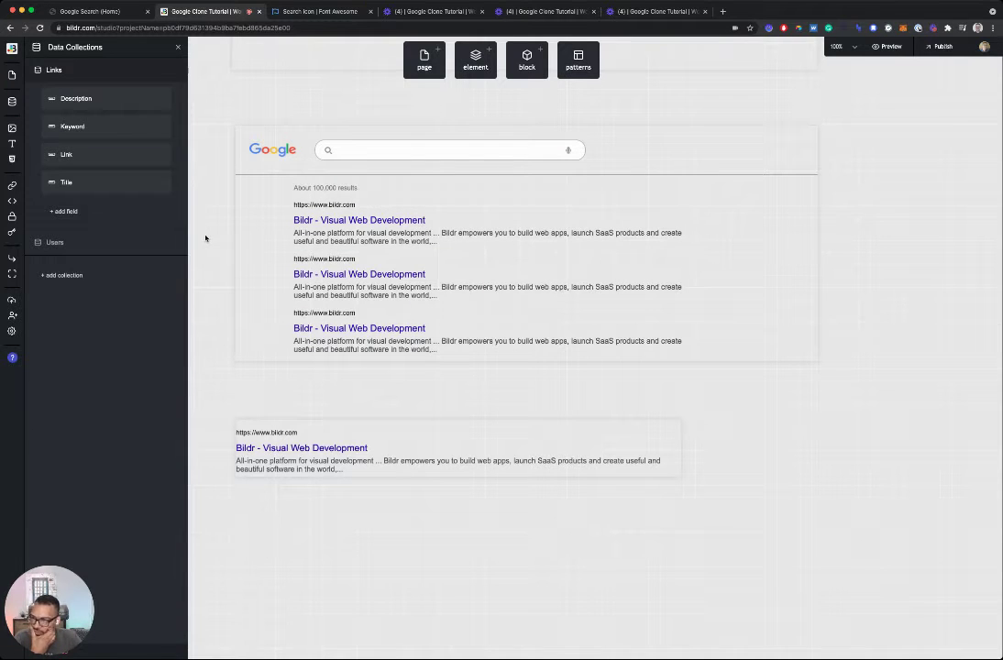
# - Review the Links collection's properties for non-authenticated access, permanent deletion and user restrictions
pyautogui.click(166, 100)
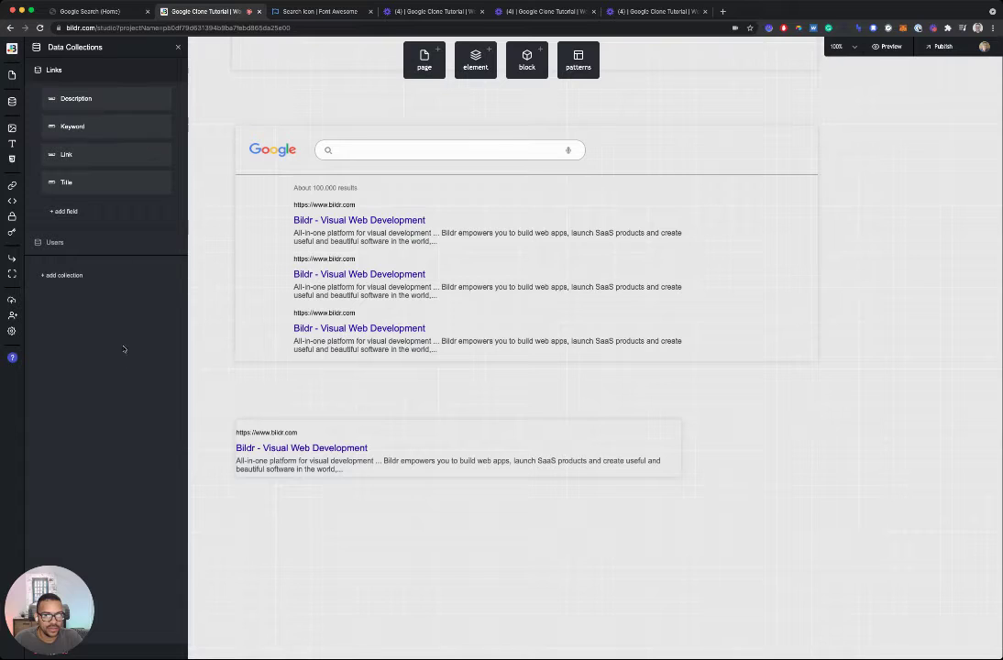
pyautogui.click(11, 104)
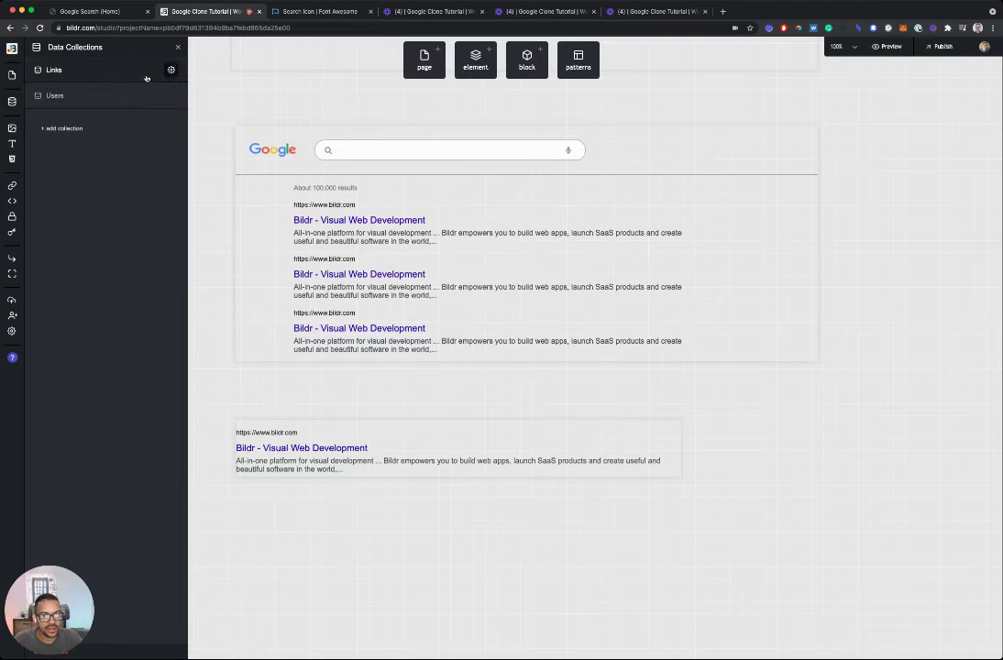
pyautogui.click(172, 69)
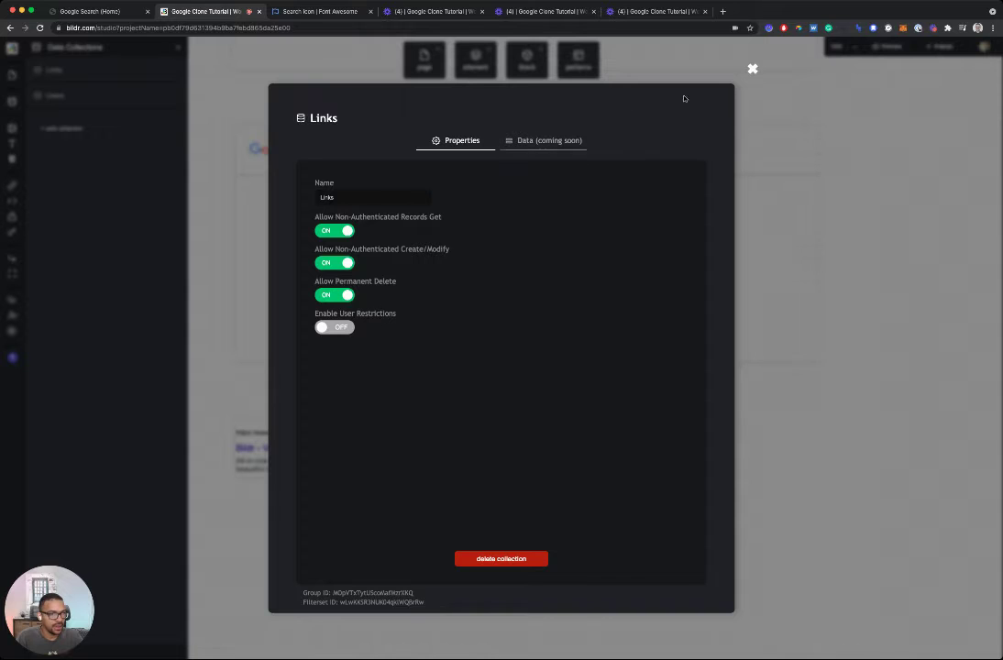
pyautogui.click(752, 69)
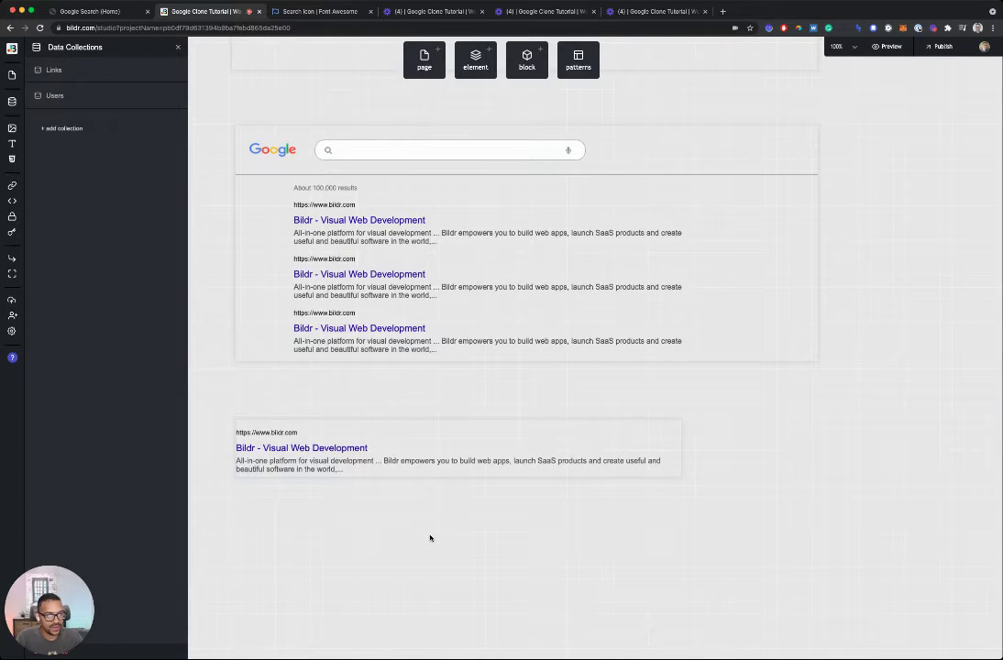
# - Add a blank page to the canvas and place it just below the standalone search result, aligned with its left edge
pyautogui.scroll(-3, 434, 508)
pyautogui.moveTo(449, 418); pyautogui.dragTo(448, 397)
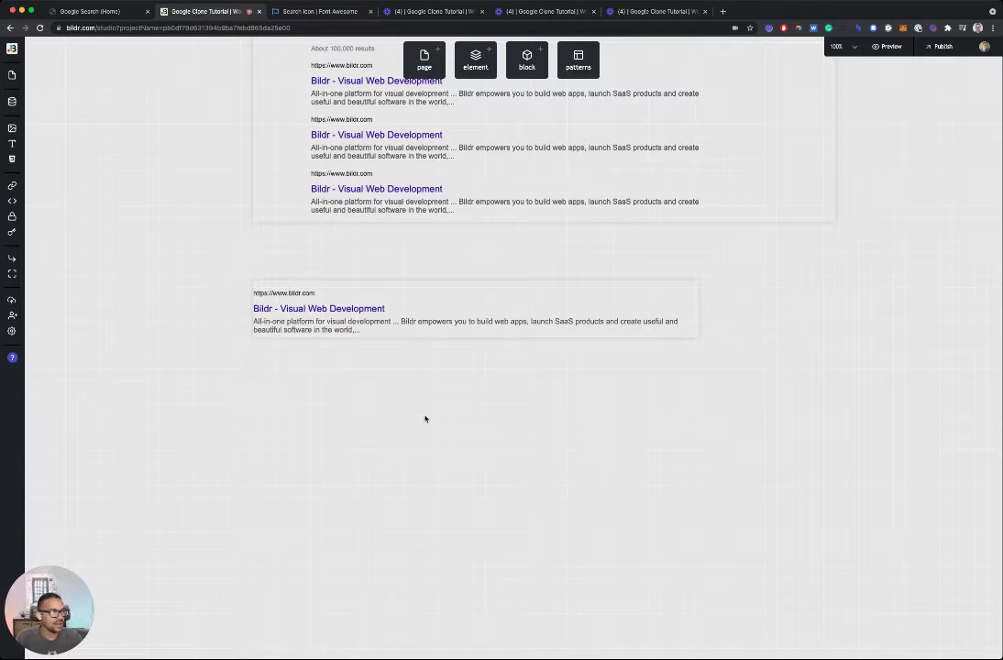
pyautogui.scroll(-2, 431, 417)
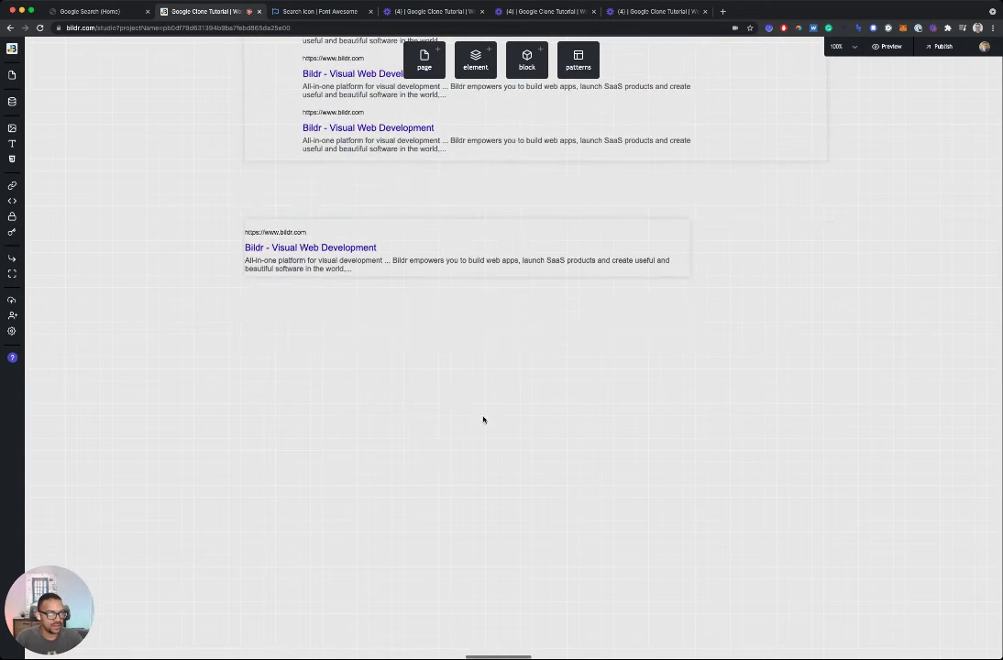
pyautogui.click(424, 59)
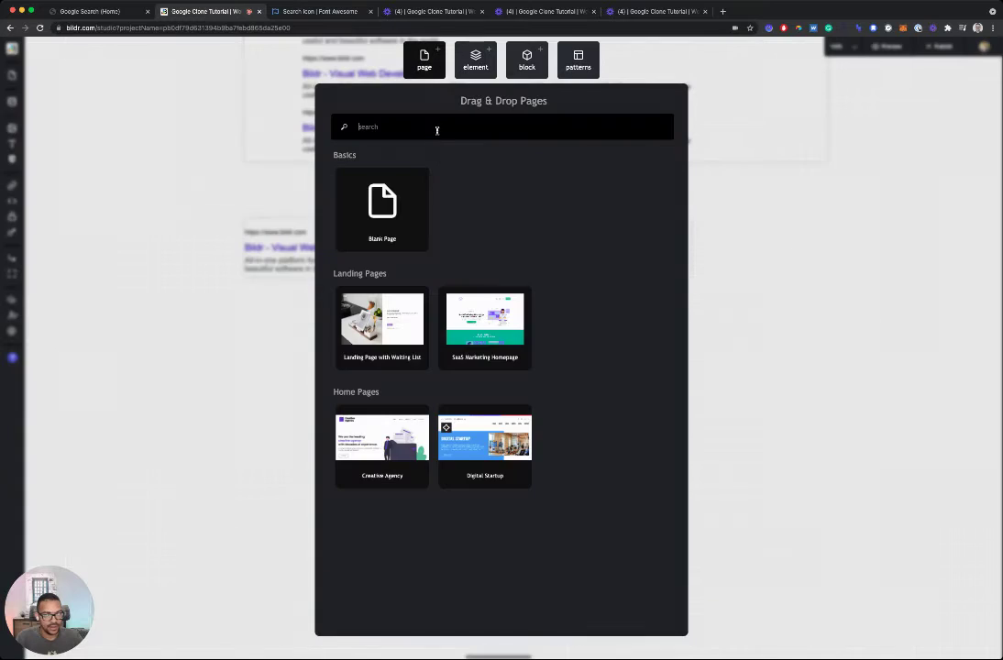
pyautogui.moveTo(374, 203); pyautogui.dragTo(284, 389)
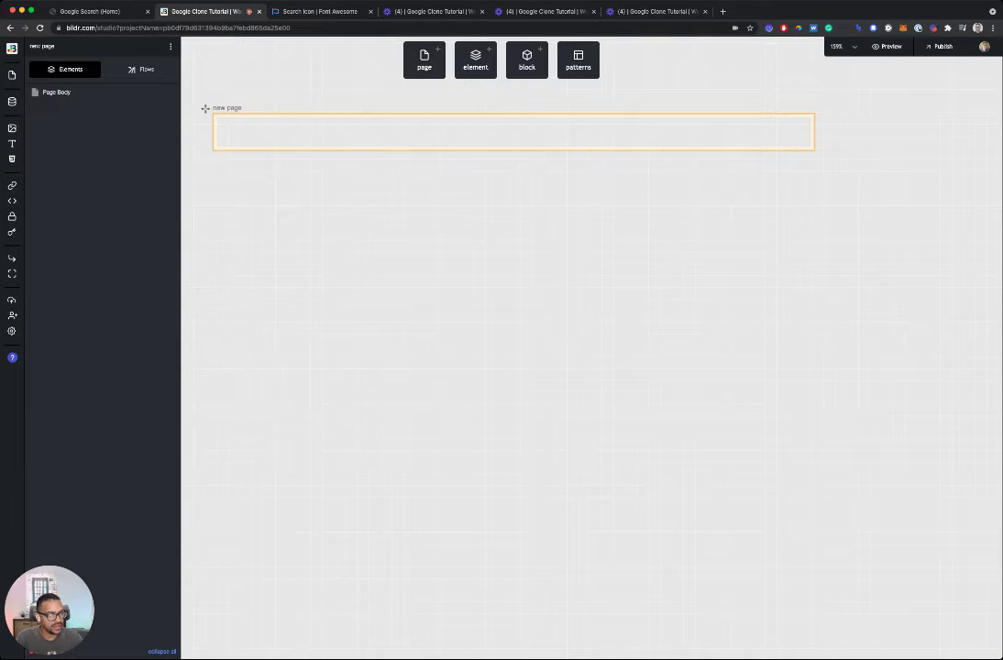
pyautogui.click(836, 46)
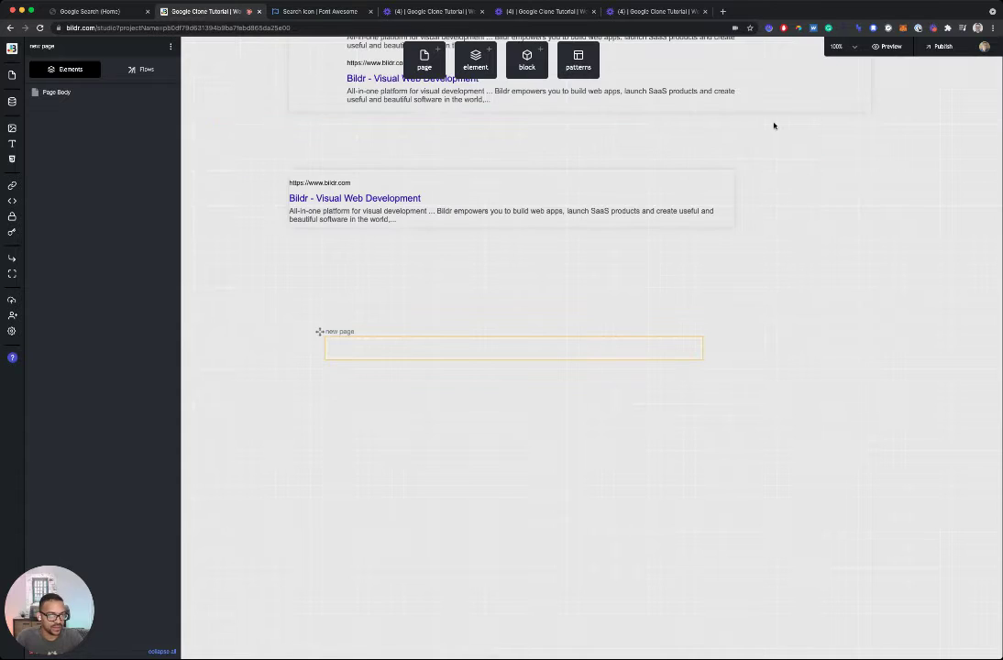
pyautogui.moveTo(321, 332); pyautogui.dragTo(285, 287)
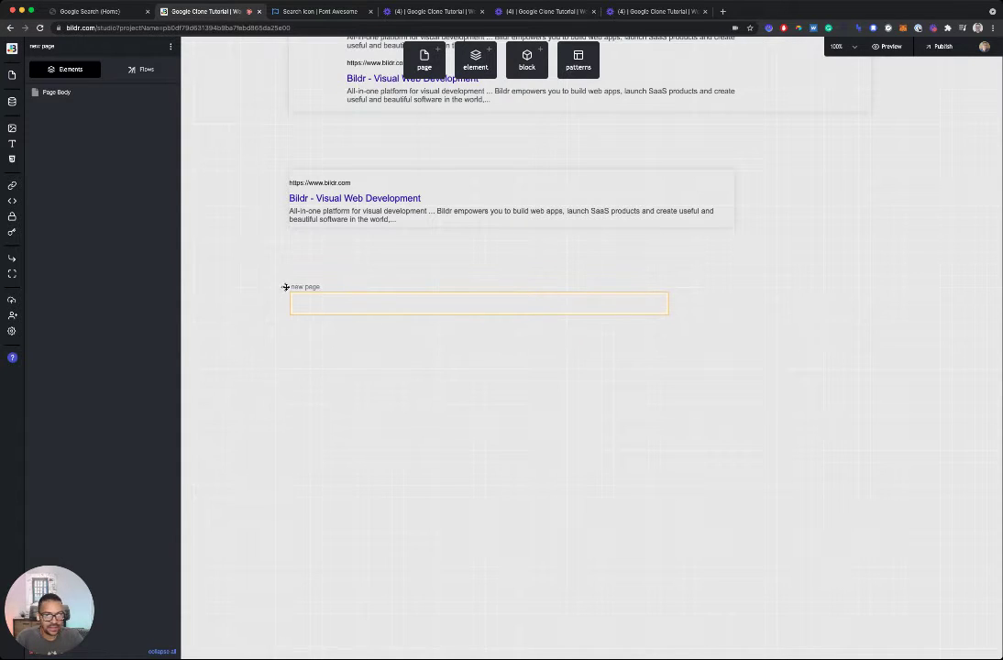
# - Rename the new blank page to "Links - Add"
pyautogui.doubleClick(309, 287)
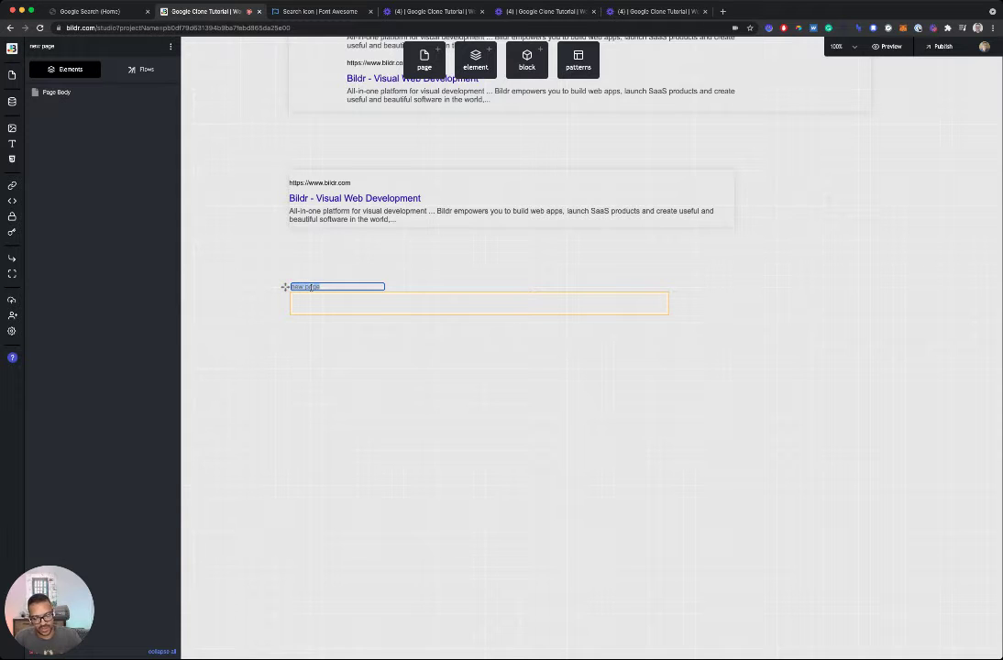
pyautogui.write('inks Add')
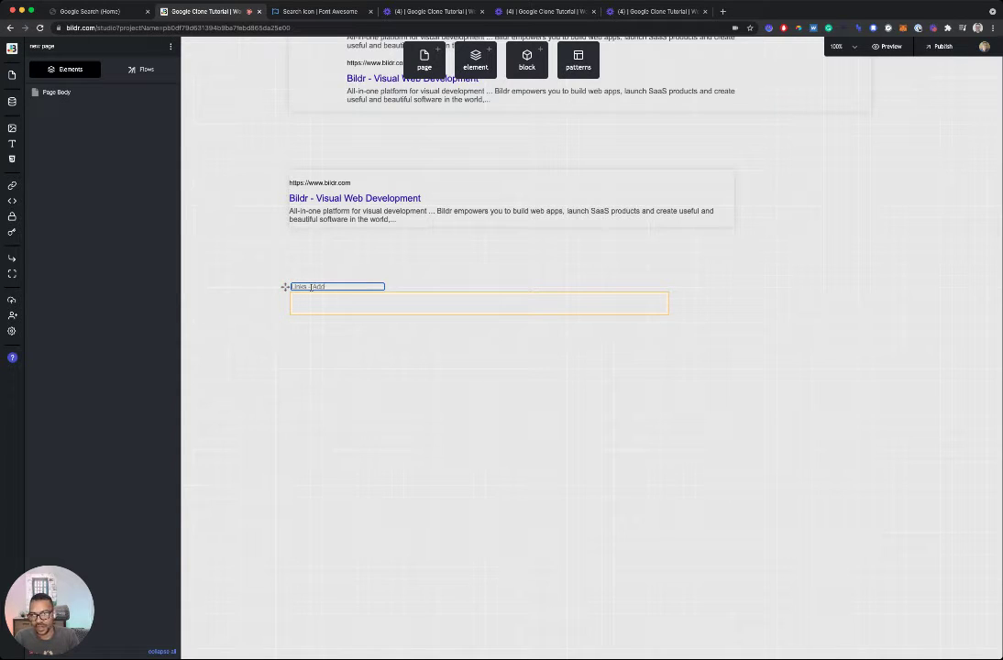
pyautogui.press('Return')
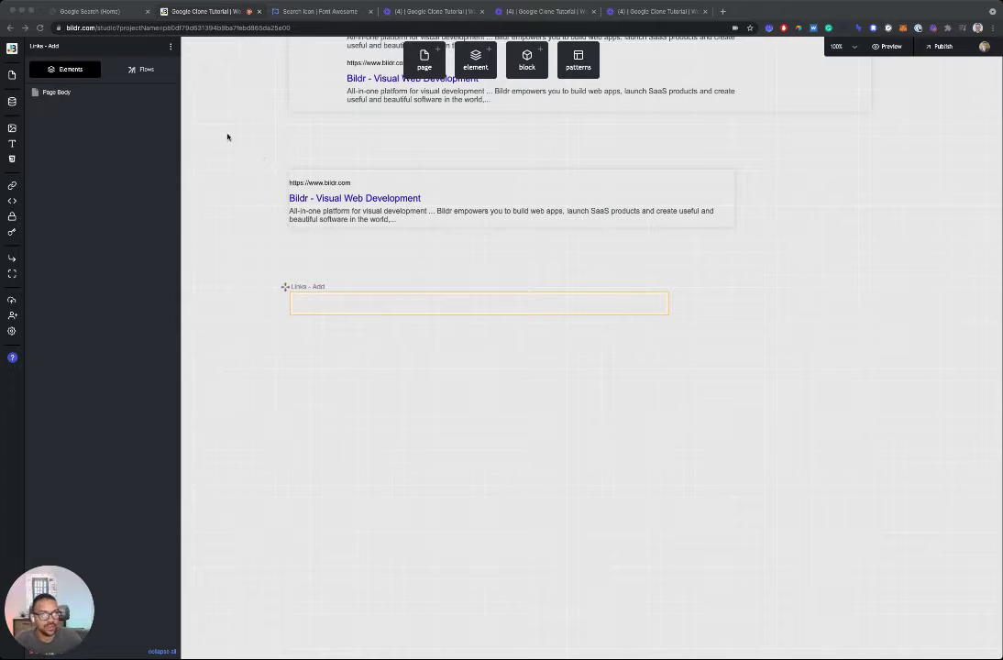
# - Add a div to the page body of Links - Add and name it "Div - Page"
pyautogui.click(476, 60)
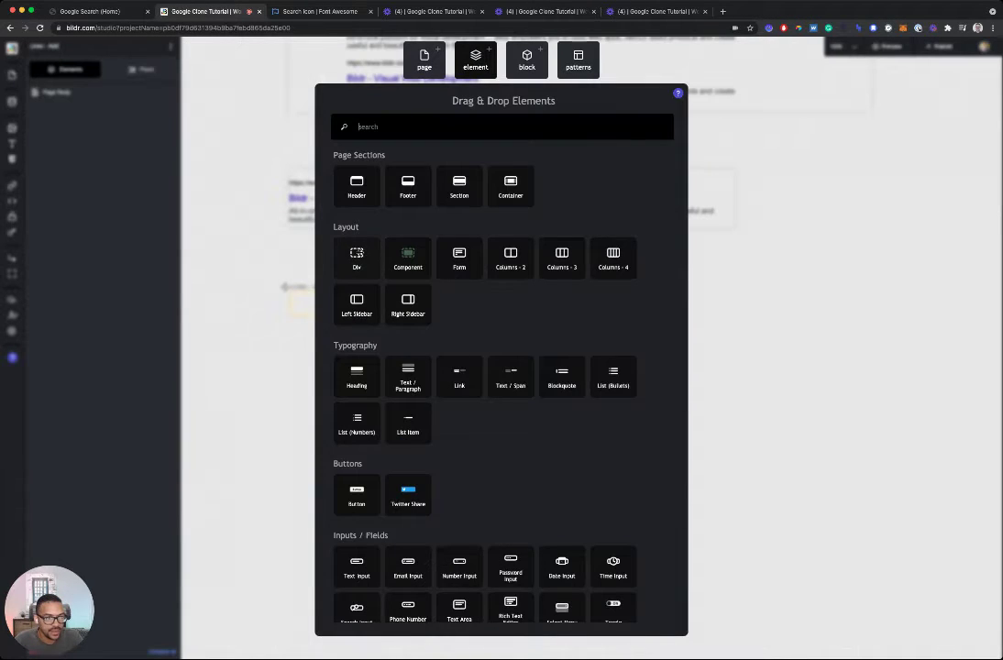
pyautogui.click(306, 305)
pyautogui.click(101, 109)
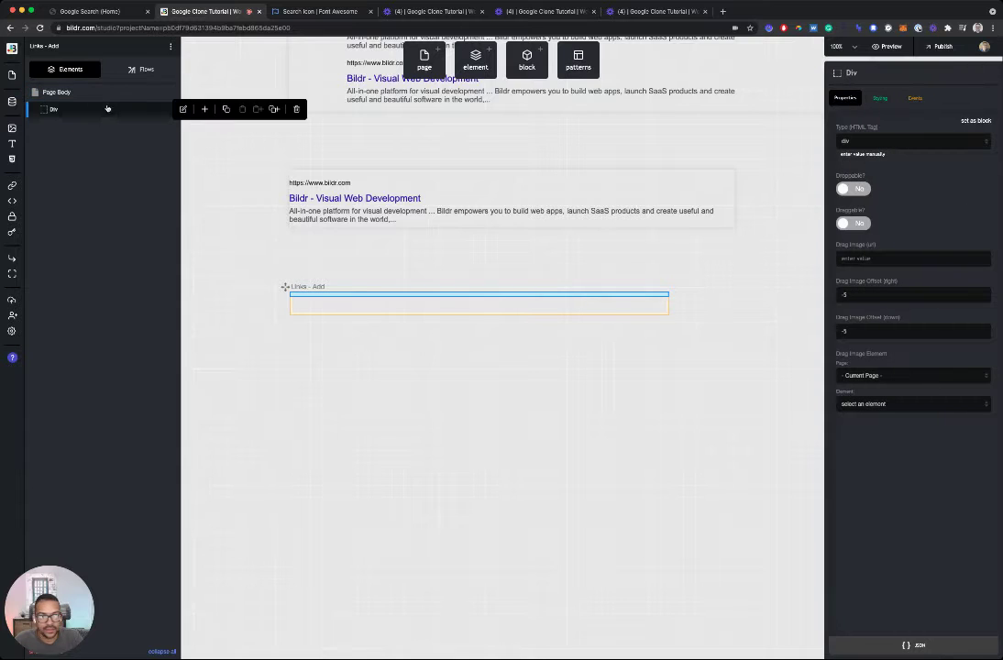
pyautogui.write('- ')
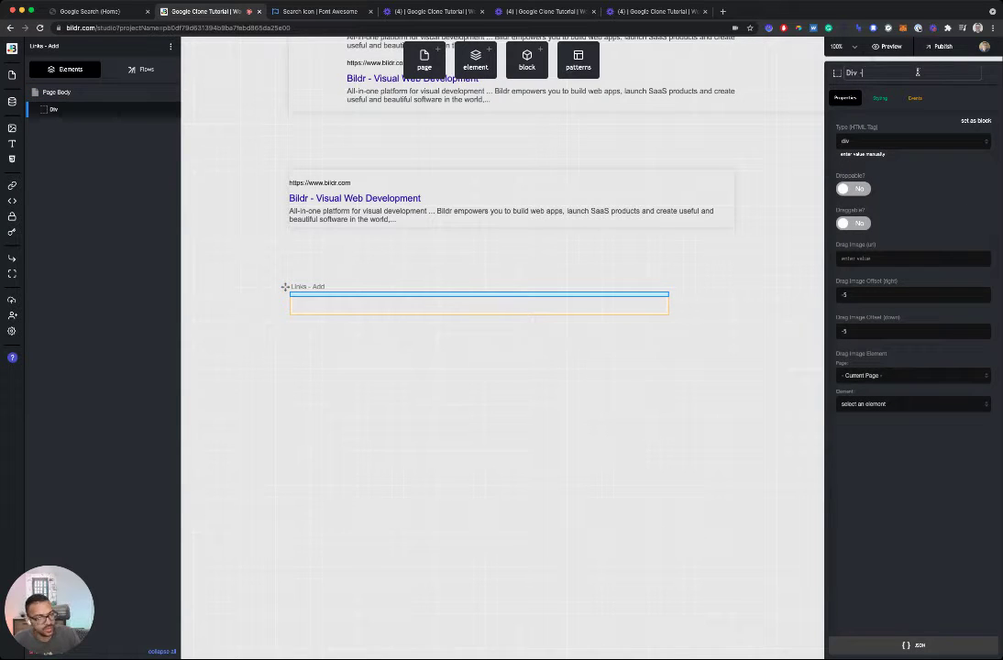
pyautogui.write('Page')
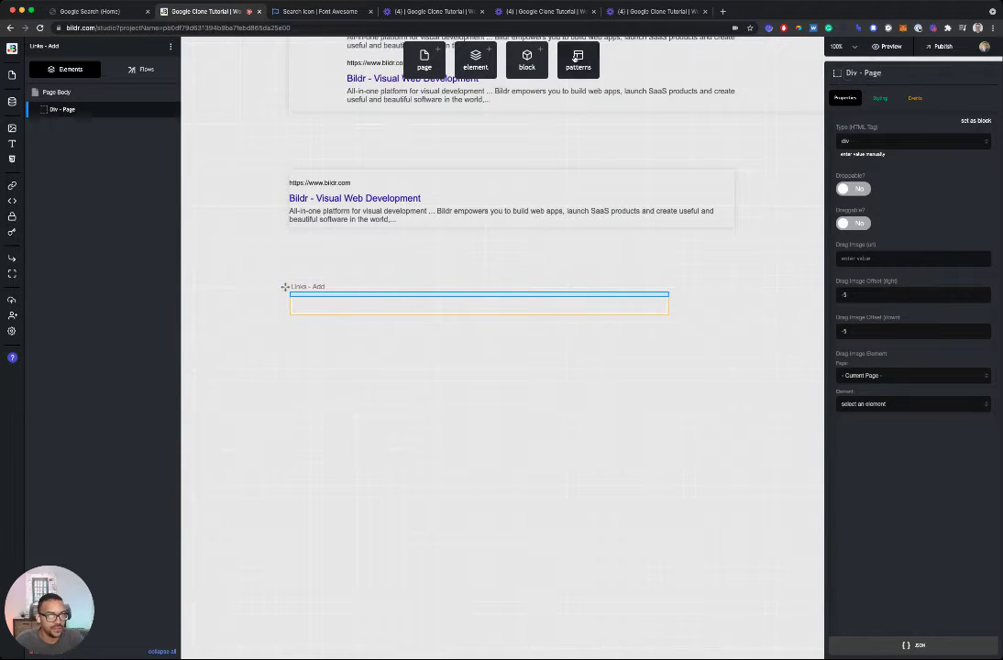
# - Nest a div inside Div - Page and name it "Div - Link - Add"
pyautogui.click(472, 57)
pyautogui.moveTo(348, 257); pyautogui.dragTo(81, 110)
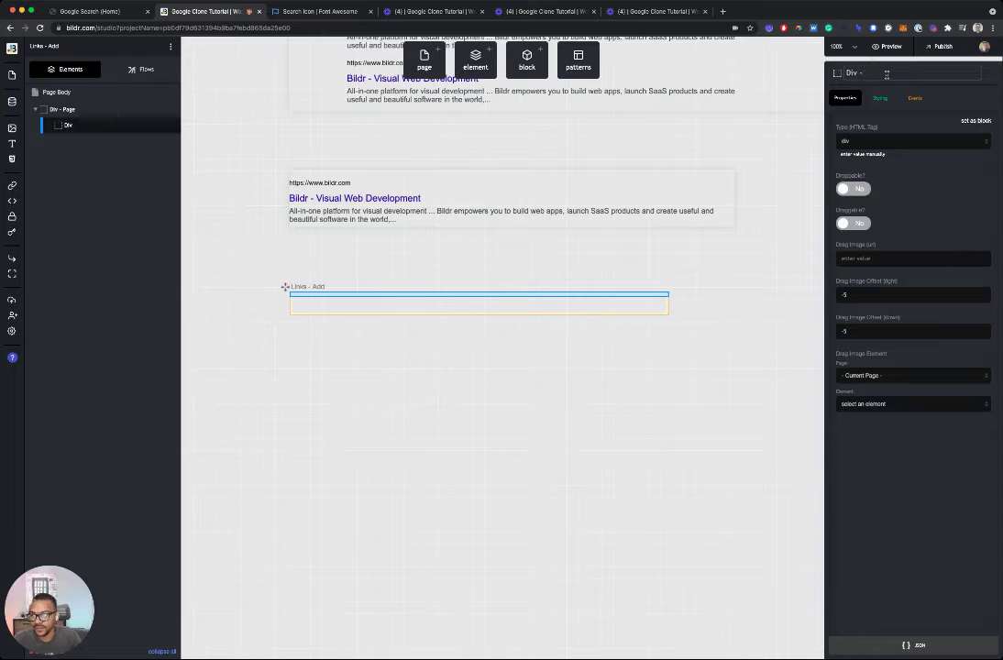
pyautogui.write('Link - Add')
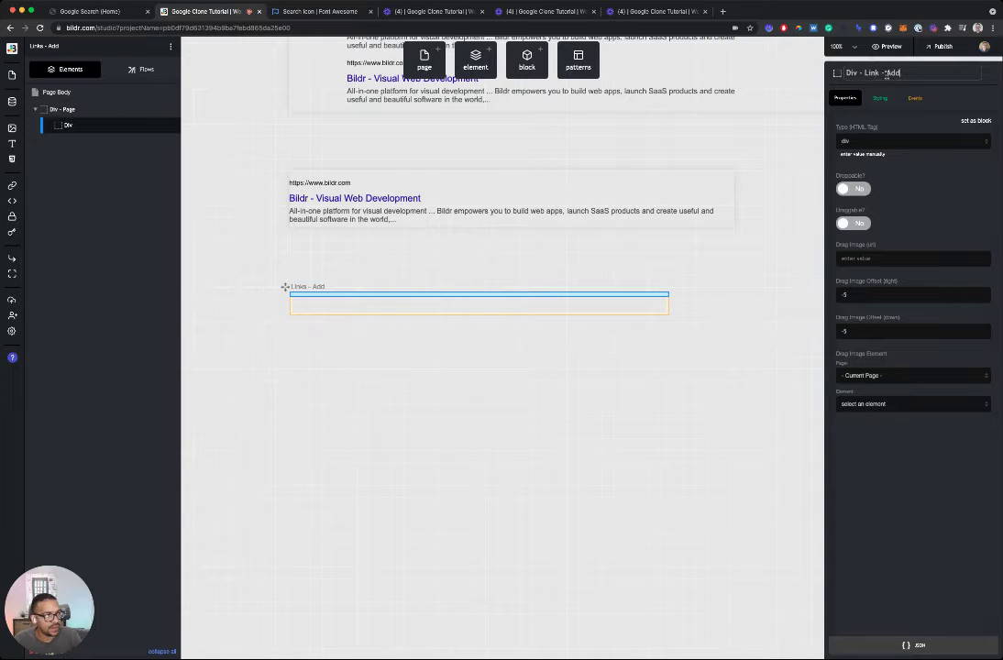
# - Add a second div inside Div - Page, below Div - Link - Add, and name it "Div - Links"
pyautogui.click(475, 60)
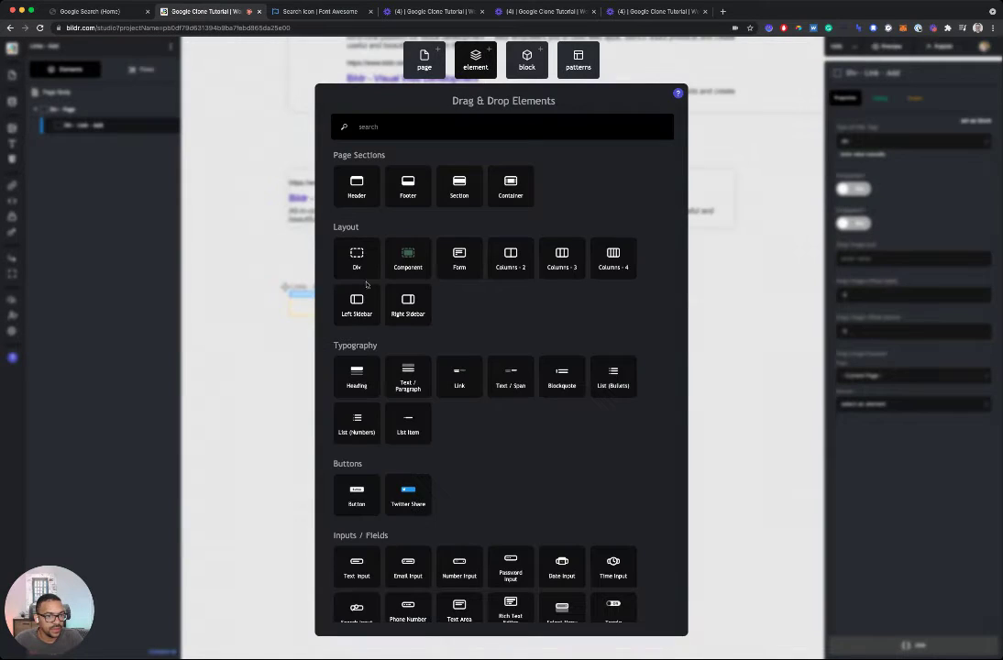
pyautogui.click(305, 218)
pyautogui.moveTo(107, 113); pyautogui.dragTo(107, 119)
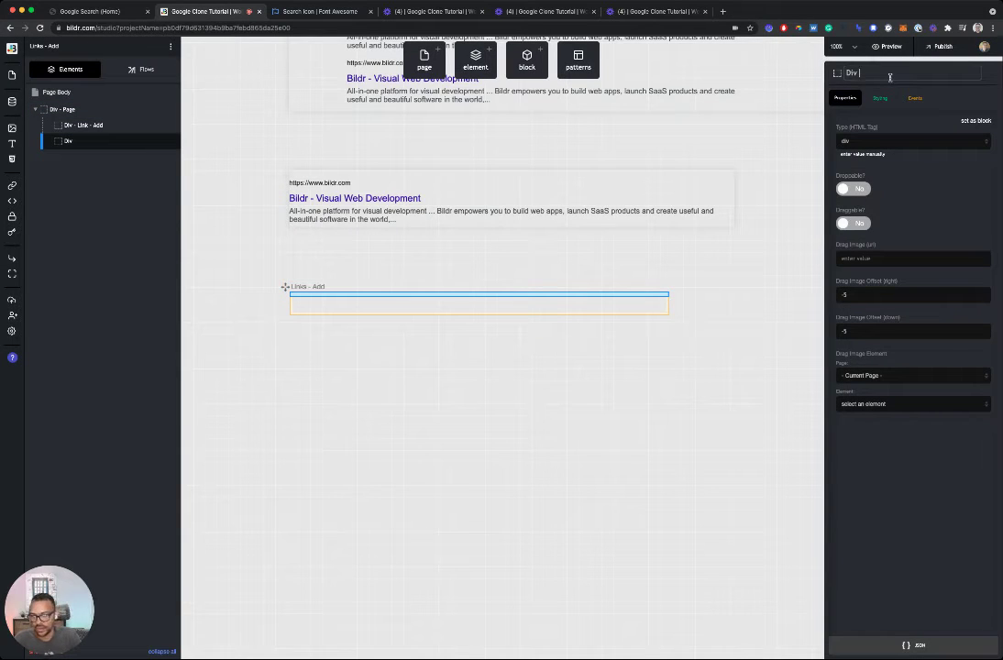
pyautogui.press('Return')
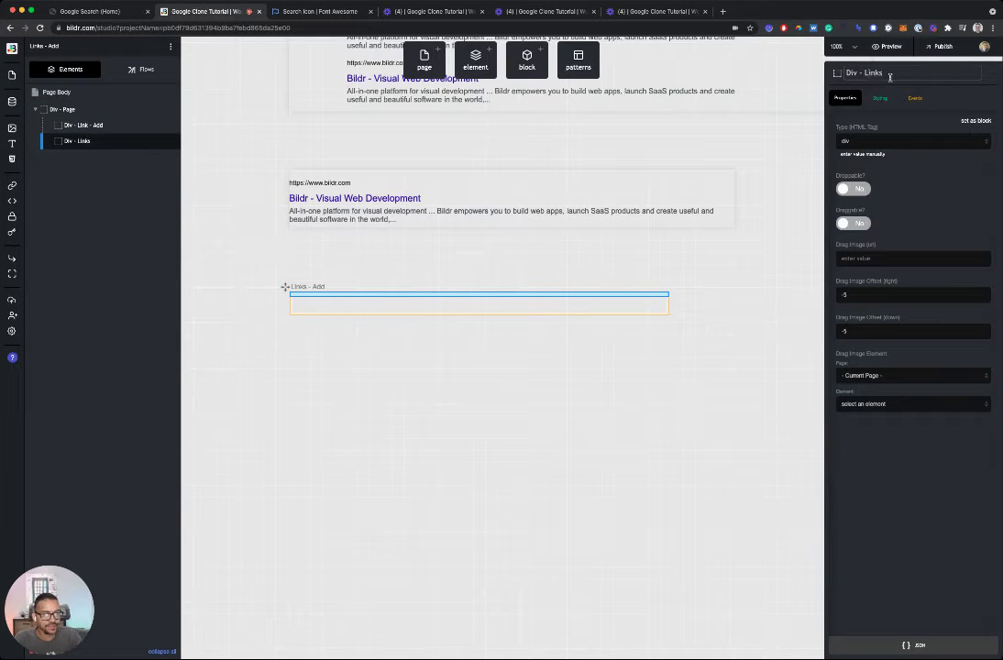
# - Set the display of Div - Page to flex in its inline style
pyautogui.click(396, 165)
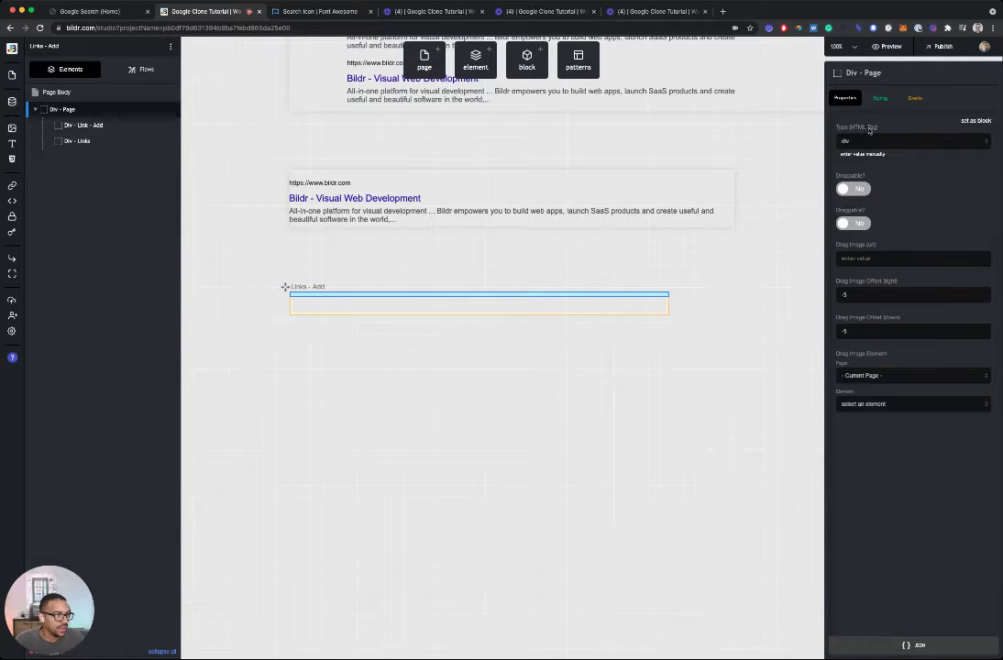
pyautogui.click(879, 97)
pyautogui.click(880, 195)
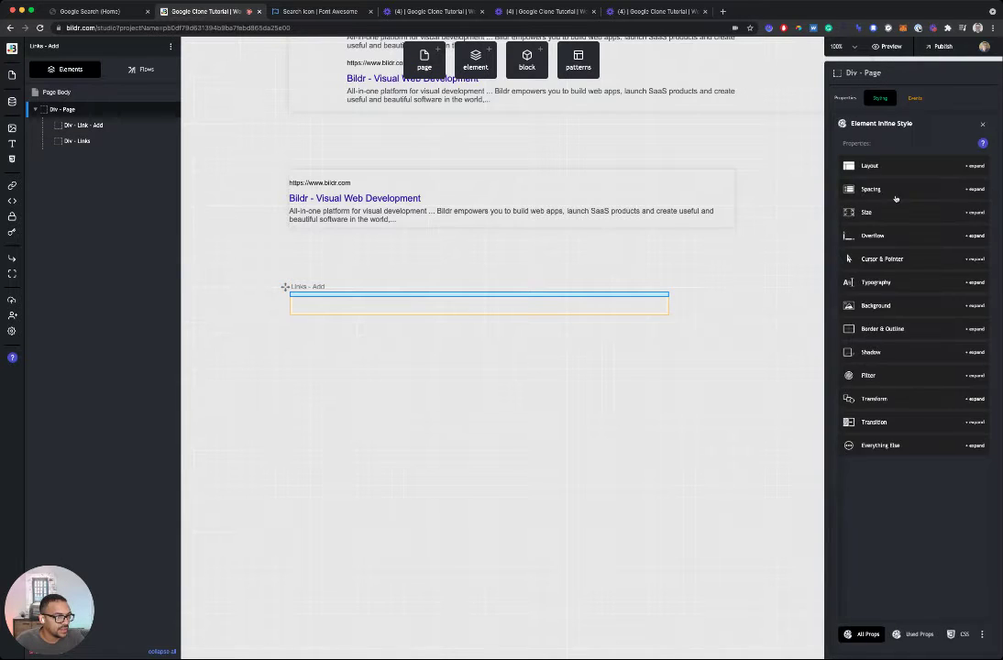
pyautogui.click(847, 165)
pyautogui.click(903, 206)
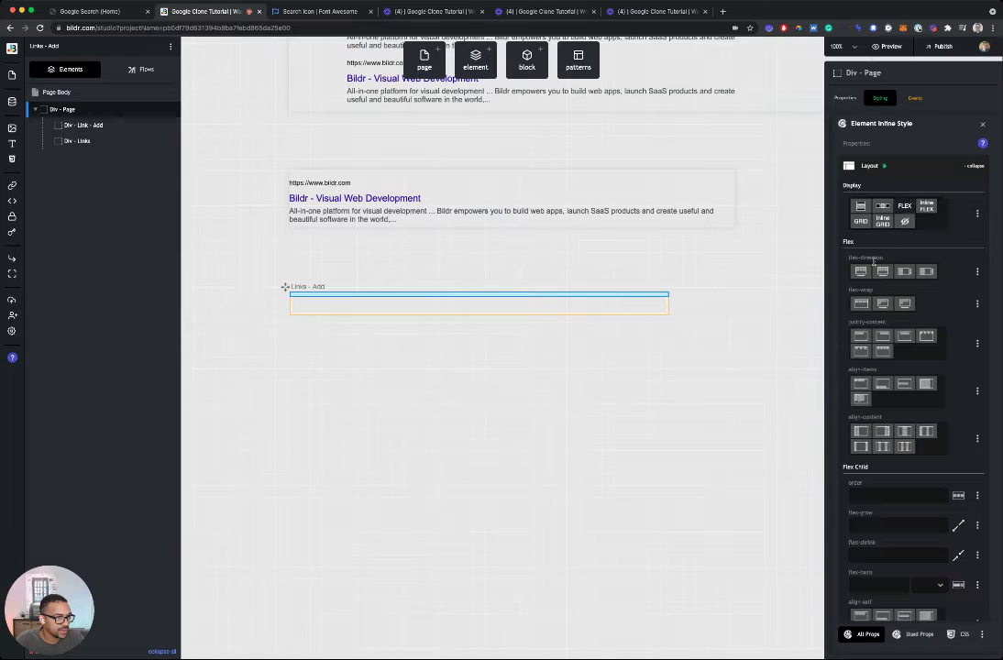
# - Set Div - Link - Add to a flex display with column direction in its inline style
pyautogui.click(87, 126)
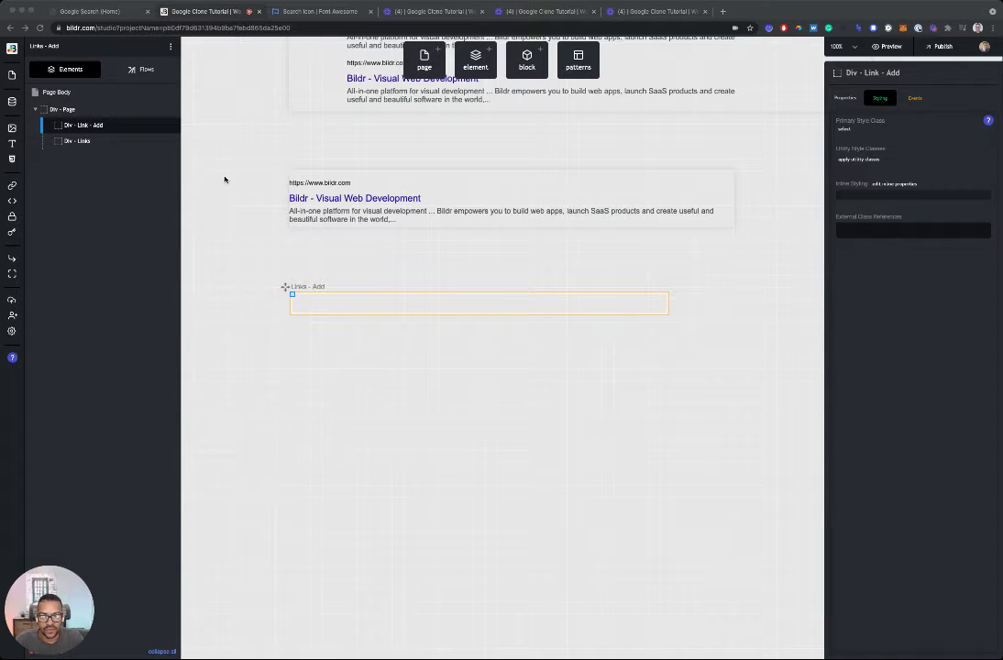
pyautogui.click(118, 190)
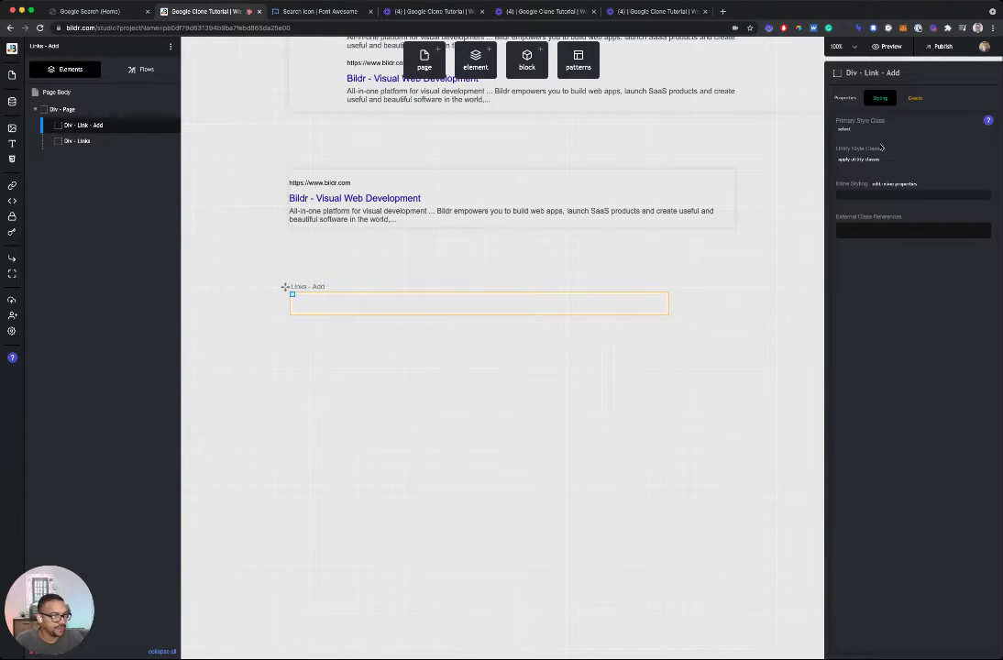
pyautogui.click(876, 189)
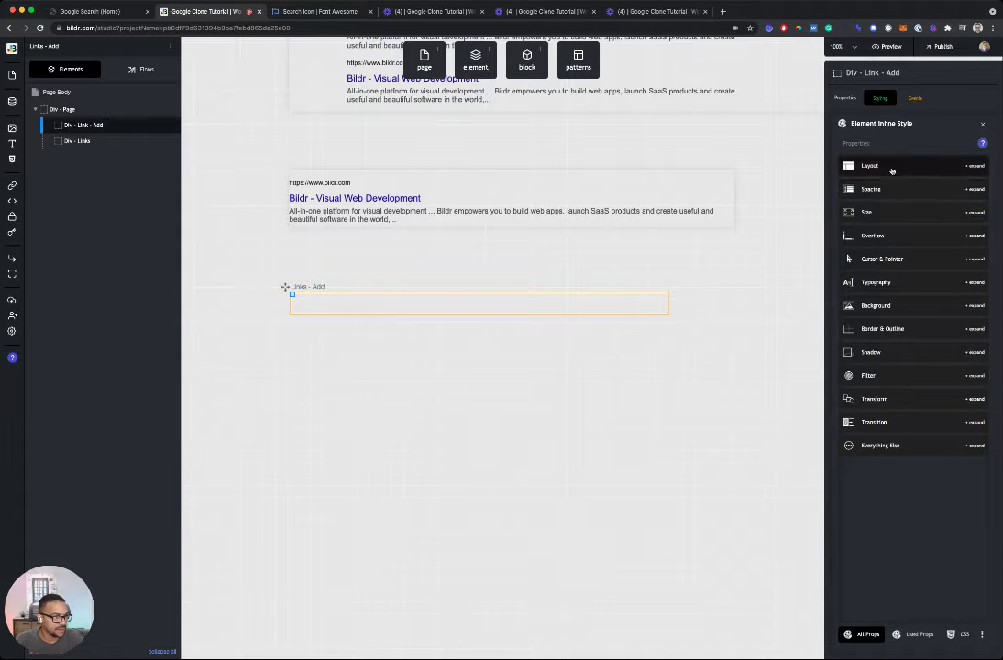
pyautogui.click(889, 166)
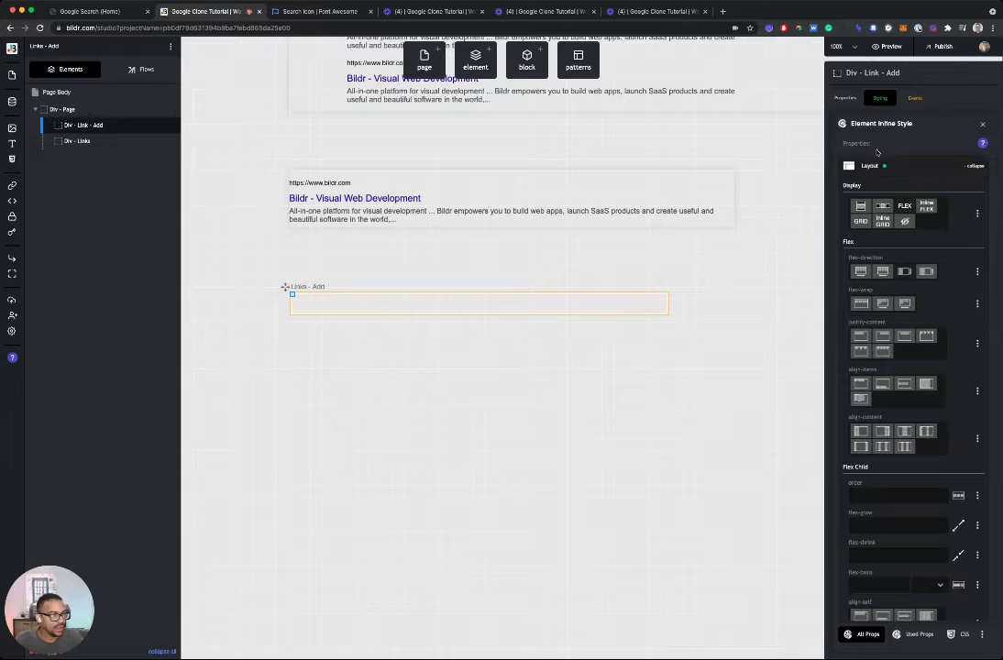
pyautogui.click(869, 165)
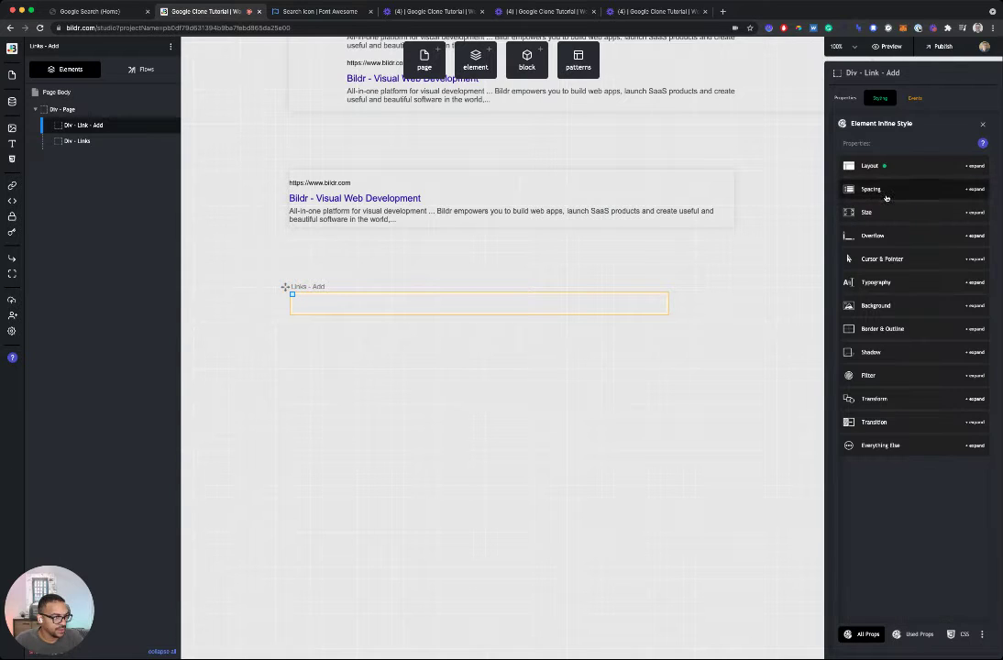
# - Set the padding of Div - Link - Add to 30 px on all sides
pyautogui.click(895, 188)
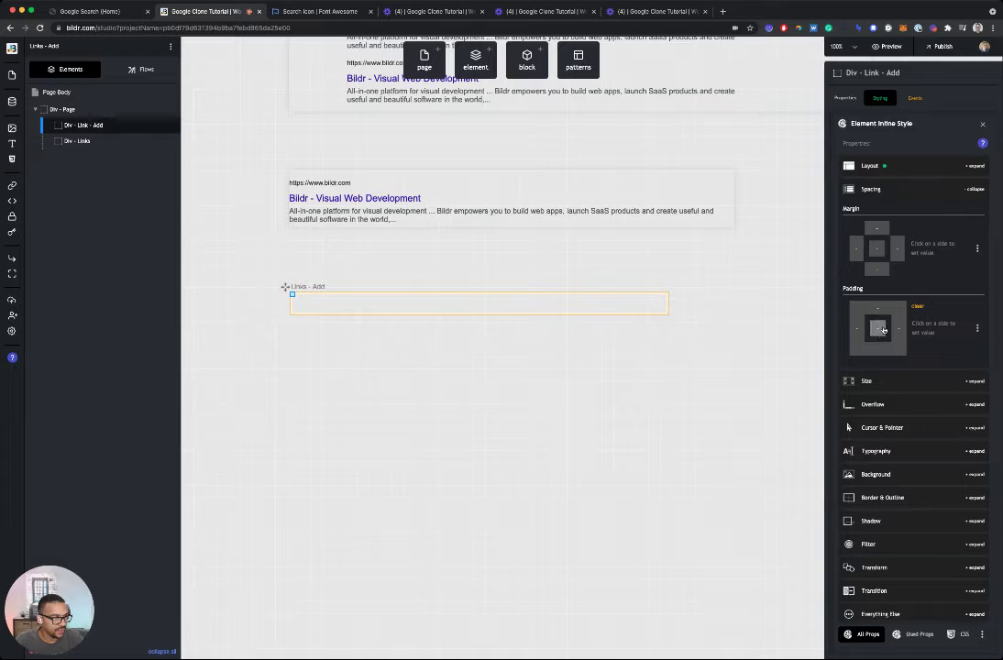
pyautogui.click(882, 329)
pyautogui.press('Return')
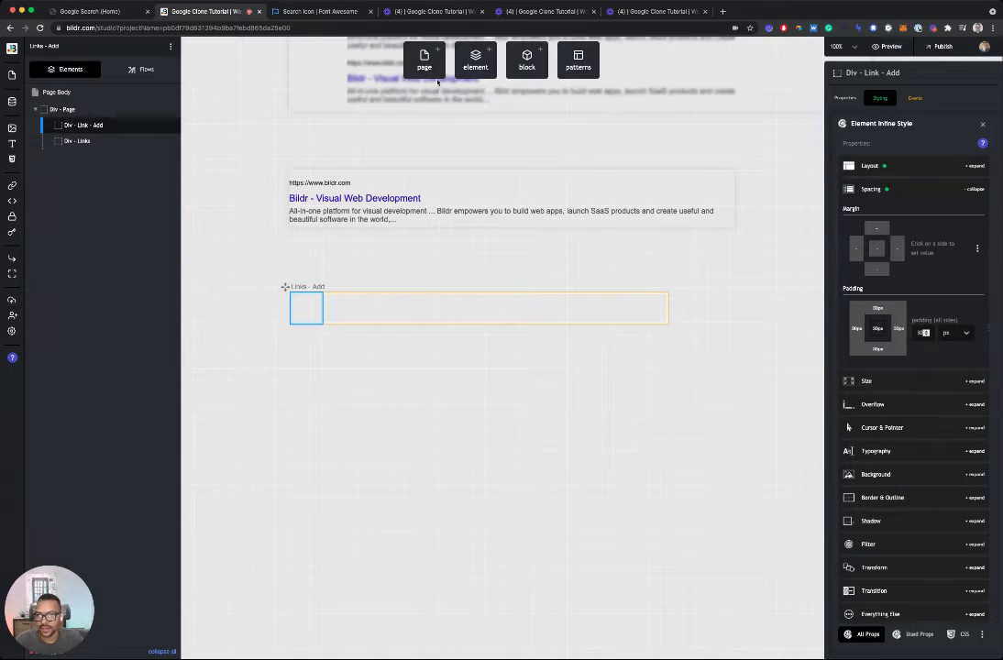
# - Add a heading inside Div - Link - Add and set its display text to "Add a Link"
pyautogui.click(477, 61)
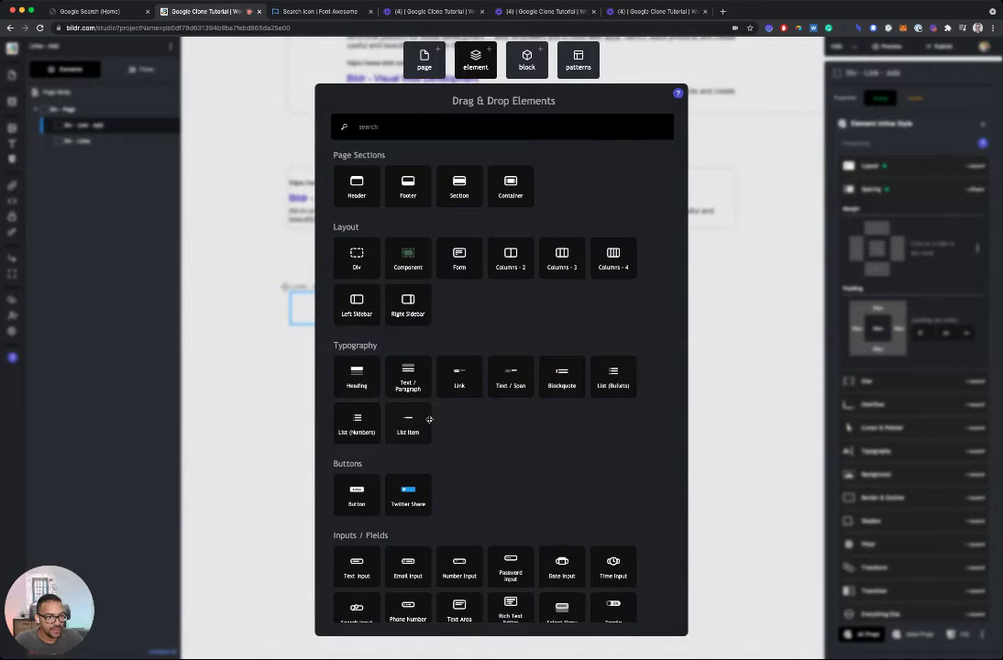
pyautogui.click(357, 376)
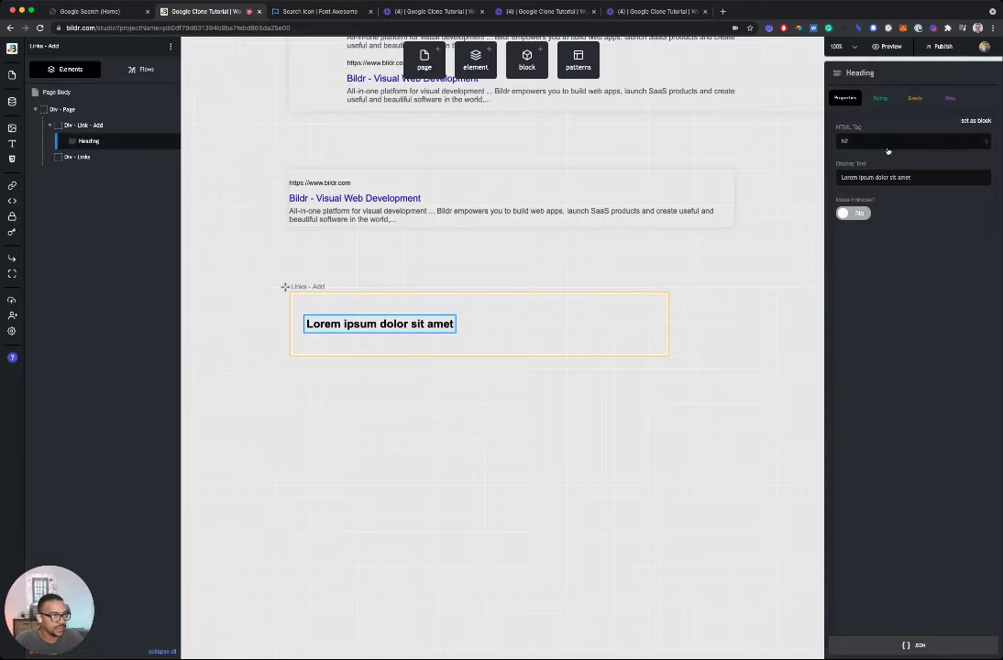
pyautogui.tripleClick(880, 182)
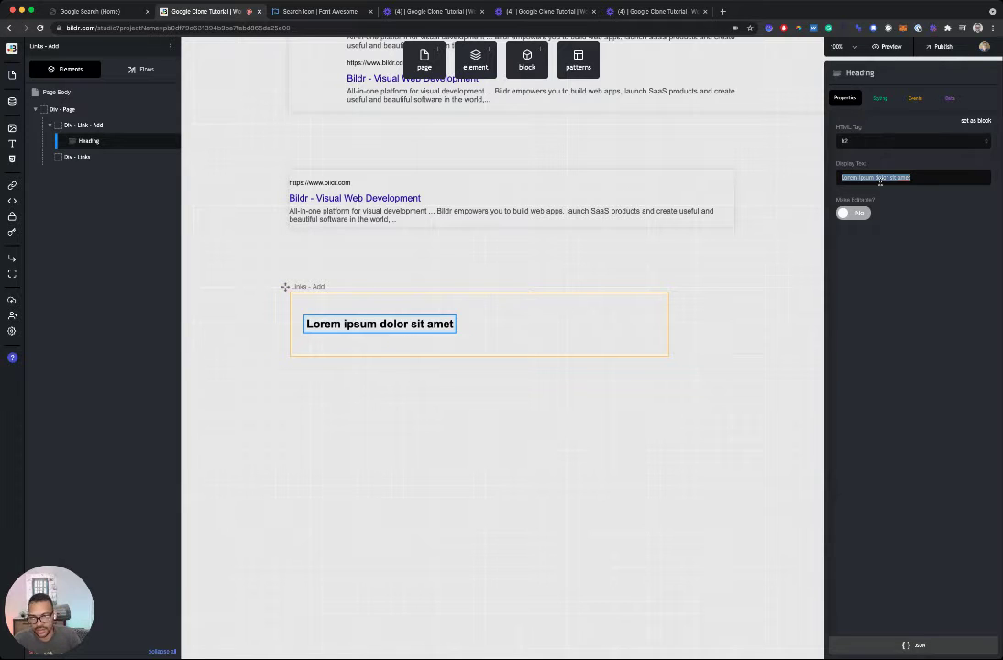
pyautogui.write('Add a Link')
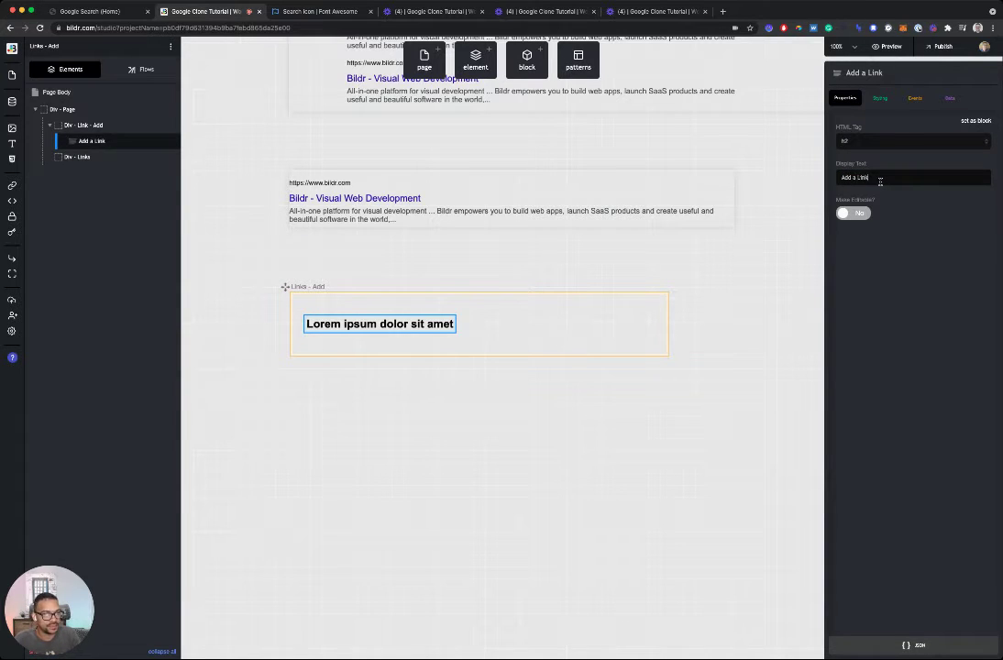
# - Try to add a text input below the Add a Link heading
pyautogui.click(475, 60)
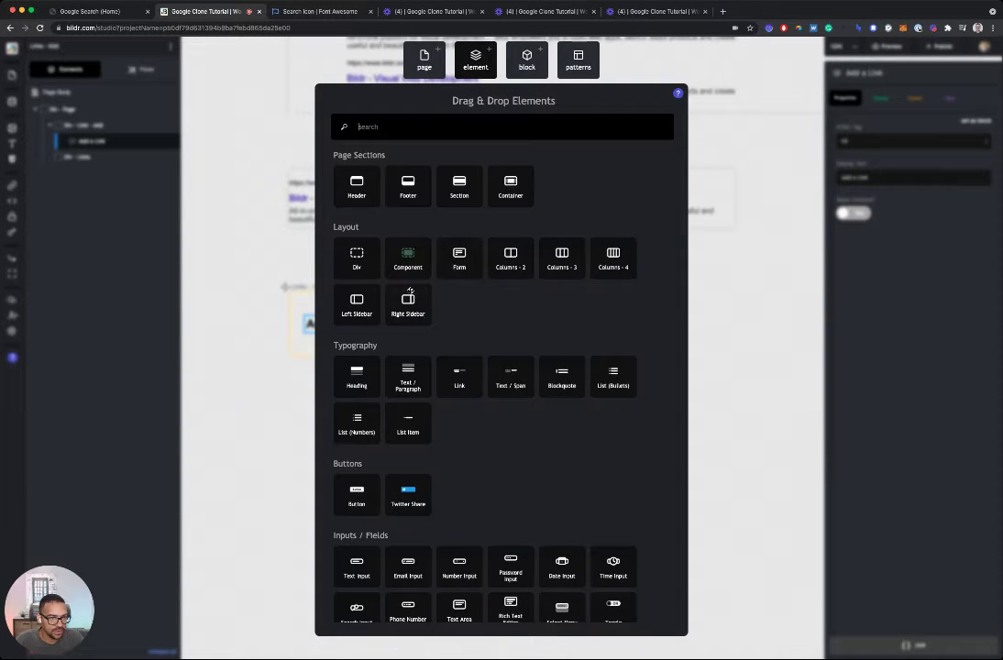
pyautogui.scroll(-3, 410, 290)
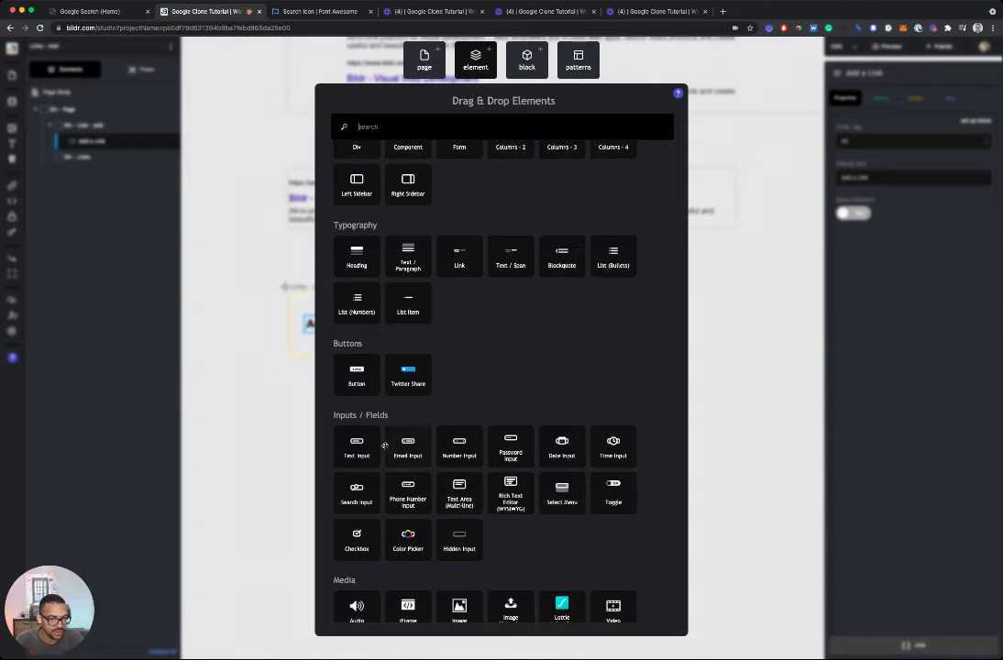
pyautogui.moveTo(362, 444); pyautogui.dragTo(152, 145)
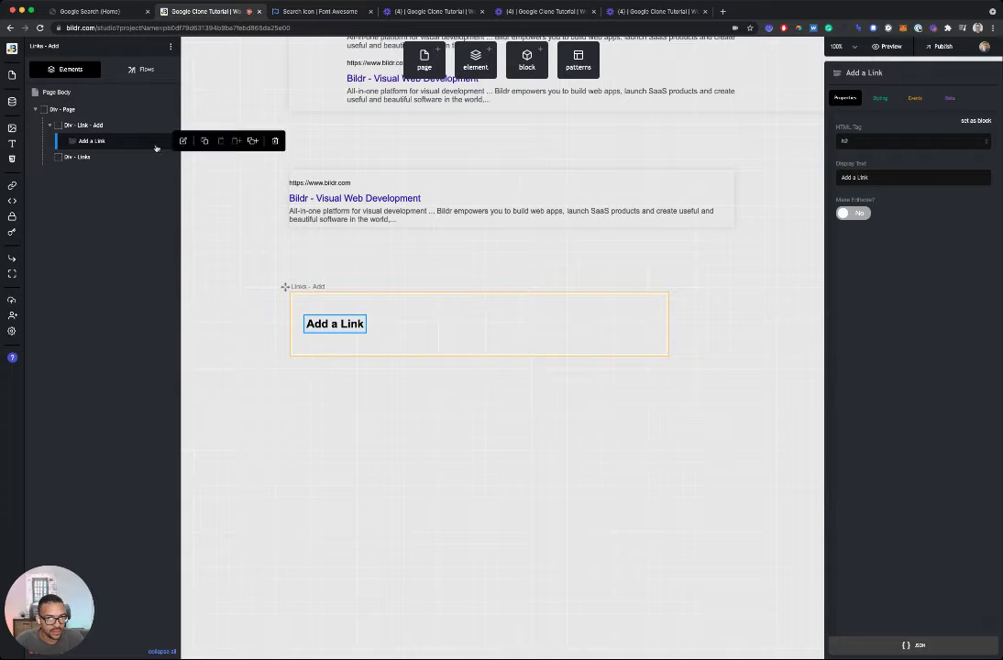
# - Add a text input and nest it inside Div - Link - Add below the Add a Link heading
pyautogui.click(475, 59)
pyautogui.scroll(-2, 391, 432)
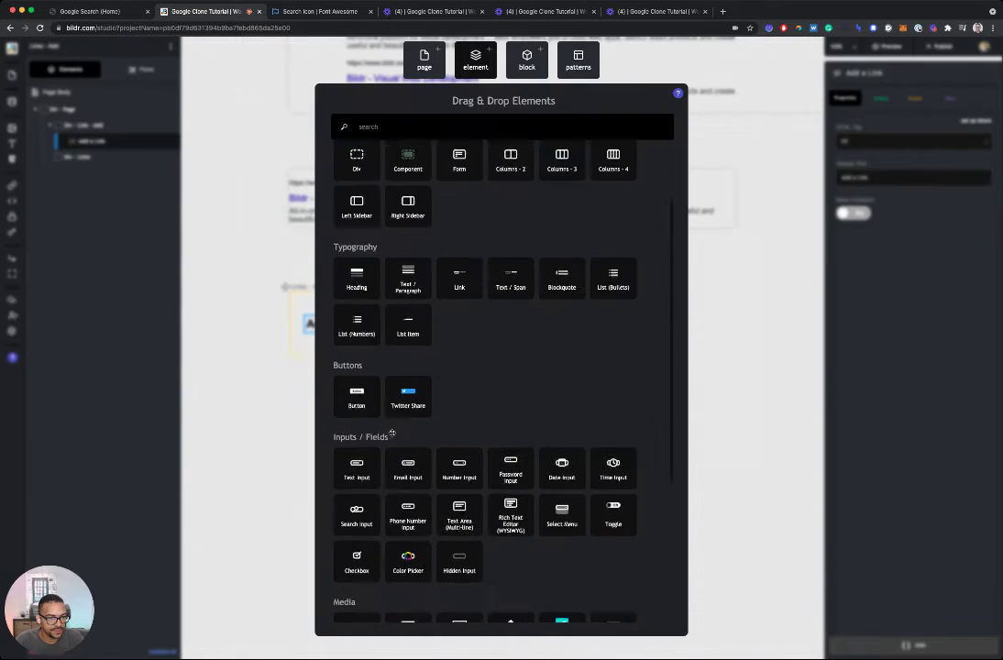
pyautogui.moveTo(354, 379); pyautogui.dragTo(111, 152)
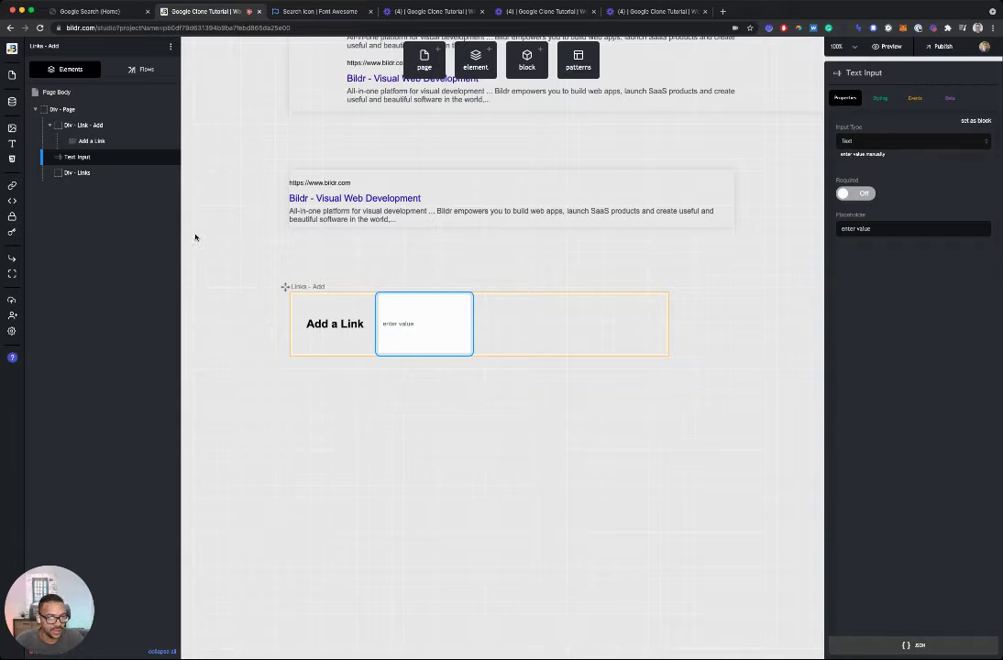
pyautogui.click(128, 126)
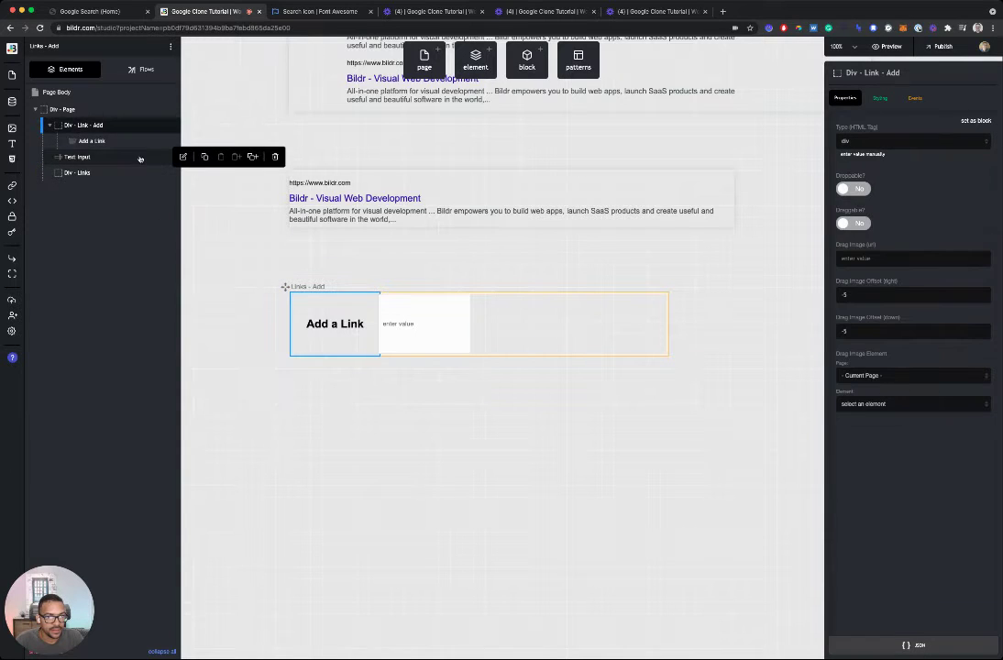
pyautogui.moveTo(79, 157); pyautogui.dragTo(101, 143)
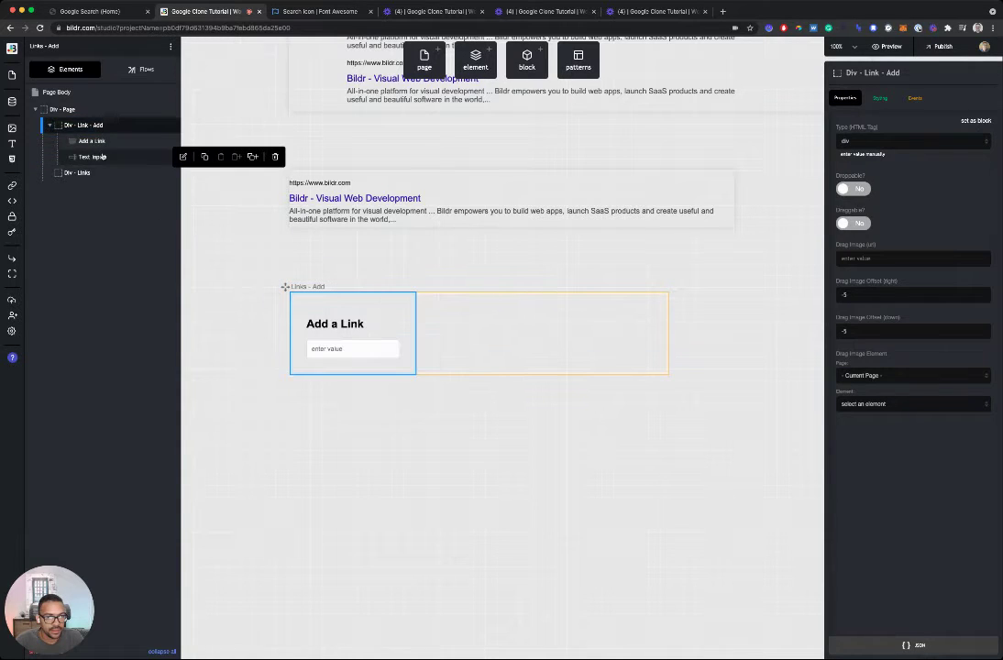
# - Add two more text inputs inside Div - Link - Add below the first one
pyautogui.click(97, 156)
pyautogui.click(475, 61)
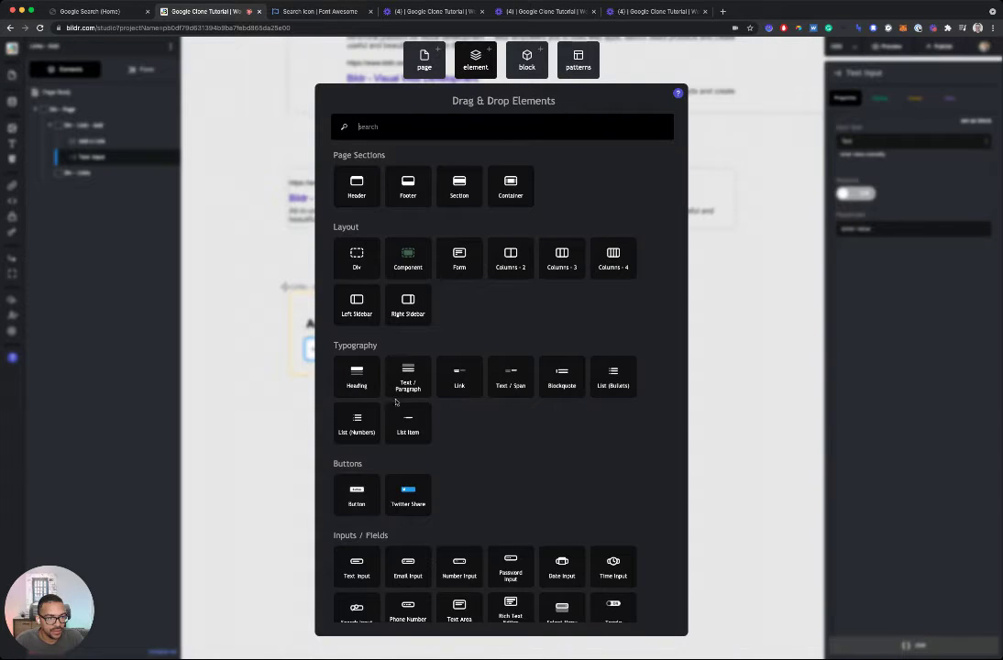
pyautogui.scroll(-3, 344, 339)
pyautogui.moveTo(356, 368); pyautogui.dragTo(130, 127)
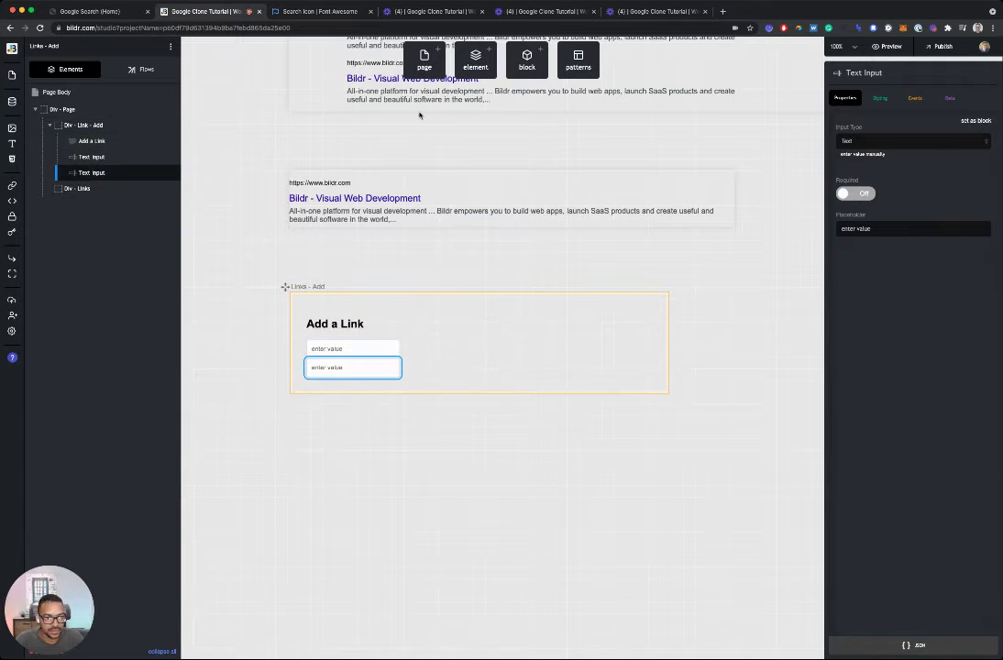
pyautogui.click(469, 63)
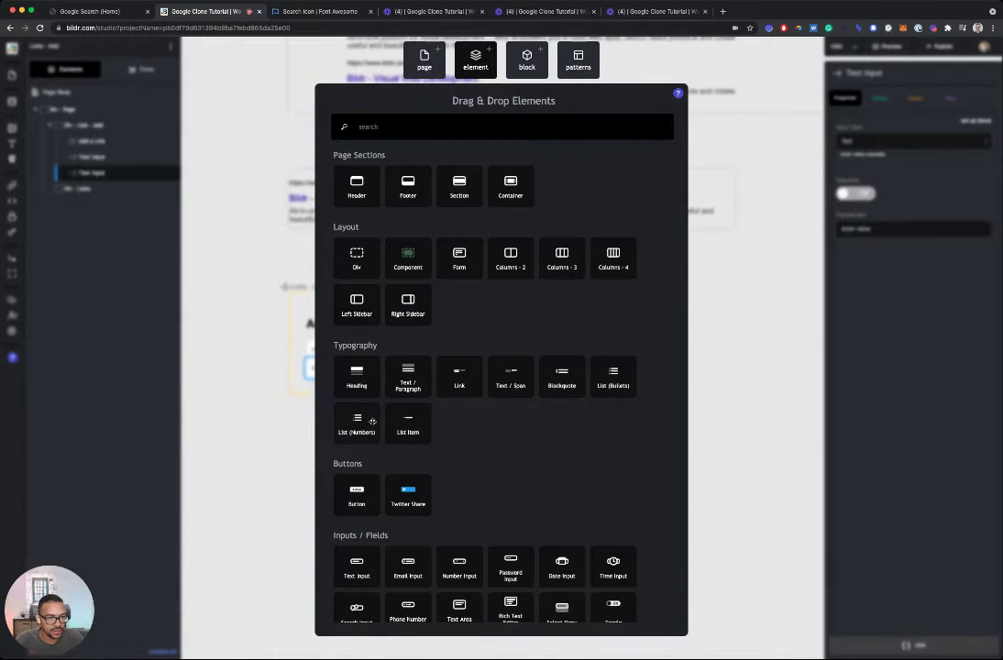
pyautogui.scroll(-3, 365, 440)
pyautogui.moveTo(358, 431); pyautogui.dragTo(119, 137)
# - Add a multi-line text area inside Div - Link - Add below the three text inputs
pyautogui.click(475, 62)
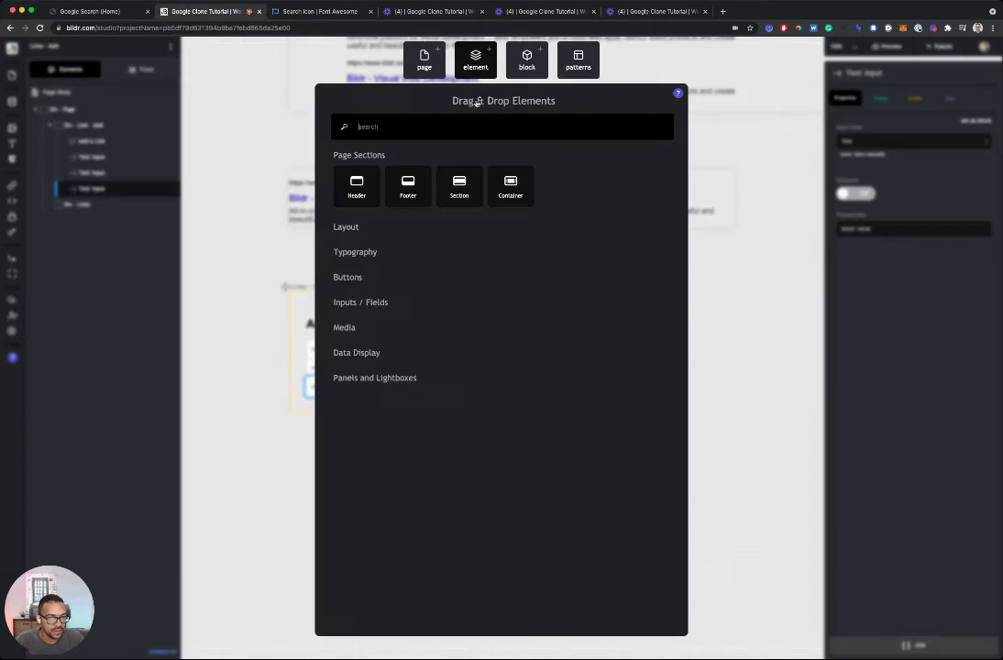
pyautogui.scroll(-1, 503, 366)
pyautogui.scroll(-2, 385, 376)
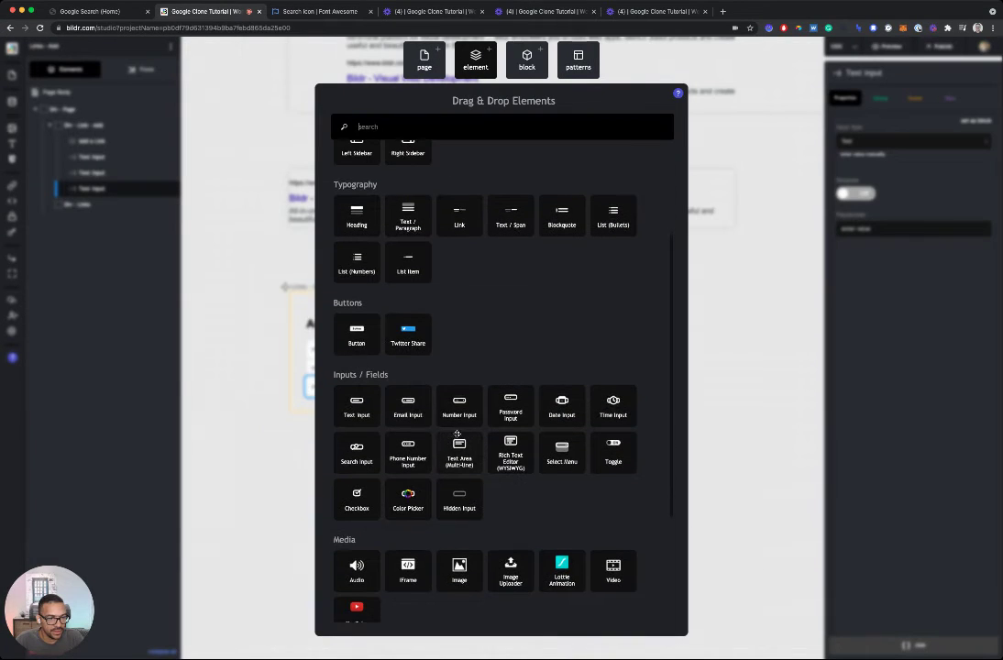
pyautogui.moveTo(357, 404); pyautogui.dragTo(112, 131)
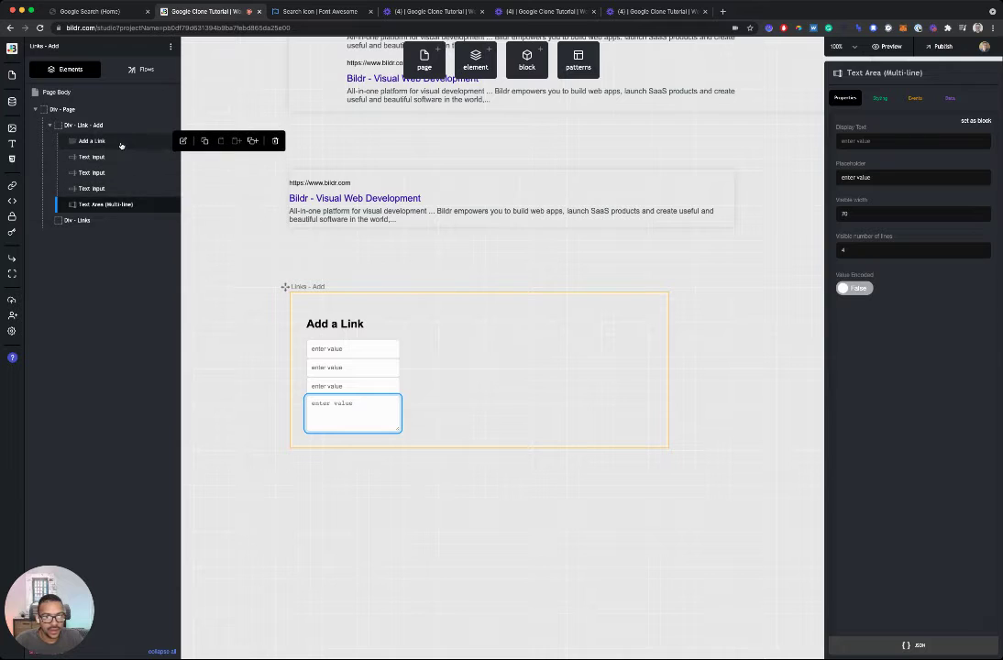
# - Set the placeholder of the first text input under the Add a Link heading to "URL"
pyautogui.click(117, 142)
pyautogui.click(118, 157)
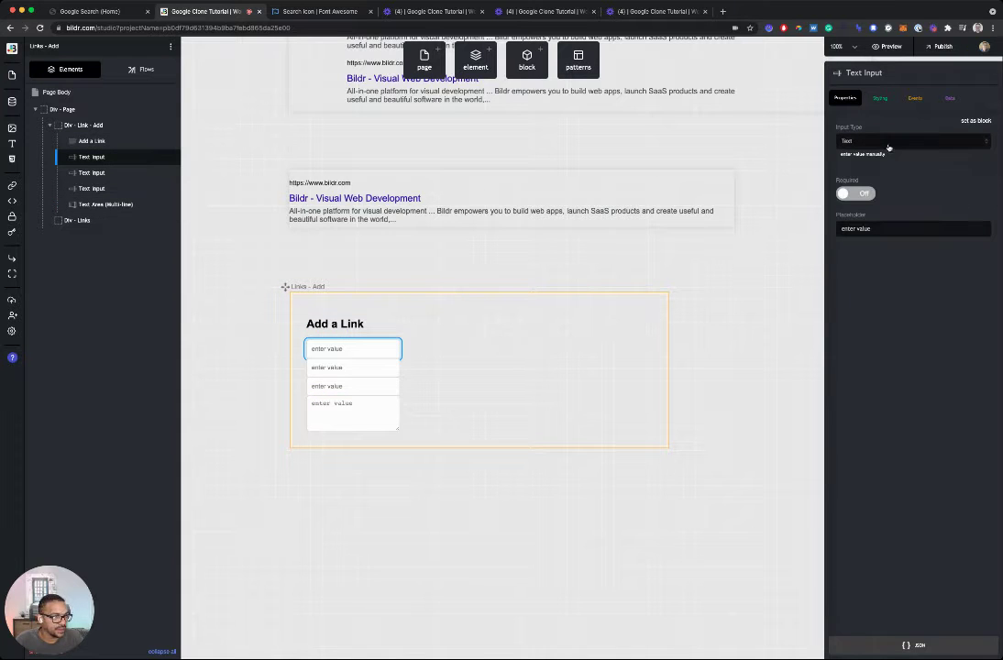
pyautogui.tripleClick(897, 229)
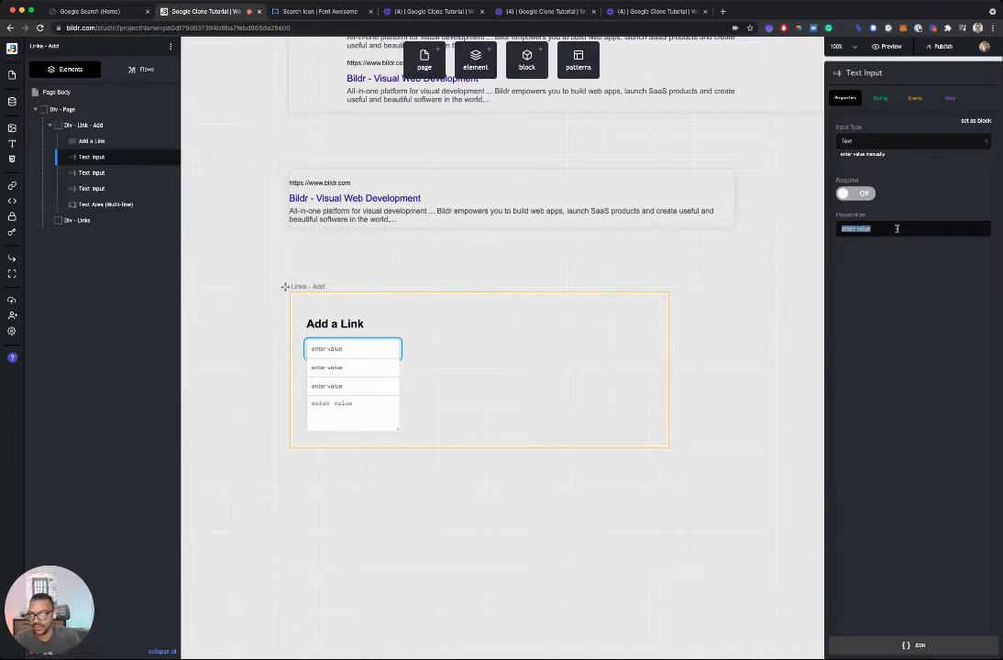
pyautogui.write('UR')
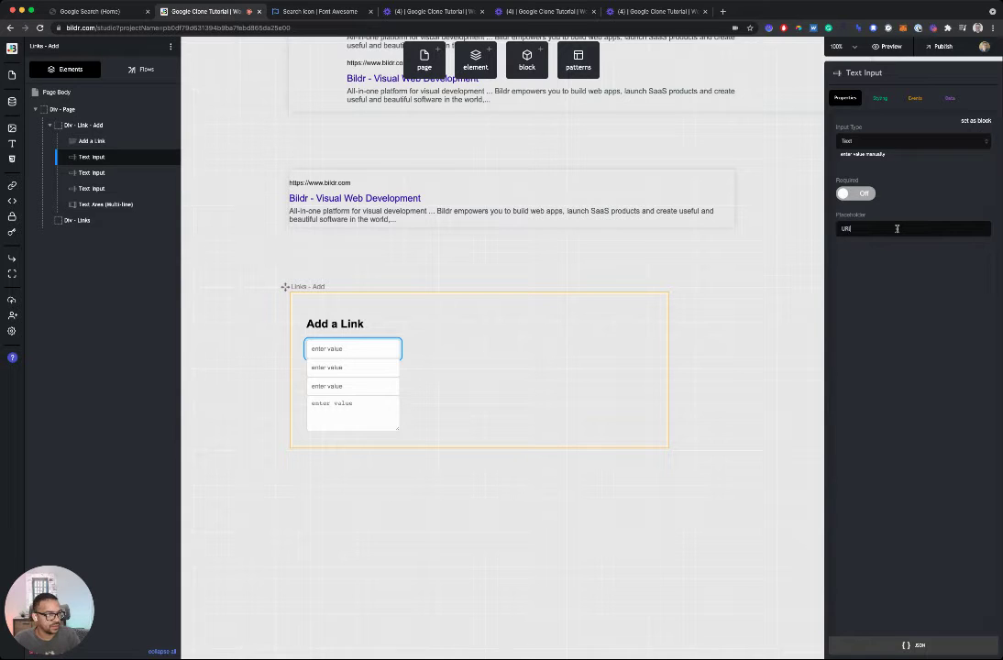
pyautogui.write('L')
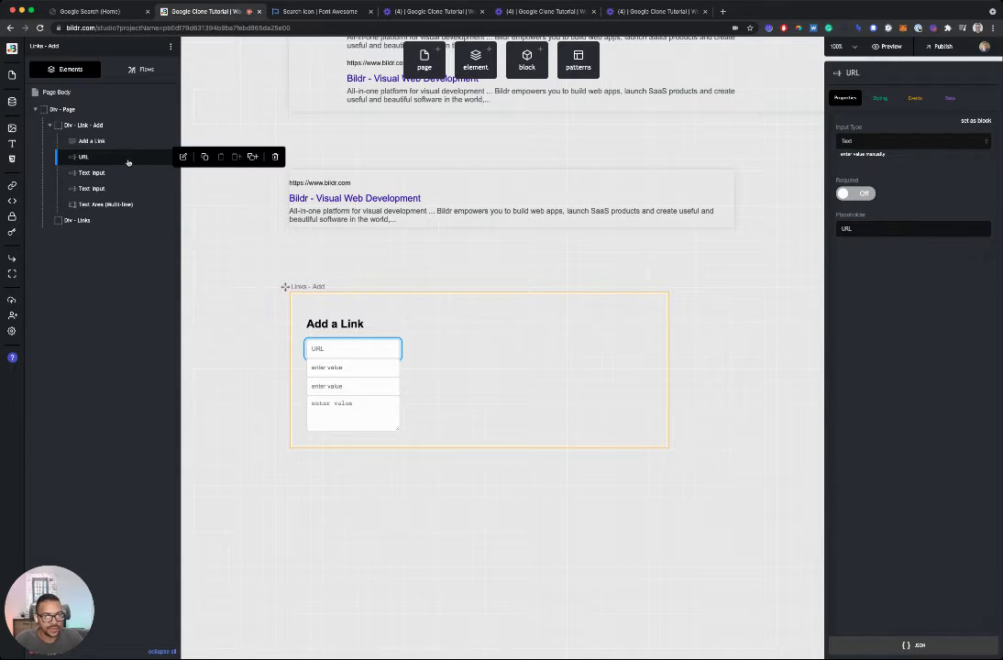
# - Set the placeholder of the second text input in Div - Link - Add to "Title"
pyautogui.click(117, 173)
pyautogui.tripleClick(877, 227)
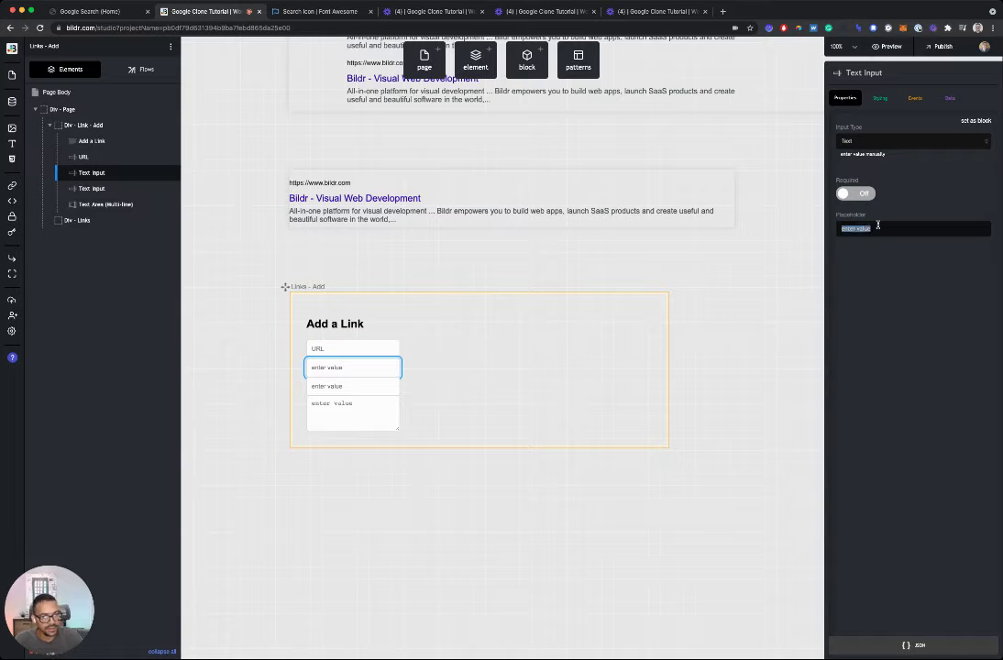
pyautogui.write('Ti')
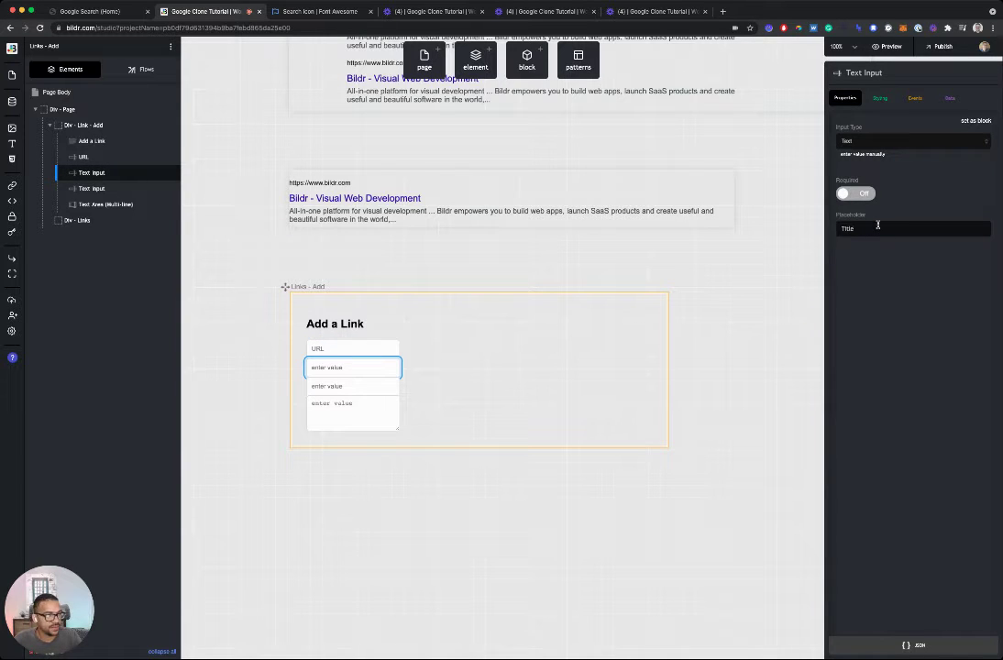
pyautogui.write('tle')
# - Set the placeholder of the third text input in Div - Link - Add to "Keyword"
pyautogui.click(101, 188)
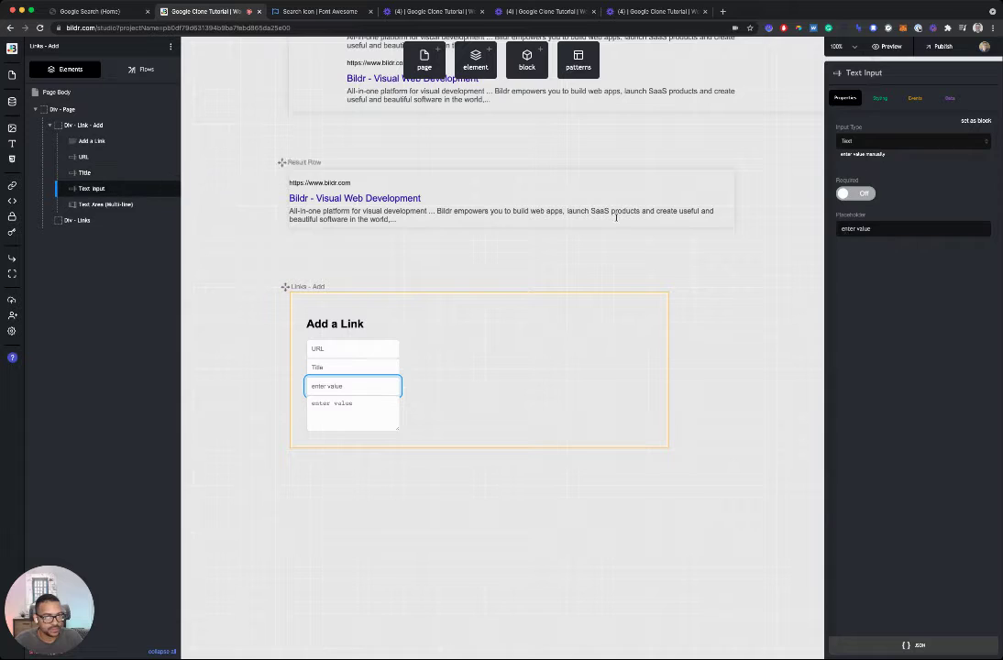
pyautogui.tripleClick(927, 230)
pyautogui.write('T')
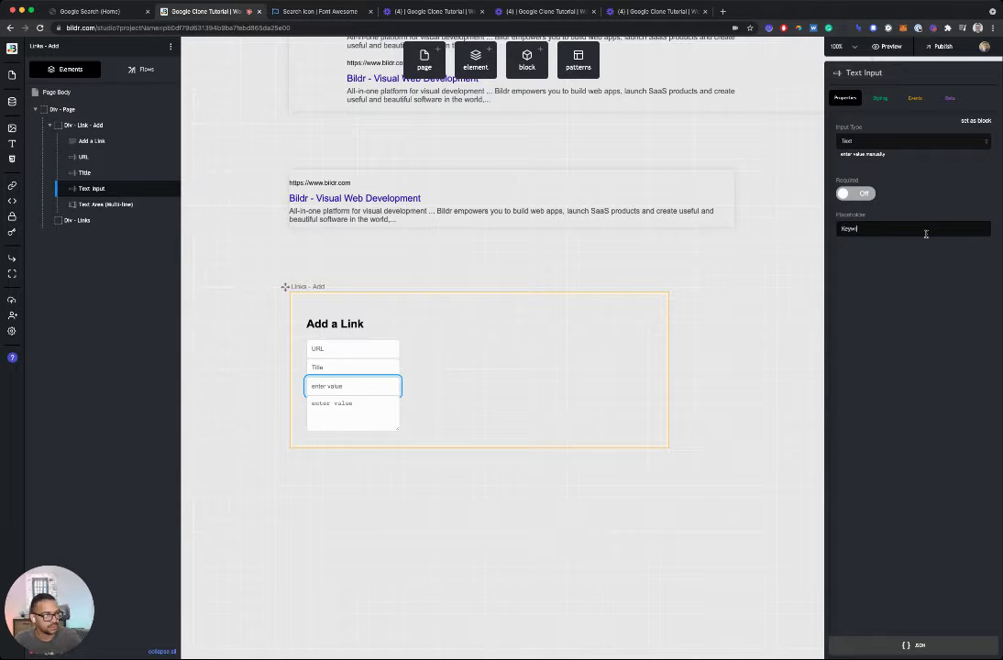
pyautogui.write('eyword')
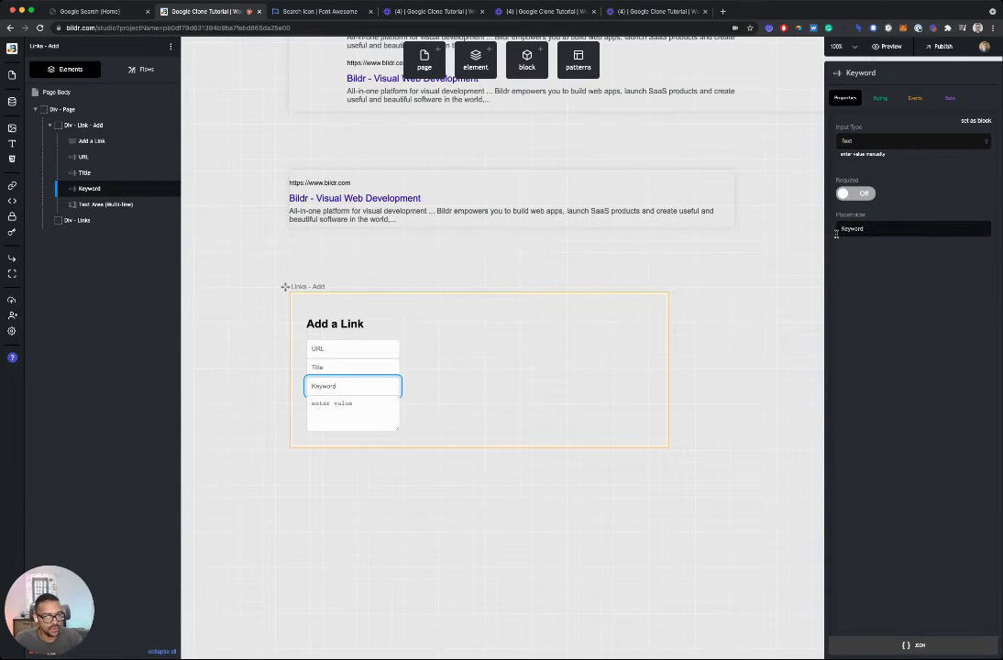
# - Set the placeholder of the multi-line text area in Div - Link - Add to "Description"
pyautogui.click(108, 203)
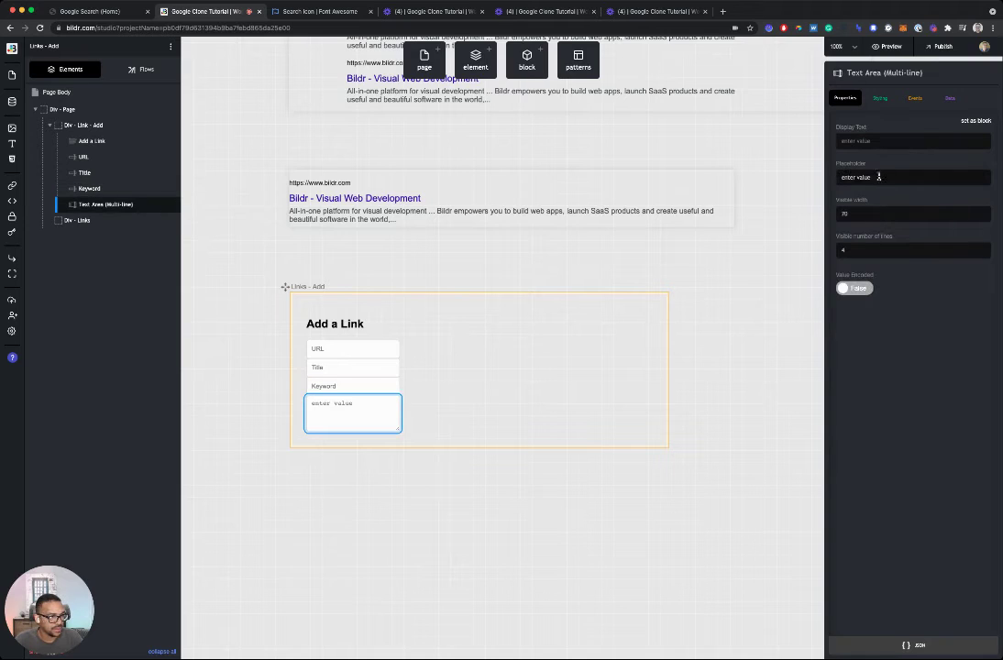
pyautogui.tripleClick(878, 174)
pyautogui.write('Description')
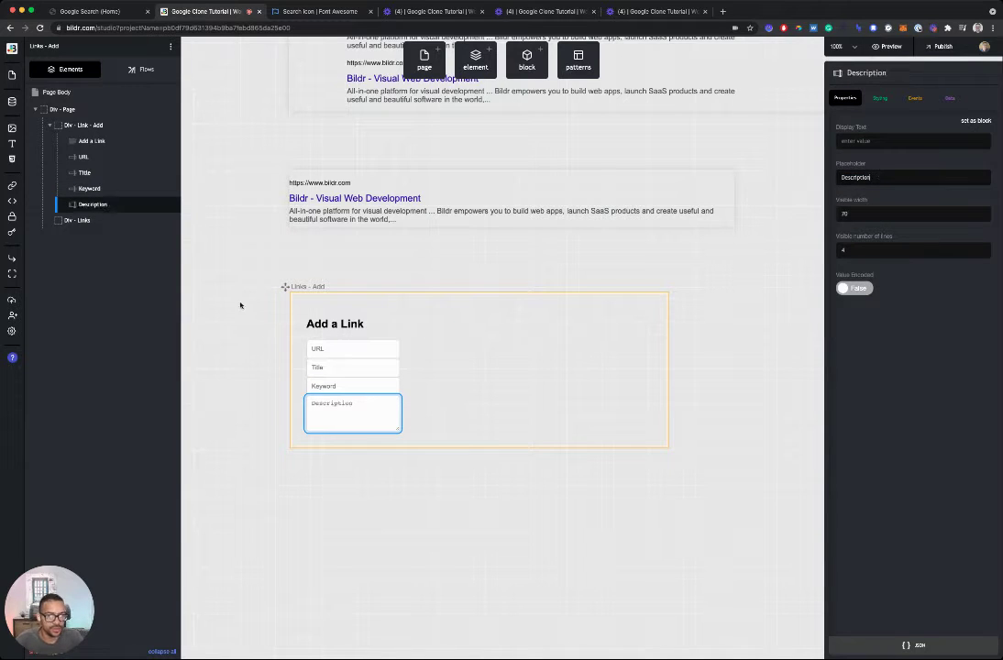
# - Add a button below the Description text area in Div - Link - Add and set its display text to "Save Link"
pyautogui.click(476, 59)
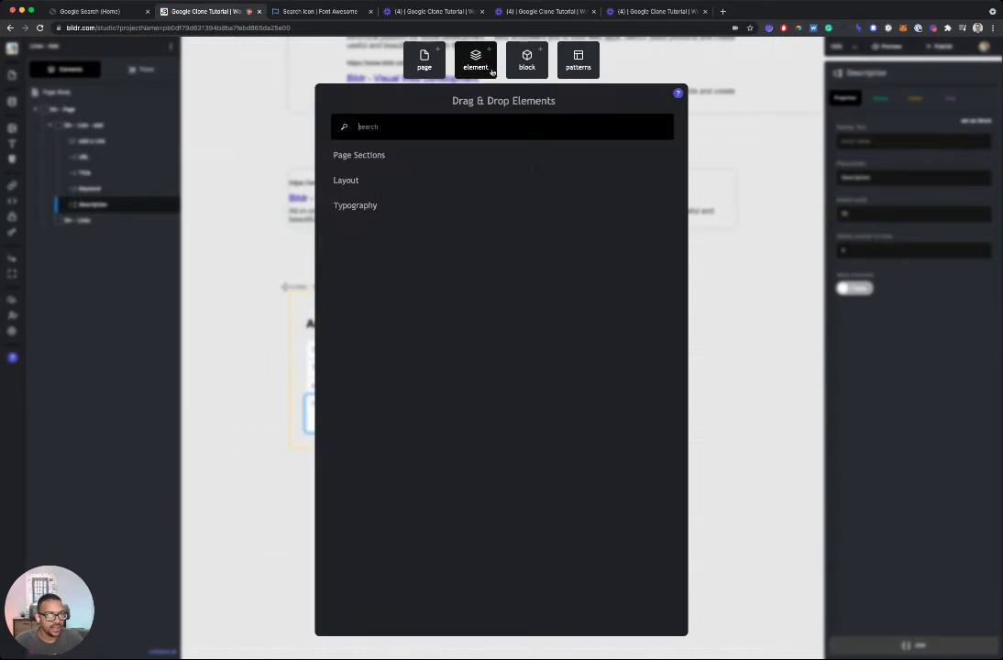
pyautogui.moveTo(349, 493); pyautogui.dragTo(179, 207)
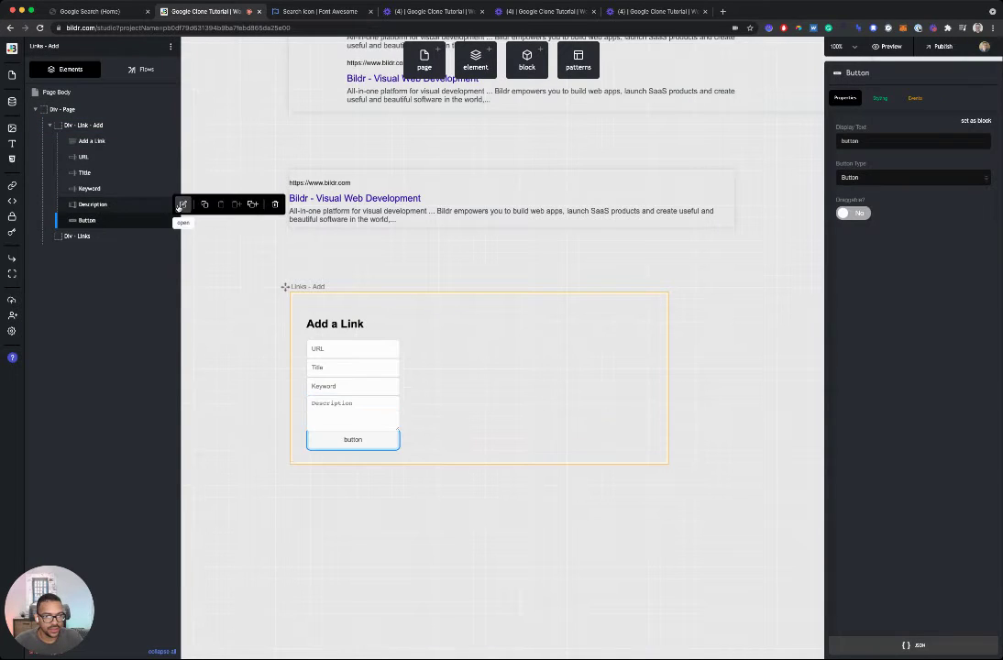
pyautogui.doubleClick(878, 145)
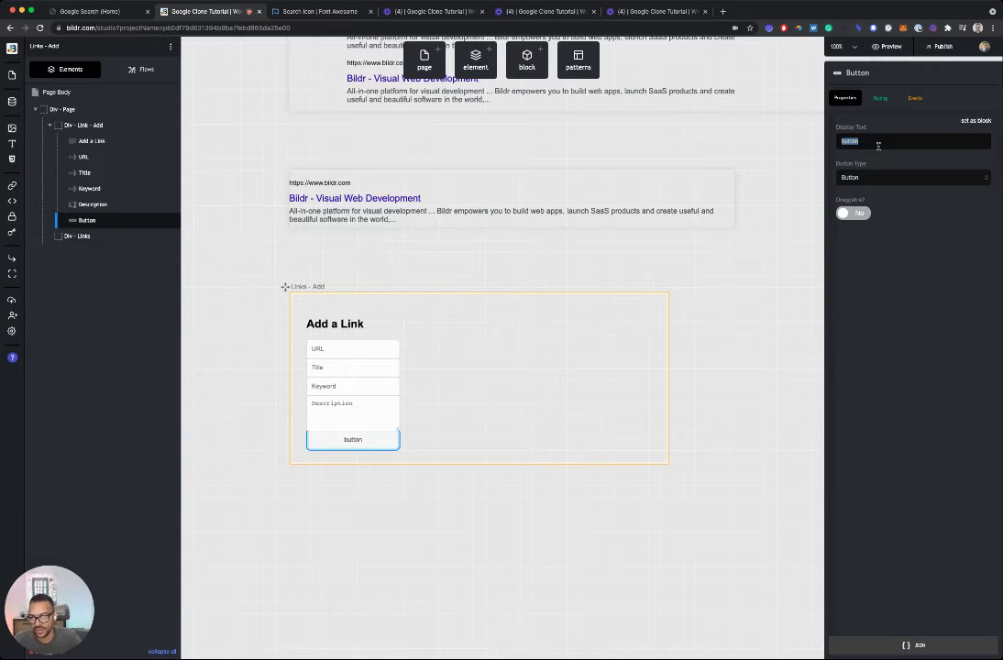
pyautogui.write('Save Link')
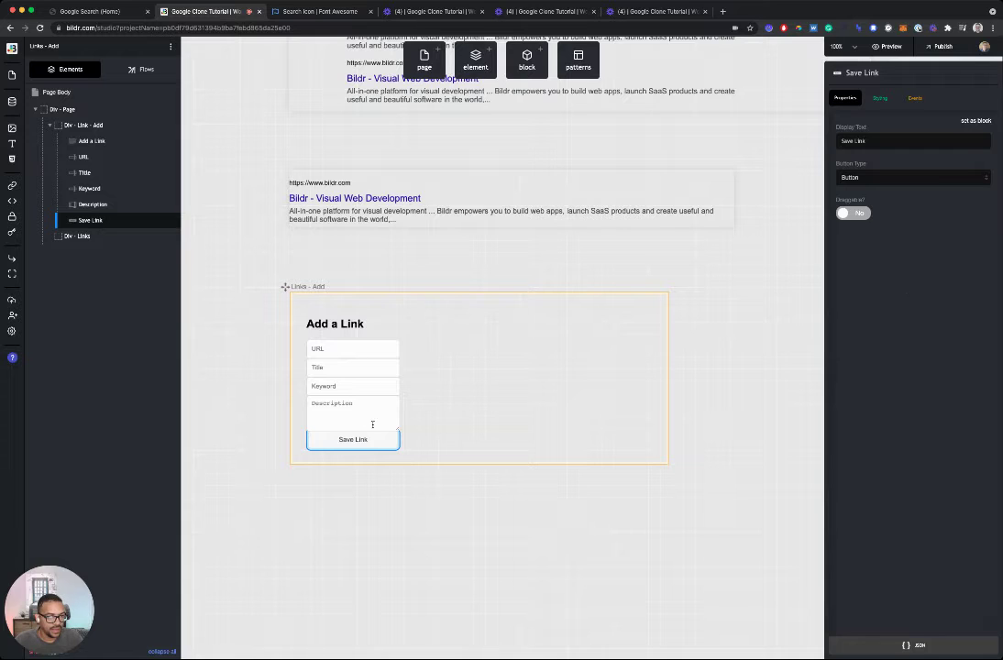
# - Give the Save Link button an inline top margin of 10 px
pyautogui.click(880, 98)
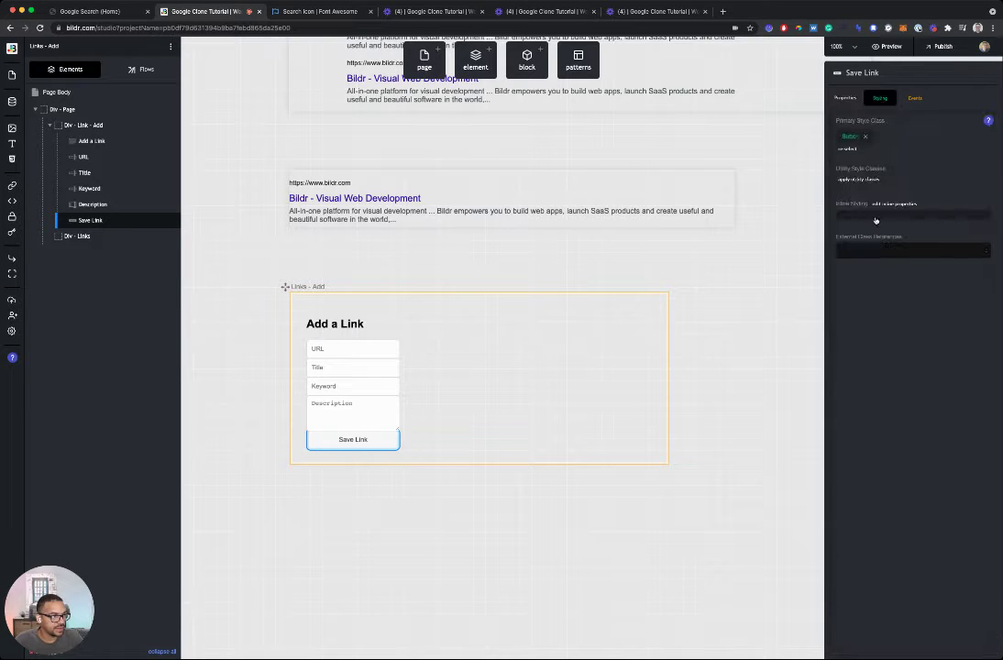
pyautogui.click(894, 204)
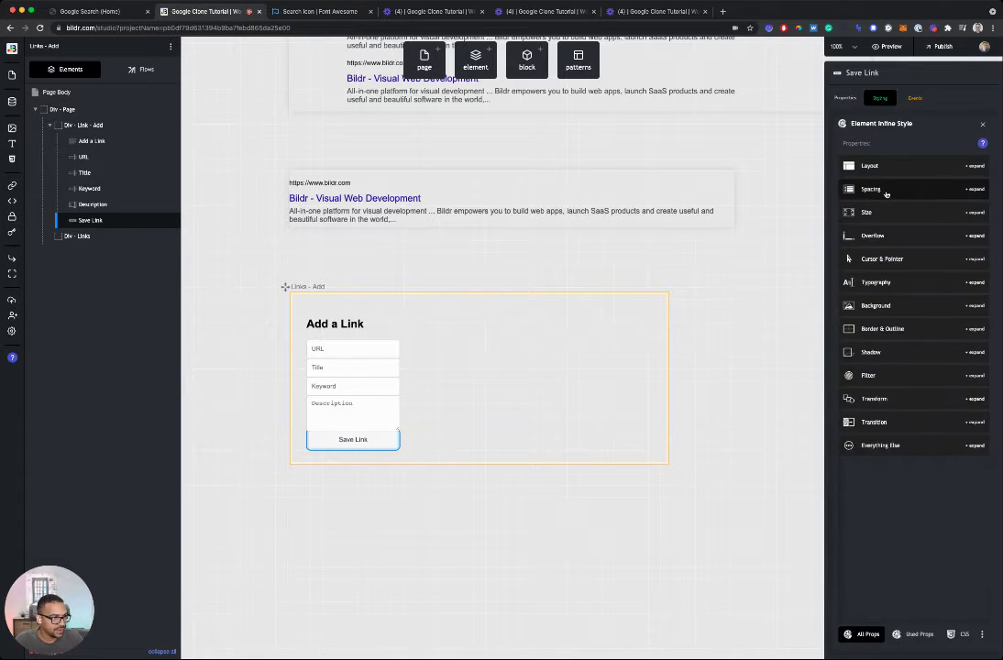
pyautogui.click(876, 189)
pyautogui.click(877, 228)
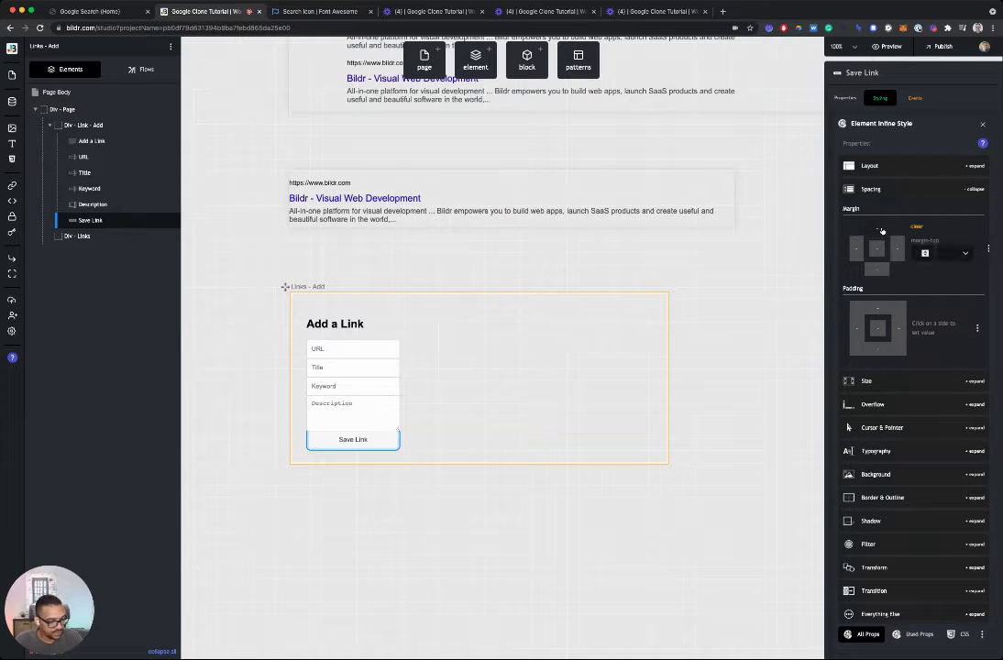
pyautogui.write('10')
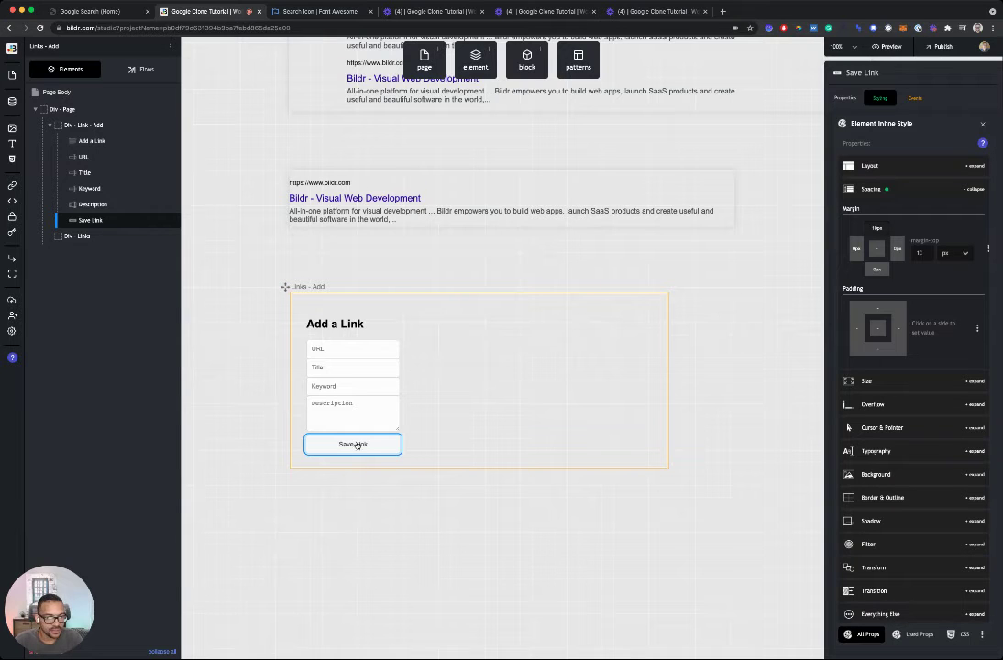
pyautogui.press('Escape')
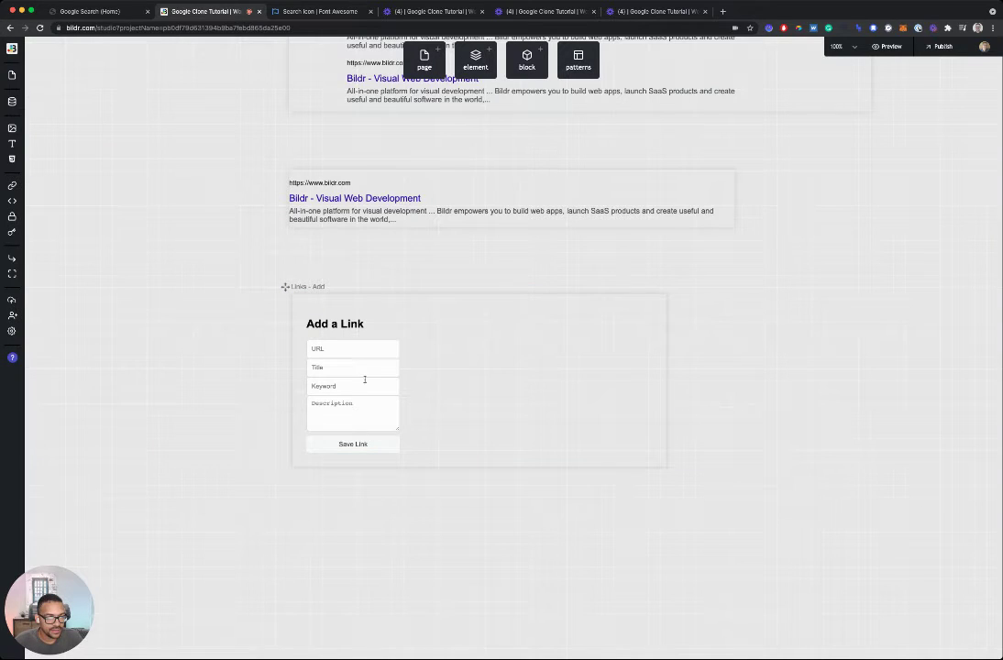
# - Add a Grid List element inside Div - Links on the Links - Add page
pyautogui.click(397, 448)
pyautogui.click(434, 360)
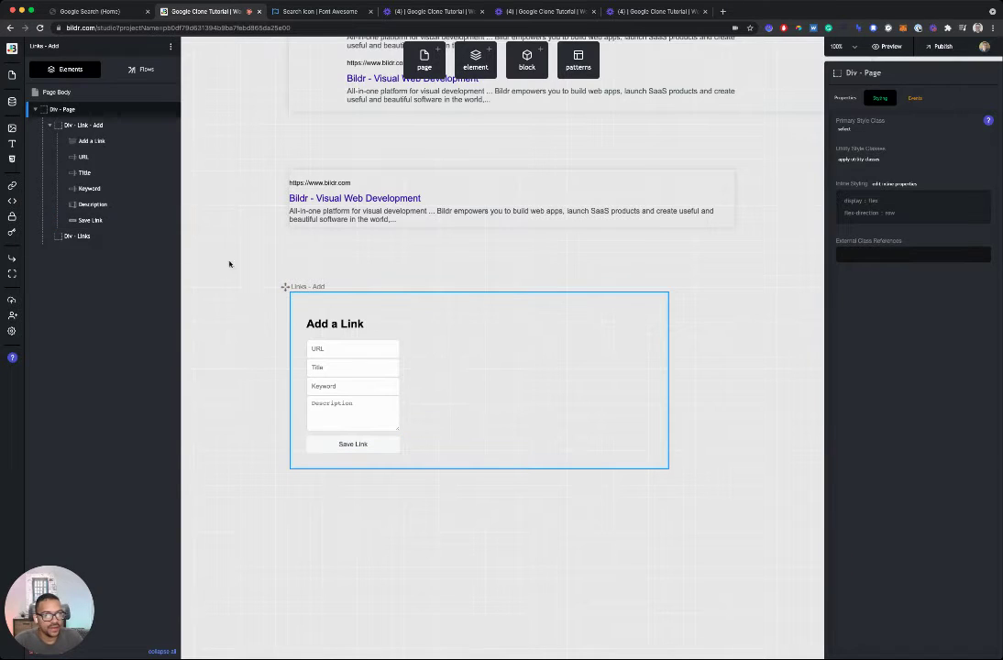
pyautogui.click(77, 235)
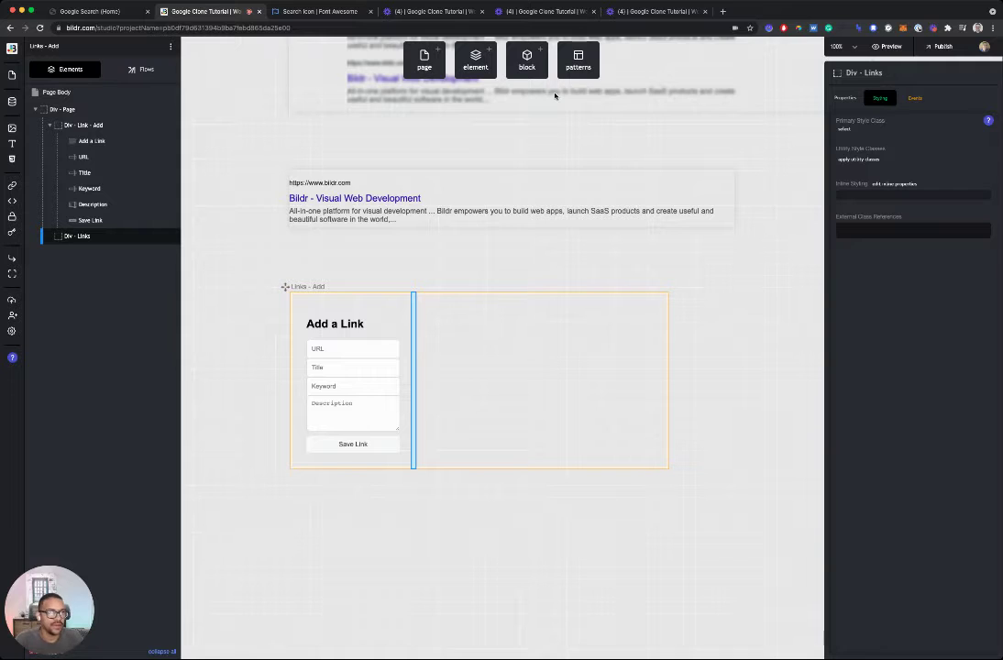
pyautogui.click(479, 62)
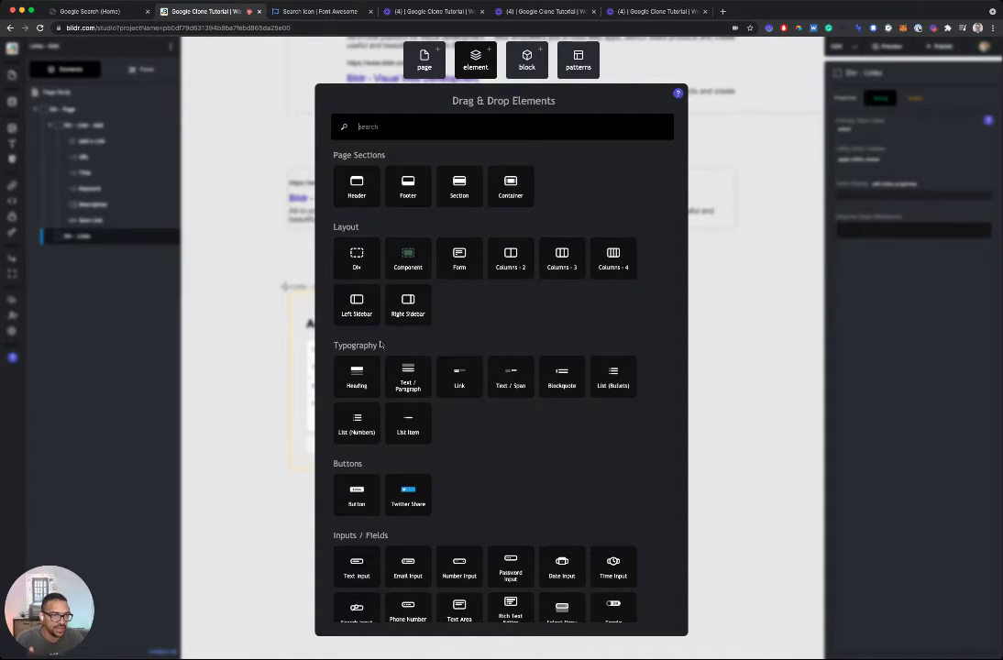
pyautogui.scroll(-5, 380, 344)
pyautogui.moveTo(357, 503); pyautogui.dragTo(128, 240)
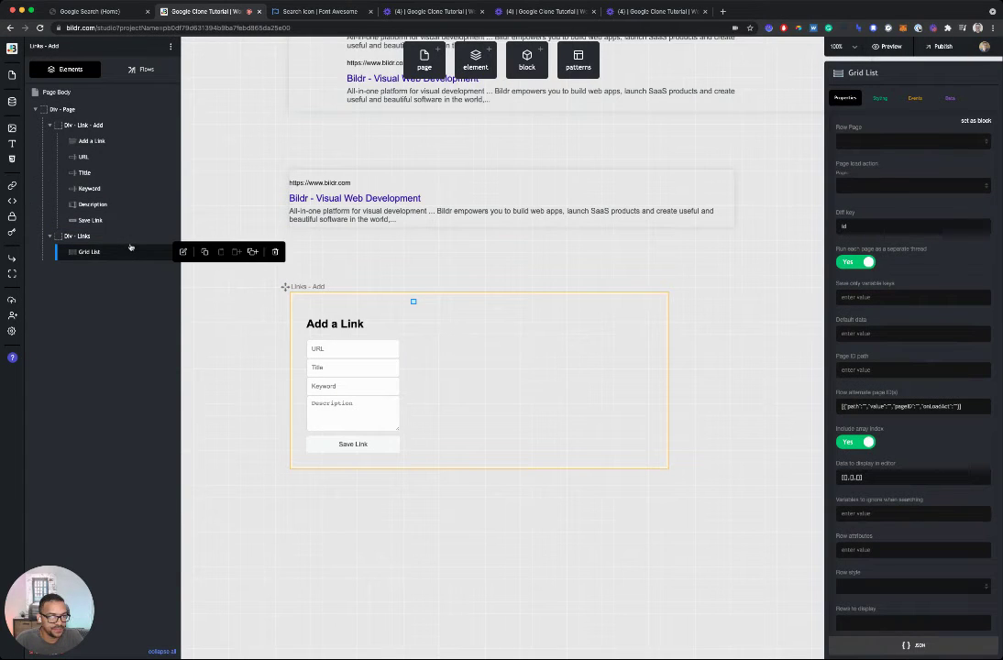
# - Add a new blank page to the canvas and place it below the Links - Add page, roughly aligned with its left edge
pyautogui.click(424, 60)
pyautogui.moveTo(384, 187); pyautogui.dragTo(400, 535)
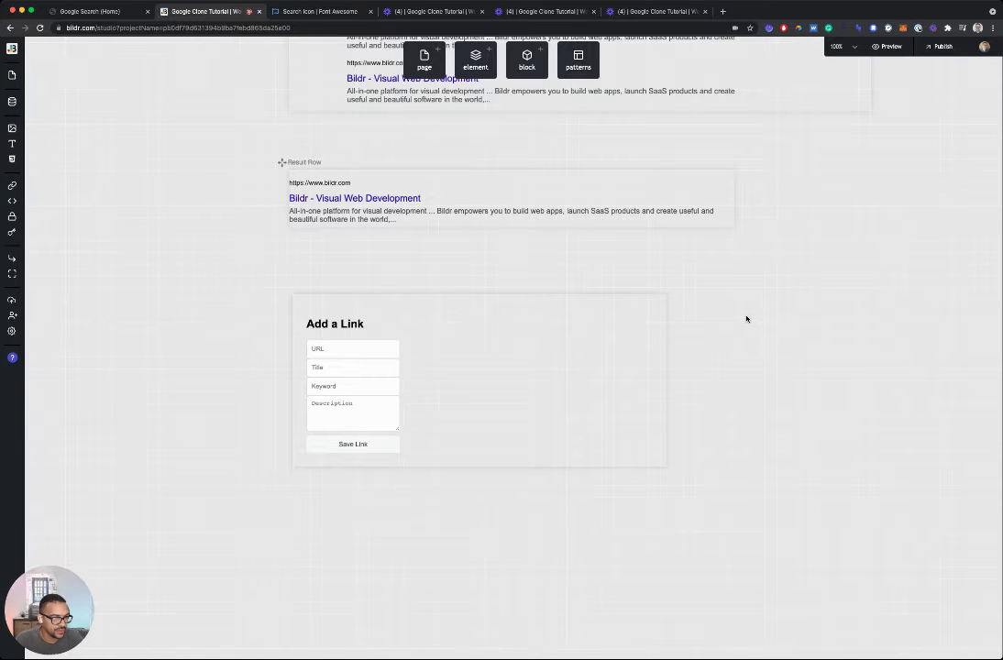
pyautogui.click(838, 46)
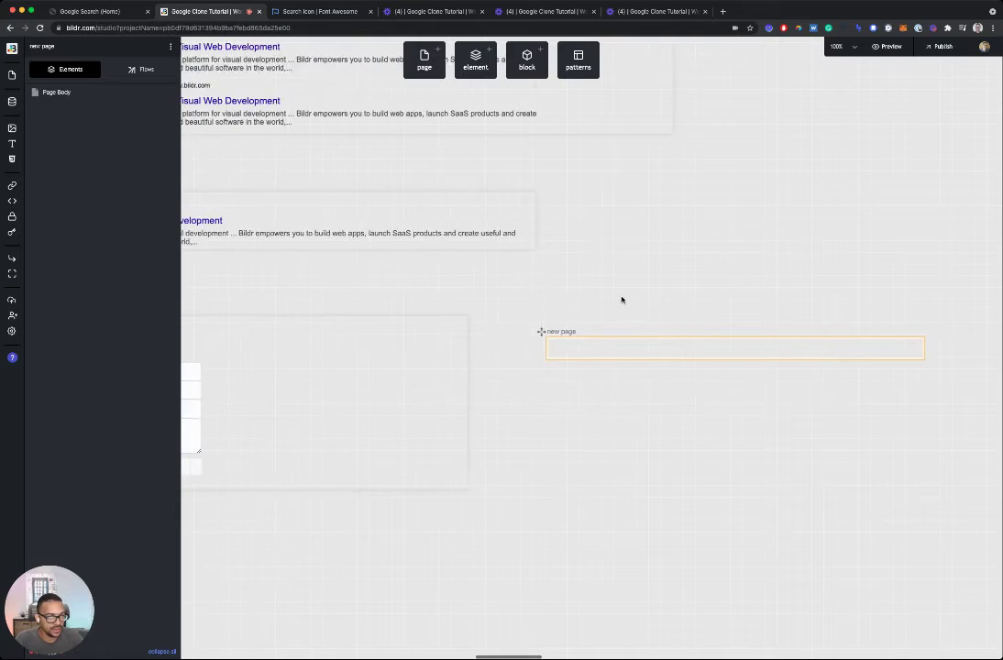
pyautogui.moveTo(631, 329); pyautogui.dragTo(221, 546)
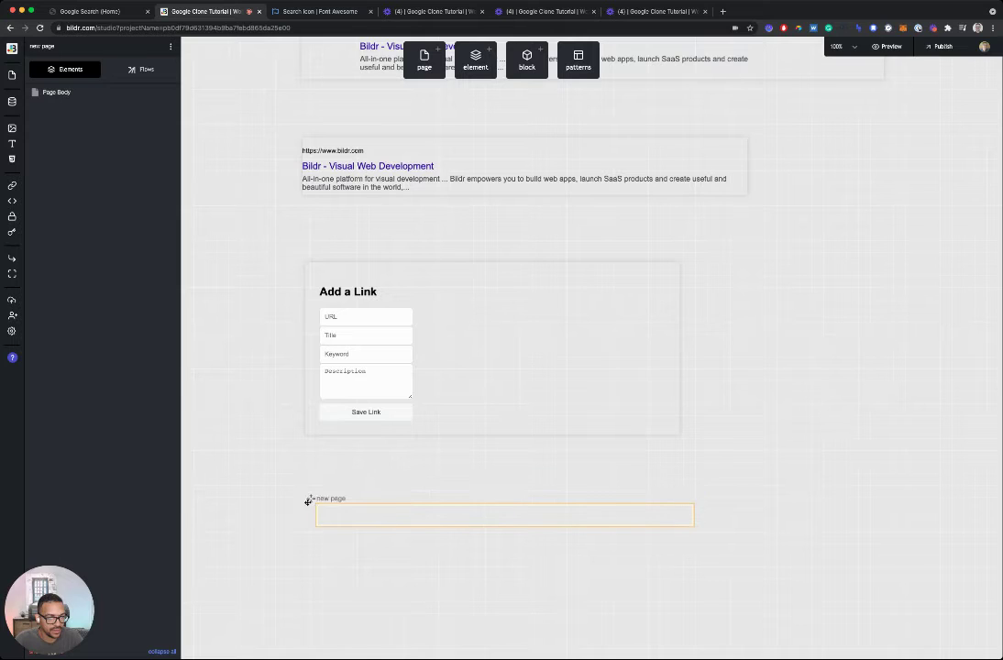
pyautogui.moveTo(308, 502)
pyautogui.mouseDown()
pyautogui.moveTo(305, 562)
pyautogui.moveTo(304, 523)
pyautogui.mouseUp()
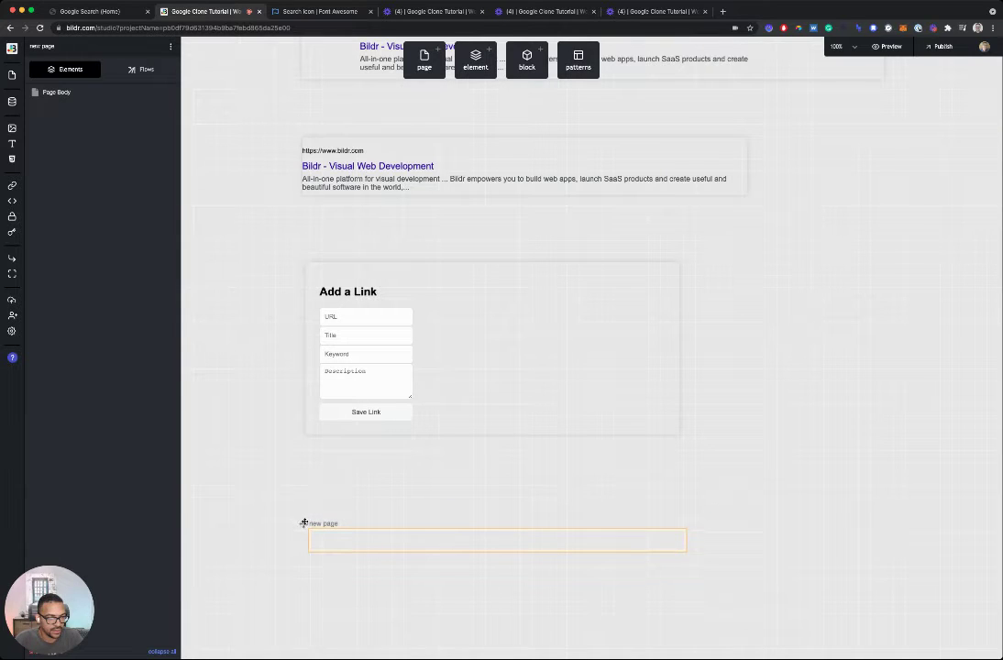
# - Rename the new blank page below Links - Add as "Link Row"
pyautogui.doubleClick(310, 524)
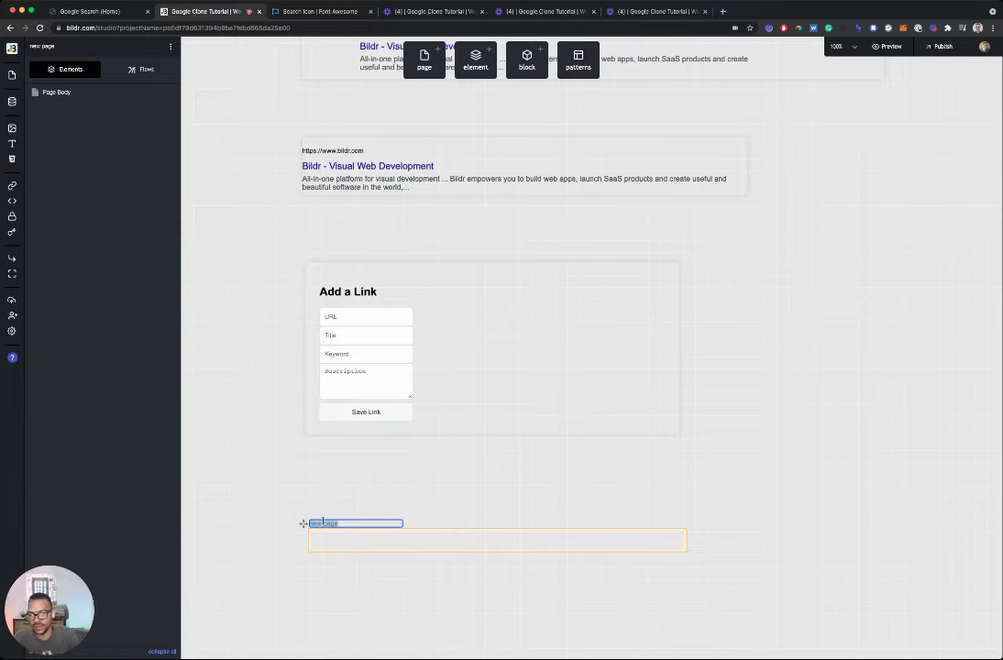
pyautogui.write('Link Row')
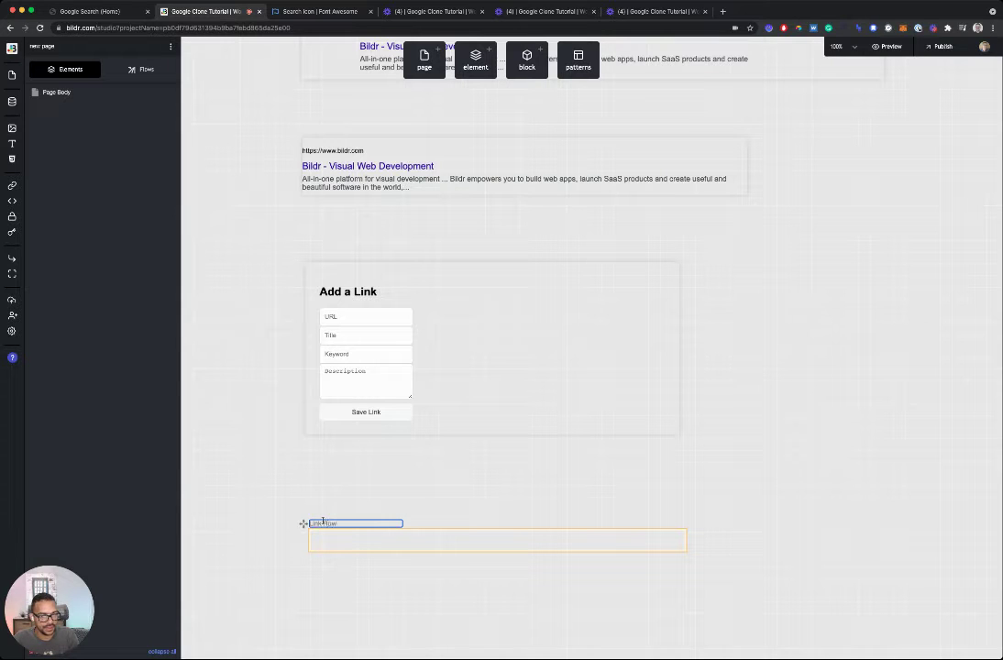
pyautogui.press('Return')
# - Add a heading to the Link Row page and set its display text to "Link Title"
pyautogui.scroll(-4, 477, 513)
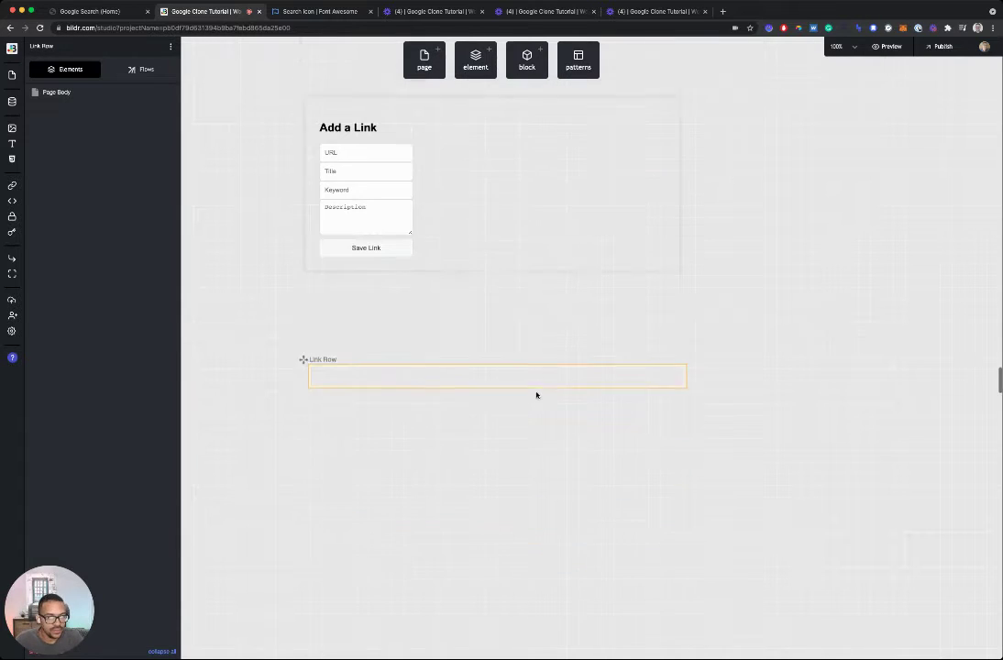
pyautogui.click(475, 60)
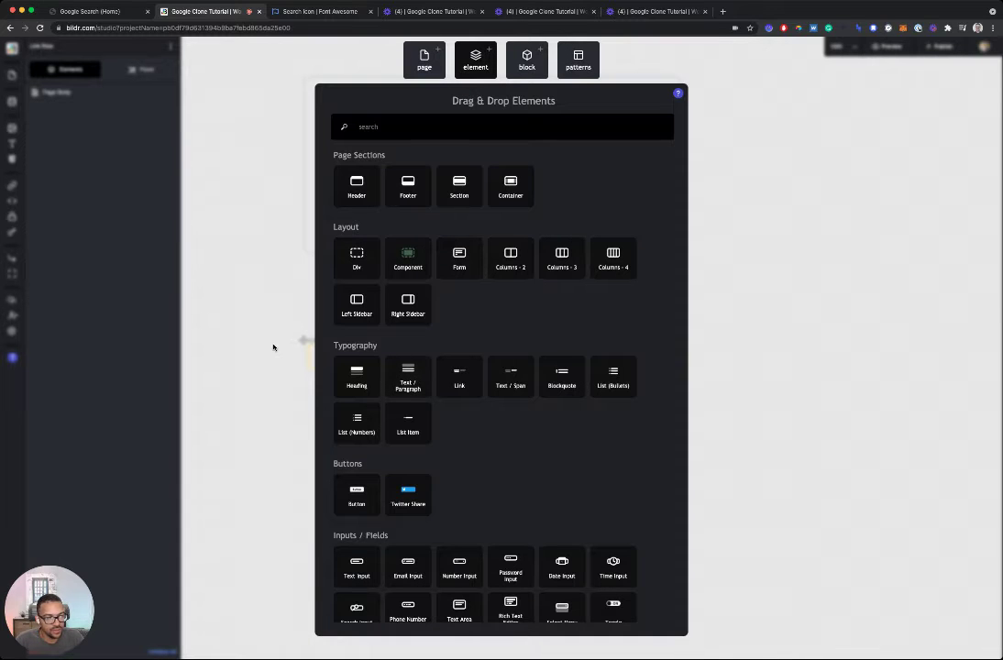
pyautogui.click(365, 358)
pyautogui.scroll(2, 367, 344)
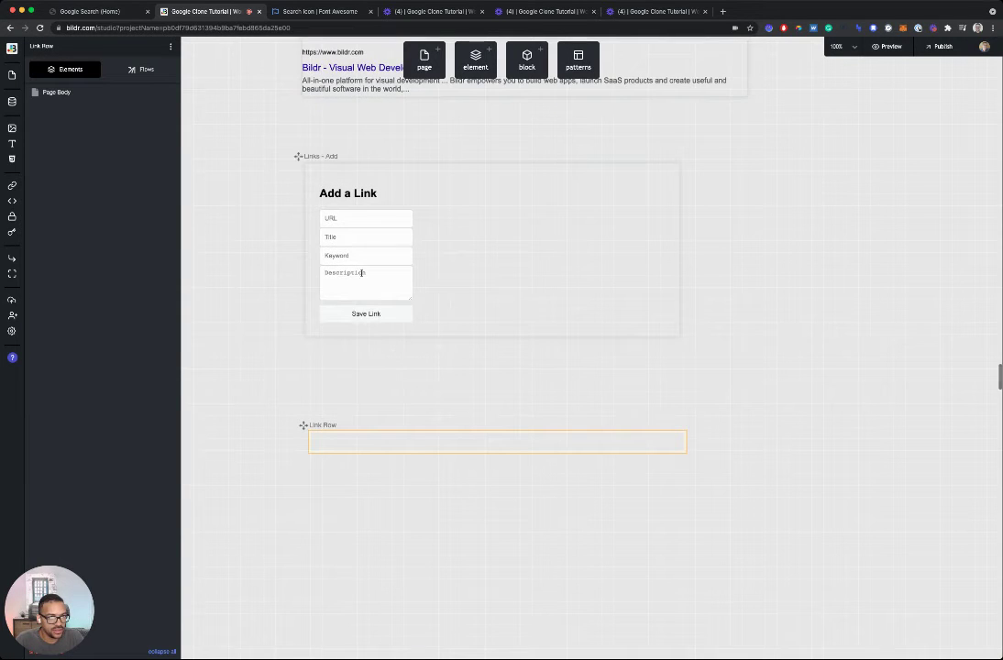
pyautogui.click(475, 60)
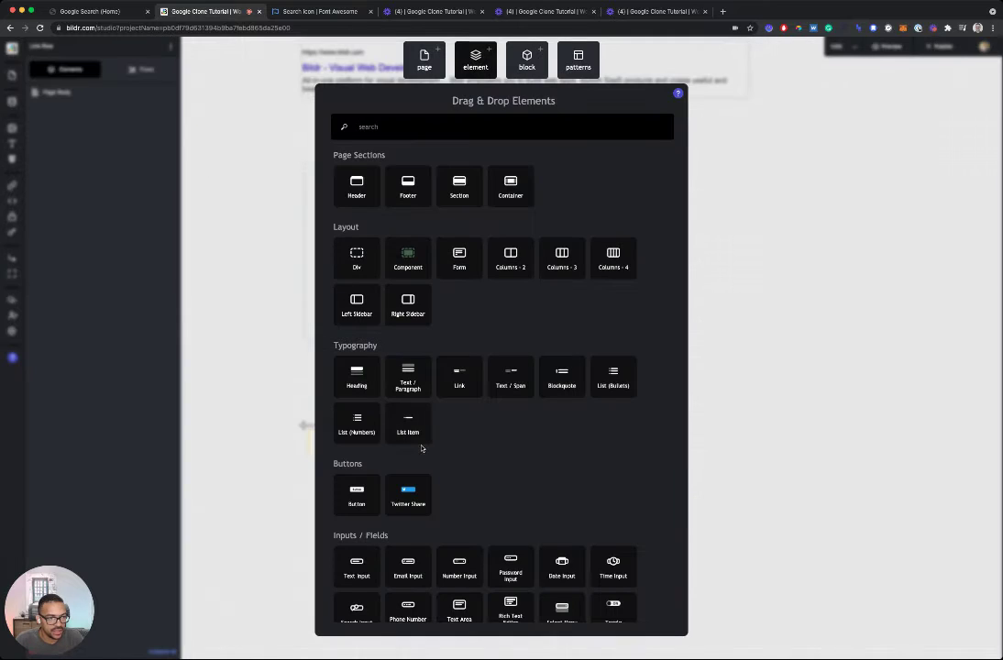
pyautogui.moveTo(413, 441); pyautogui.dragTo(331, 450)
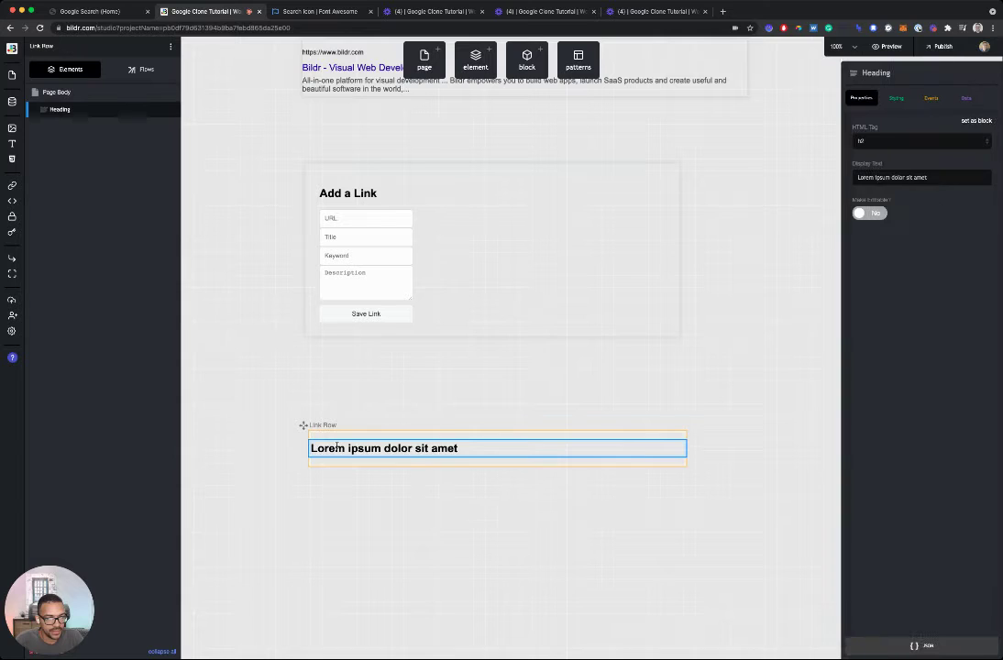
pyautogui.tripleClick(885, 176)
pyautogui.write('Li')
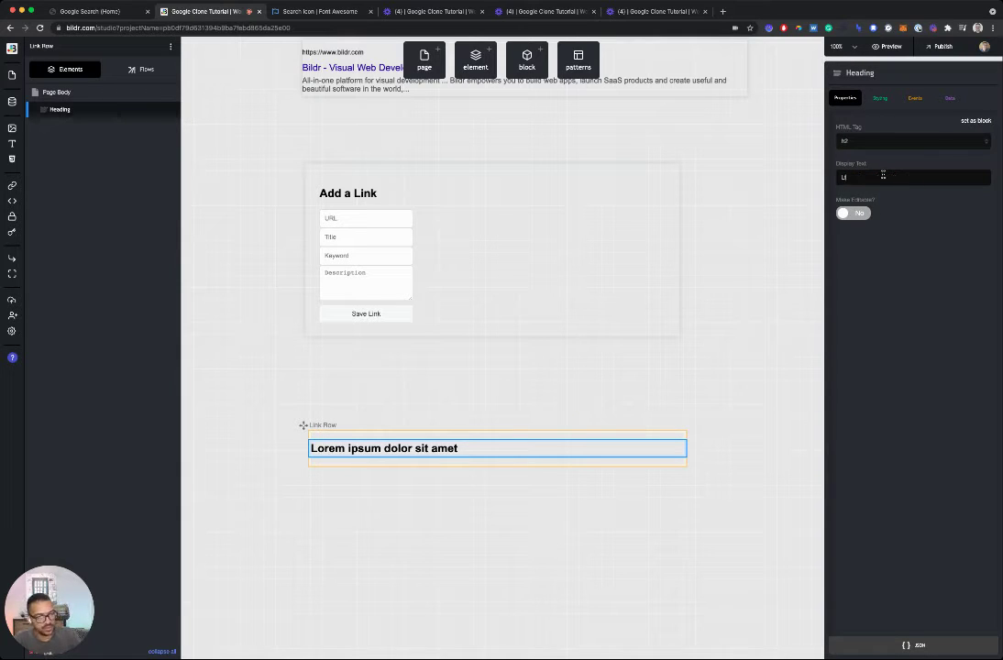
pyautogui.write('nk Title')
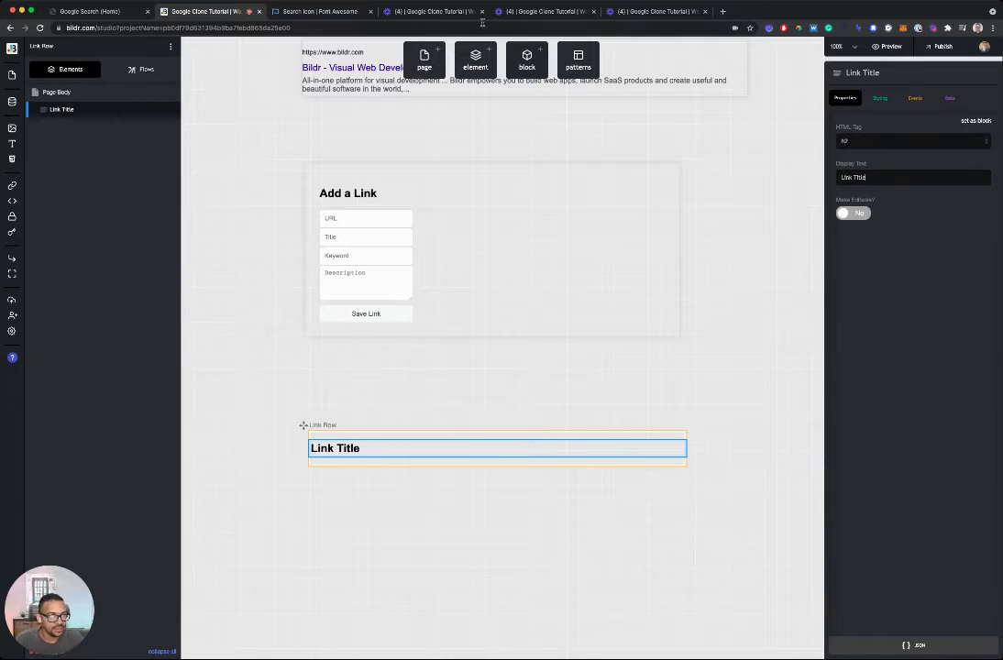
# - Add a link element below the Link Title heading on the Link Row page
pyautogui.click(475, 60)
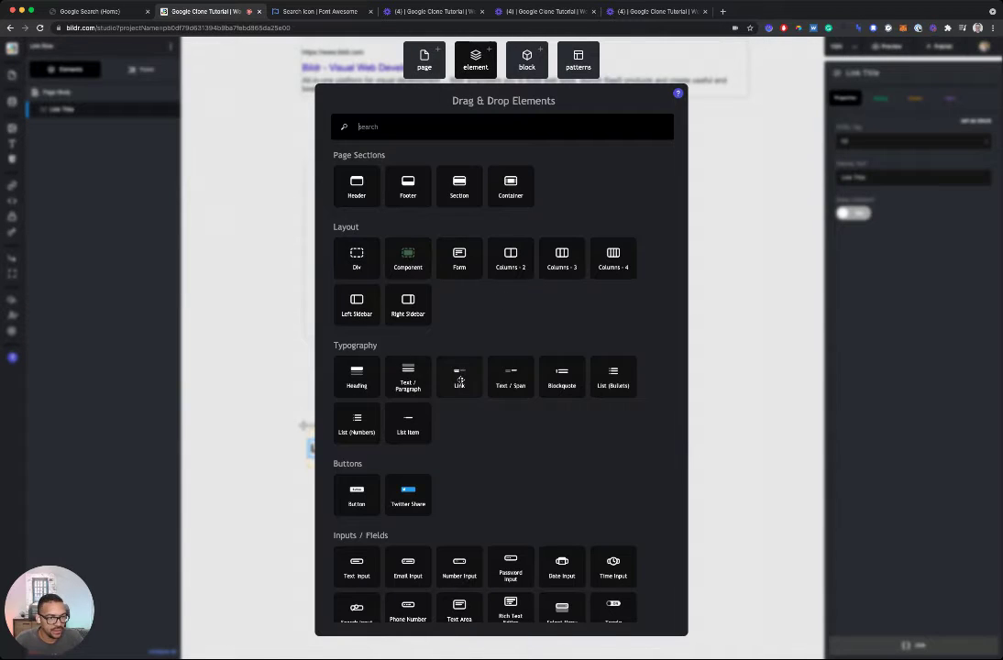
pyautogui.moveTo(457, 378); pyautogui.dragTo(152, 120)
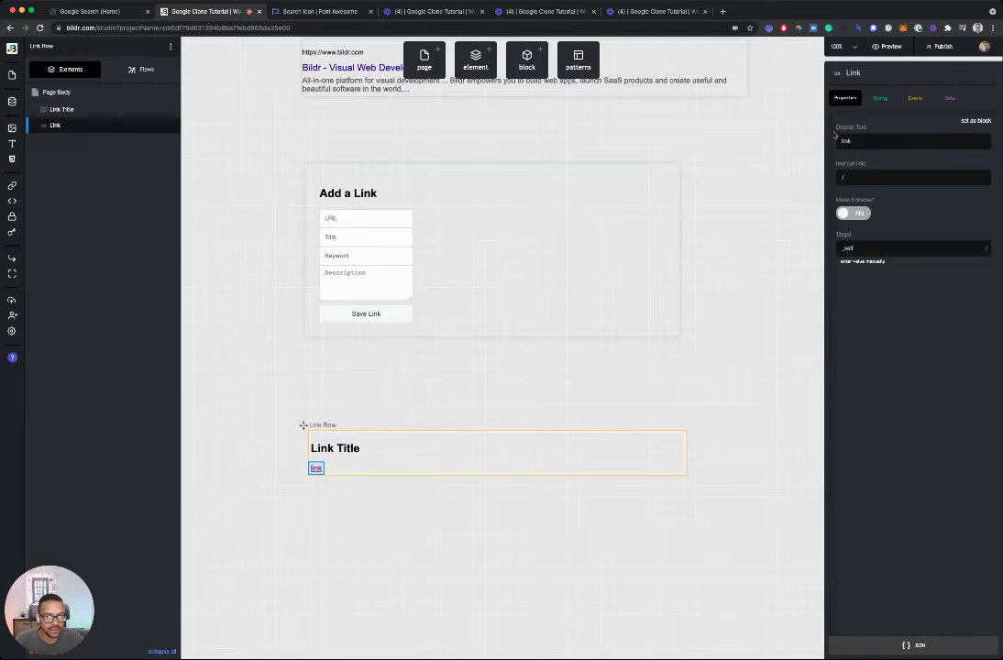
# - Set the link's display text to "Link URL" and add a text paragraph below it reading "Description"
pyautogui.doubleClick(881, 140)
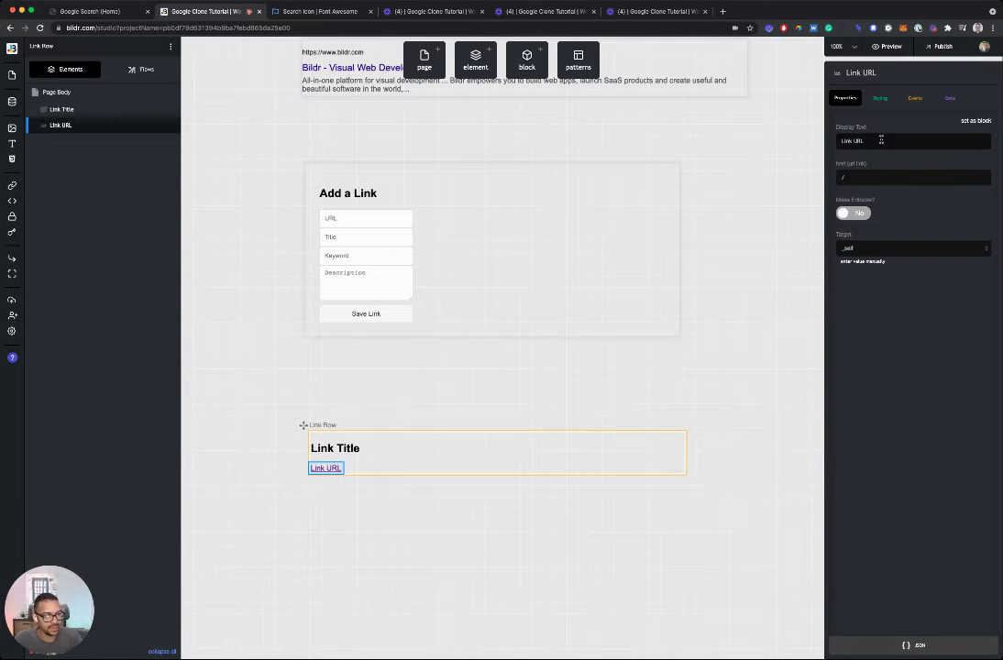
pyautogui.click(476, 60)
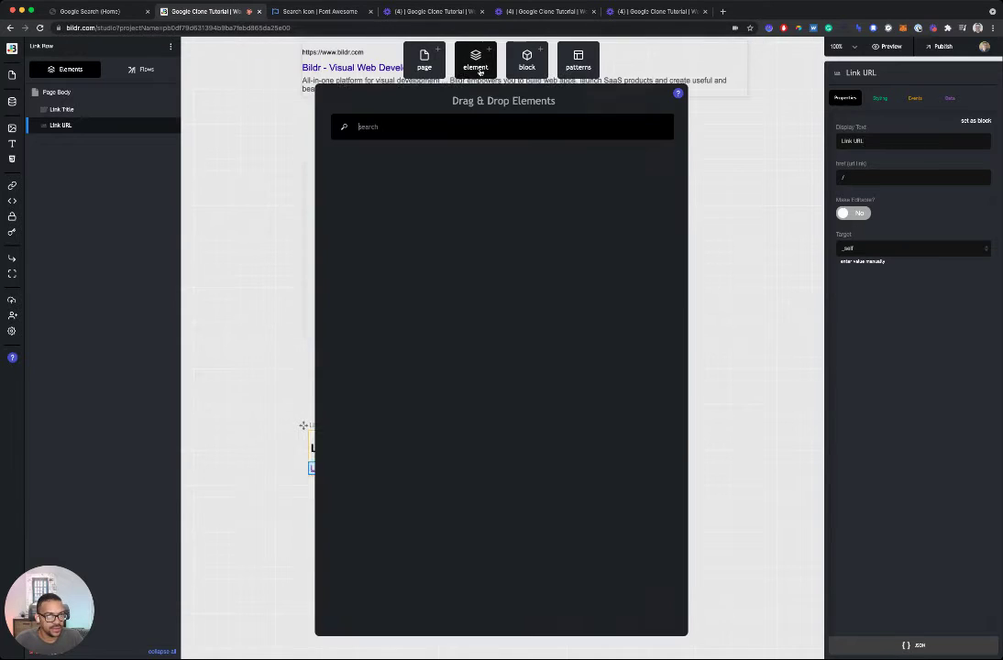
pyautogui.moveTo(406, 375); pyautogui.dragTo(86, 138)
pyautogui.tripleClick(885, 145)
pyautogui.write('g')
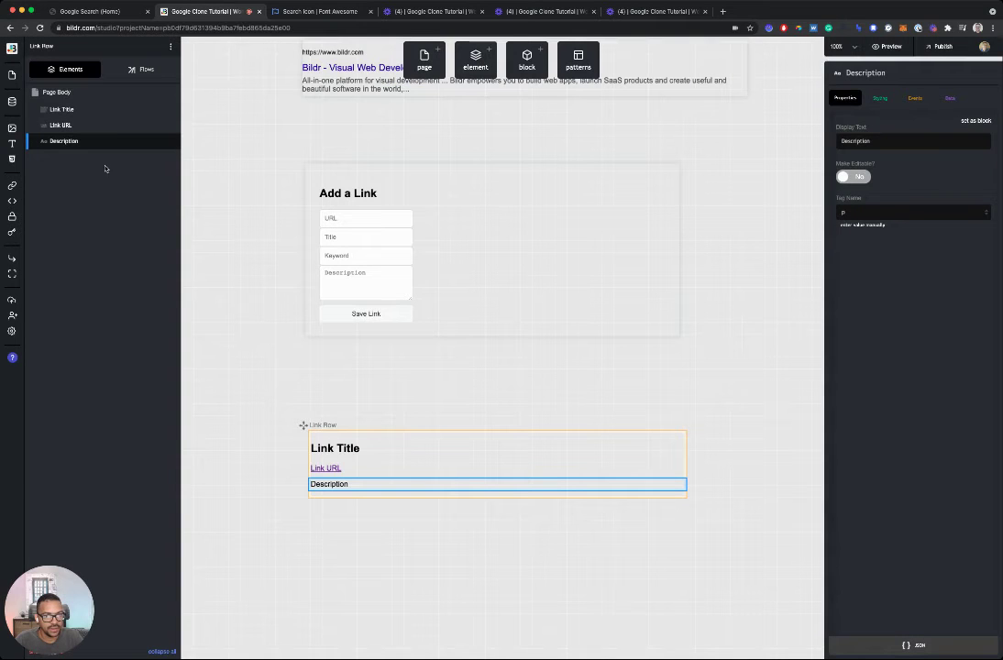
# - Add another text paragraph below Description on the Link Row page and set its display text to "Keyword"
pyautogui.moveTo(106, 169); pyautogui.dragTo(104, 153)
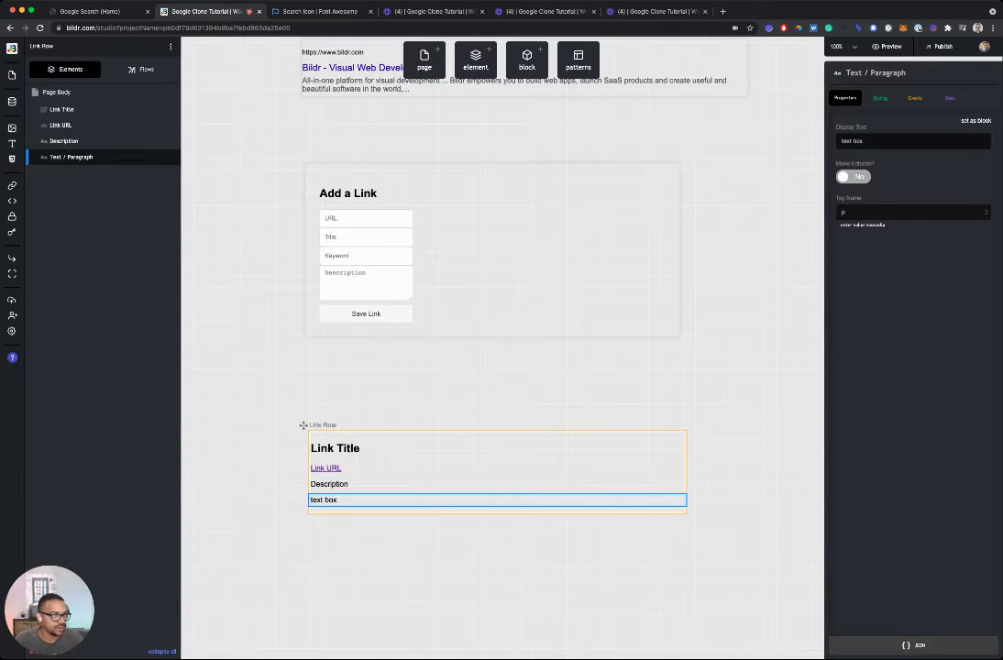
pyautogui.press('super+a')
pyautogui.write('Ke')
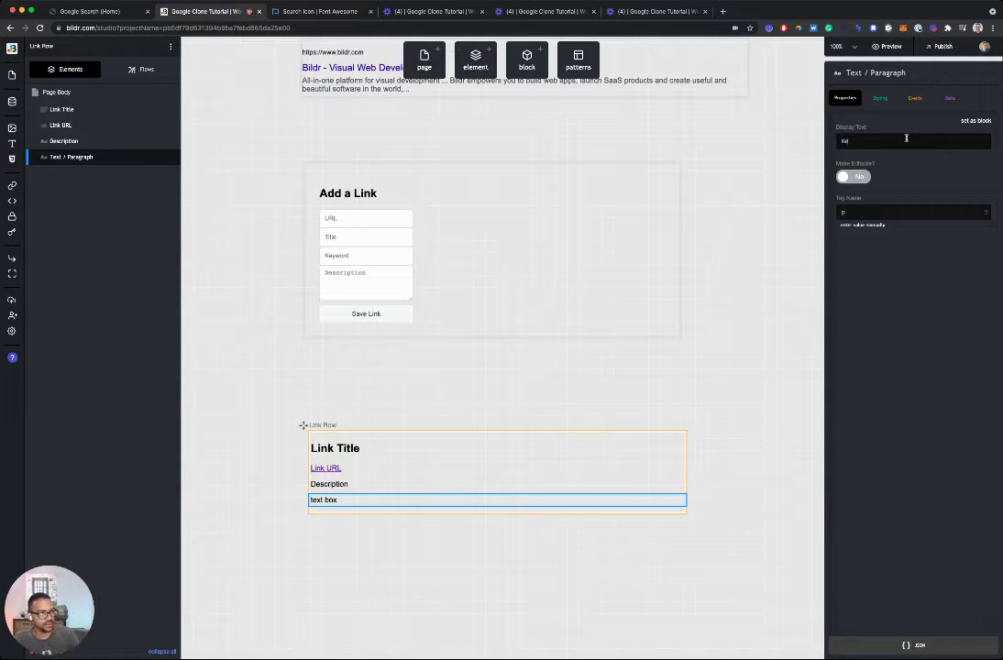
pyautogui.write('yword')
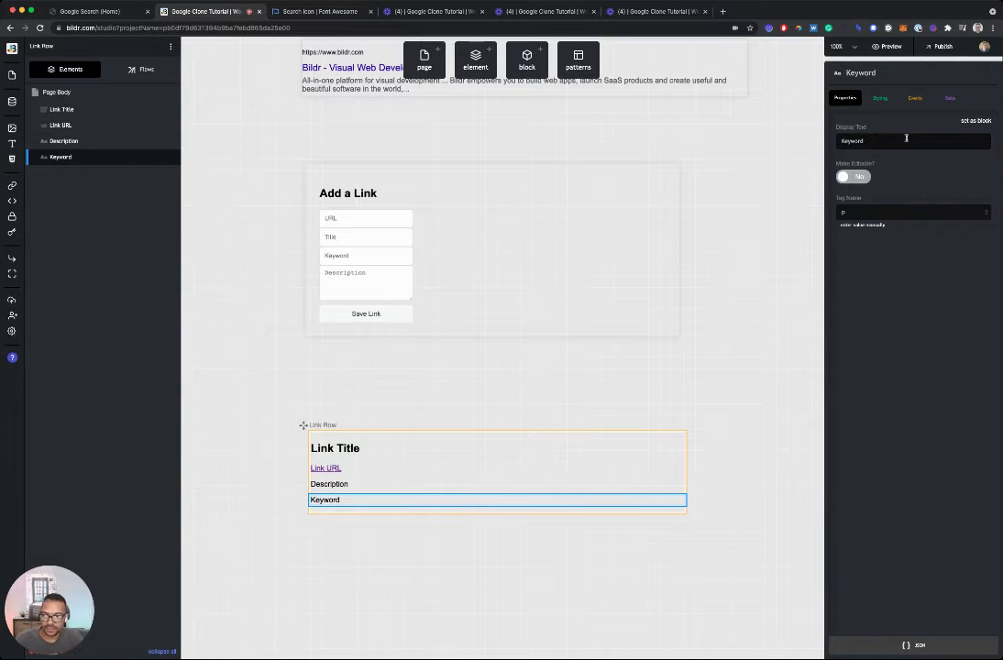
# - Add a text paragraph below Keyword on the Link Row page and set its display text to "Delete Link"
pyautogui.click(476, 61)
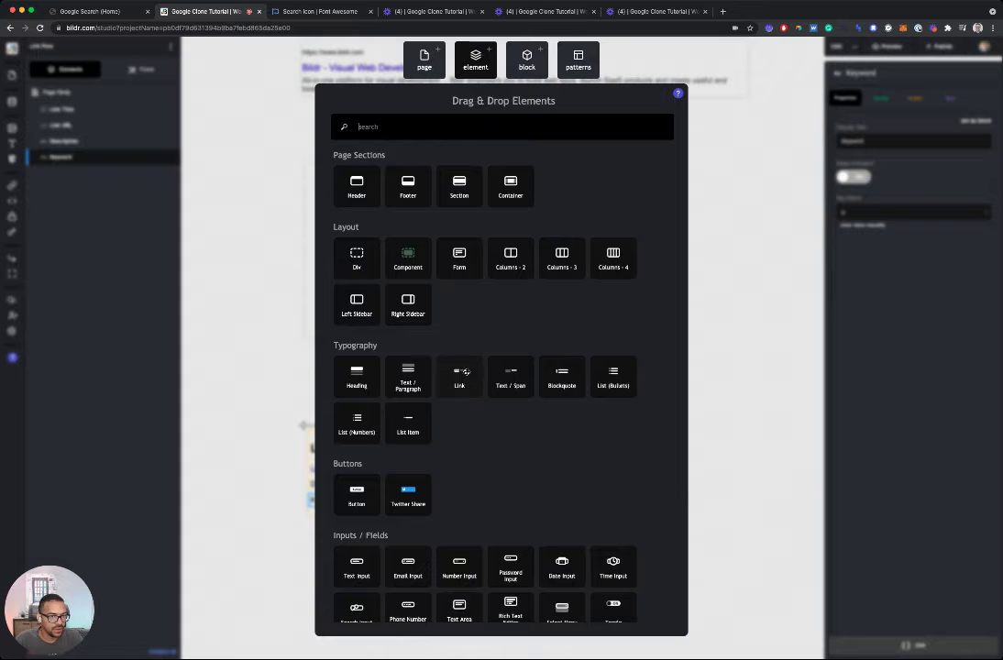
pyautogui.moveTo(408, 378); pyautogui.dragTo(112, 167)
pyautogui.hotkey('ctrl', 'a')
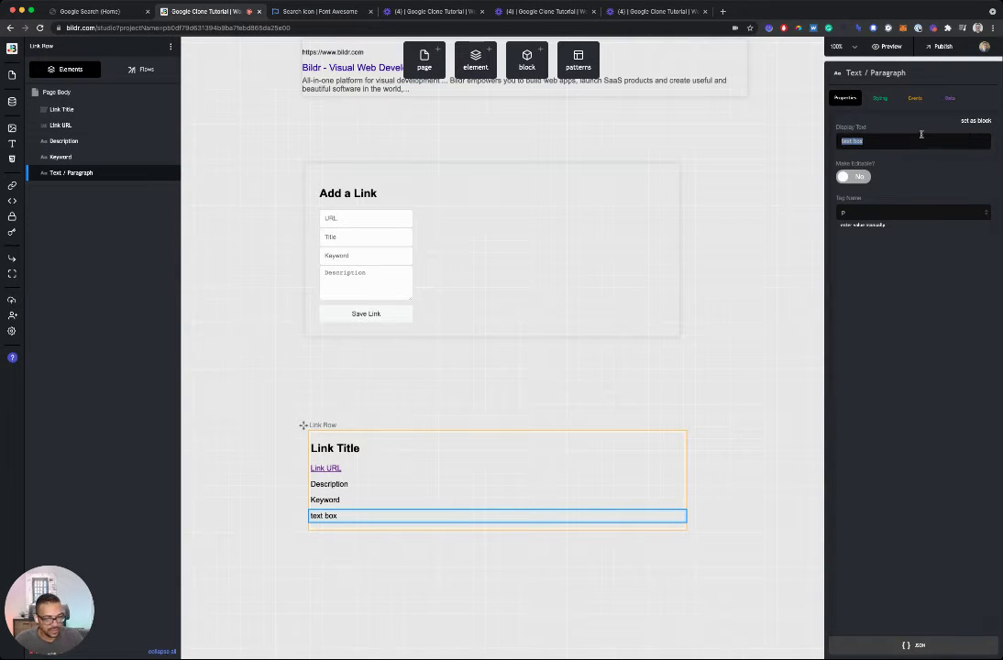
pyautogui.write('g')
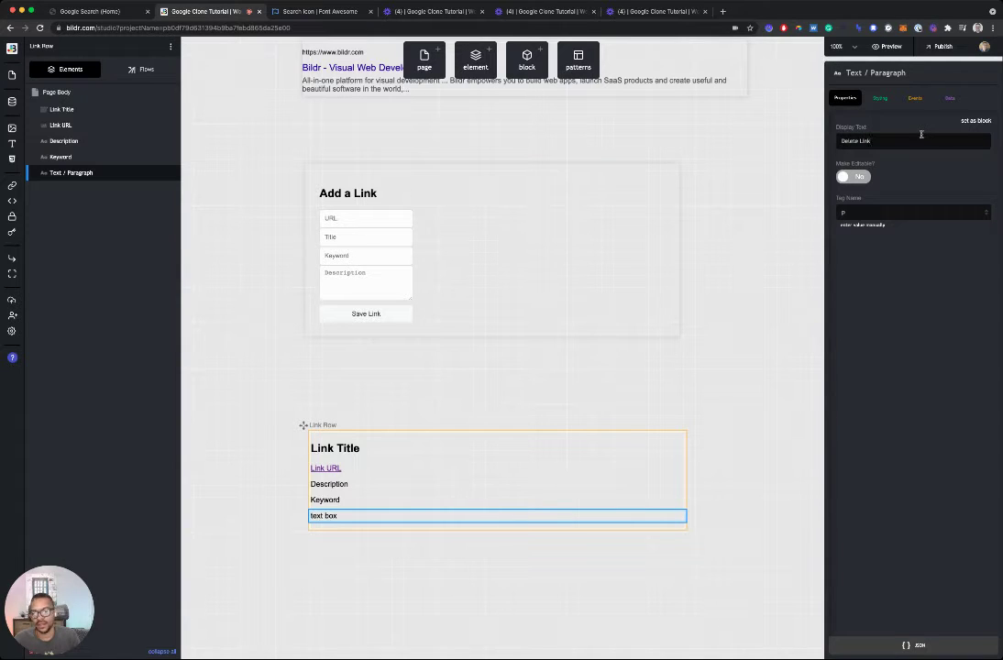
pyautogui.moveTo(892, 141); pyautogui.dragTo(814, 135)
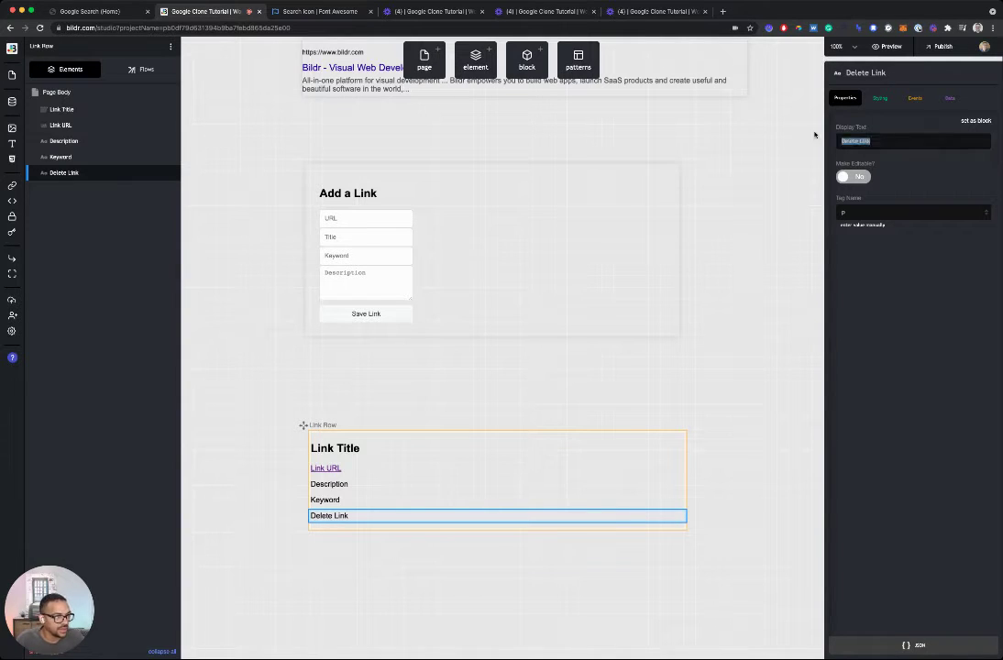
pyautogui.click(914, 286)
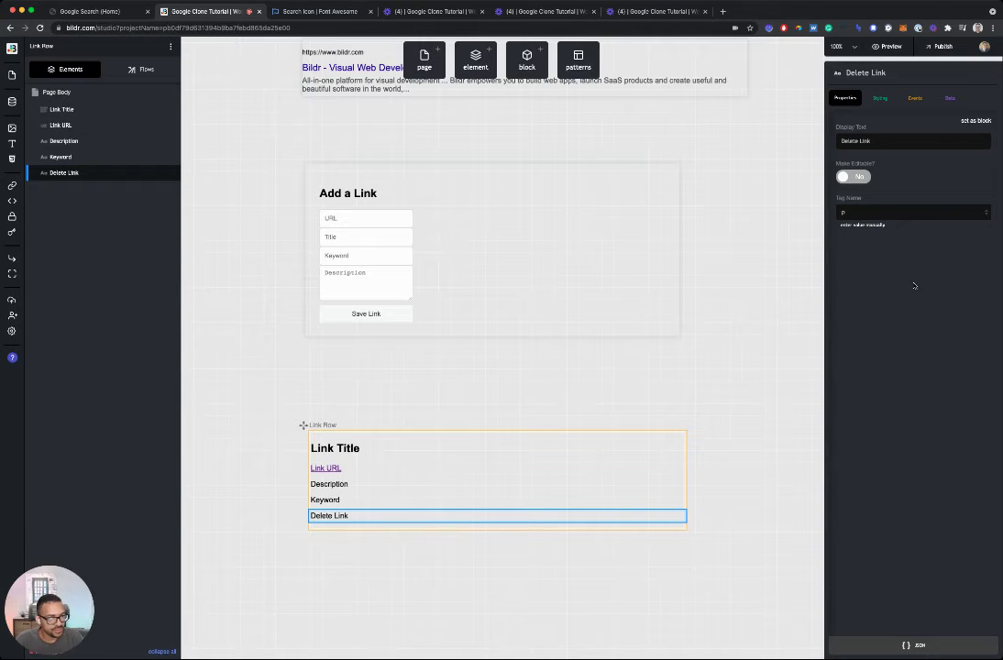
pyautogui.click(336, 448)
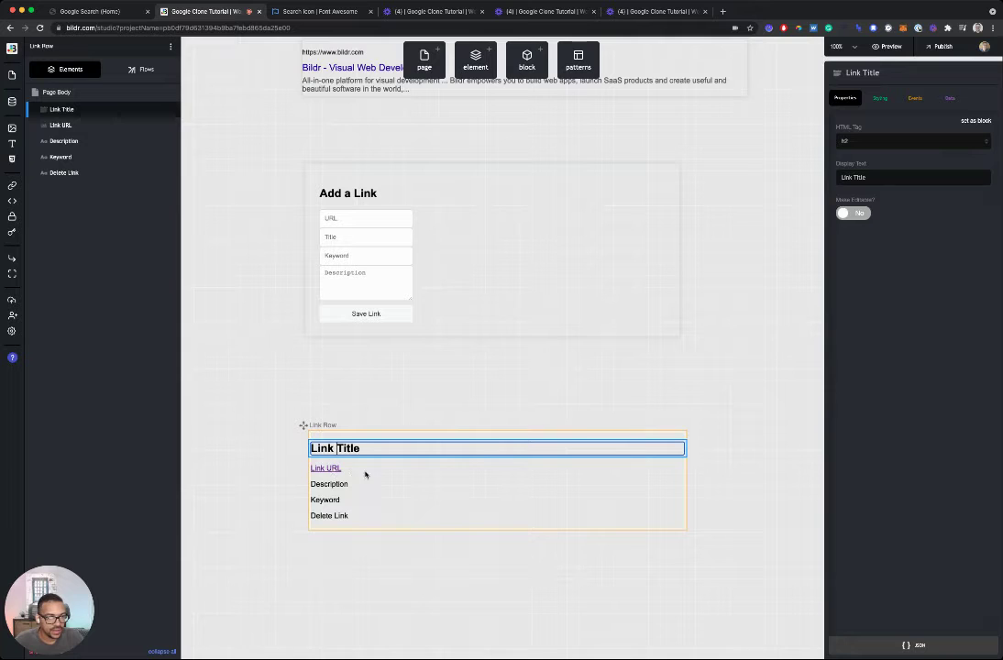
pyautogui.click(347, 470)
pyautogui.click(353, 485)
pyautogui.click(359, 499)
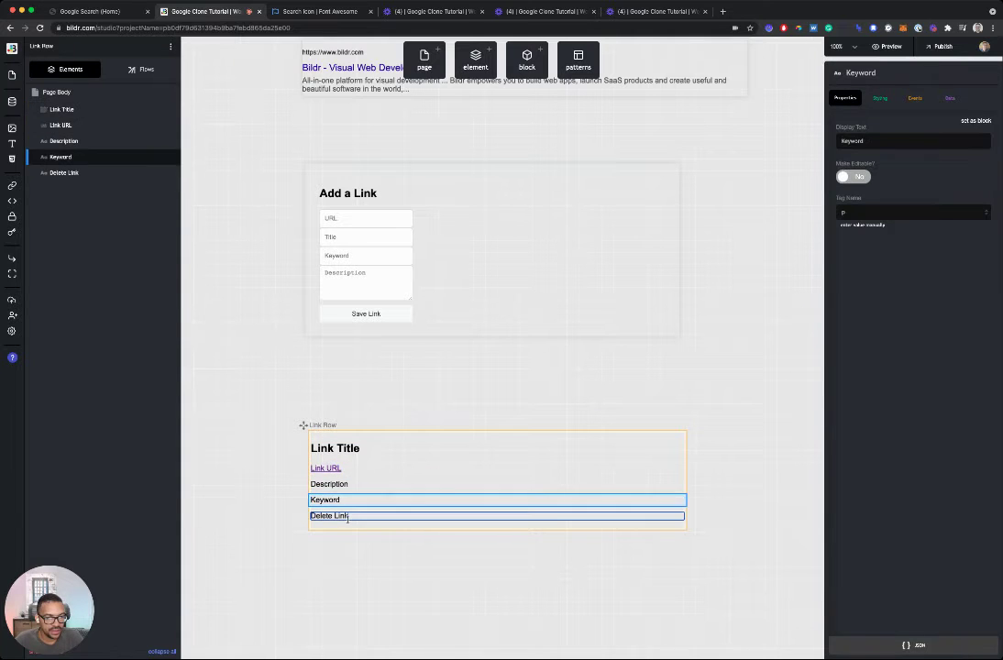
pyautogui.click(367, 515)
pyautogui.click(387, 562)
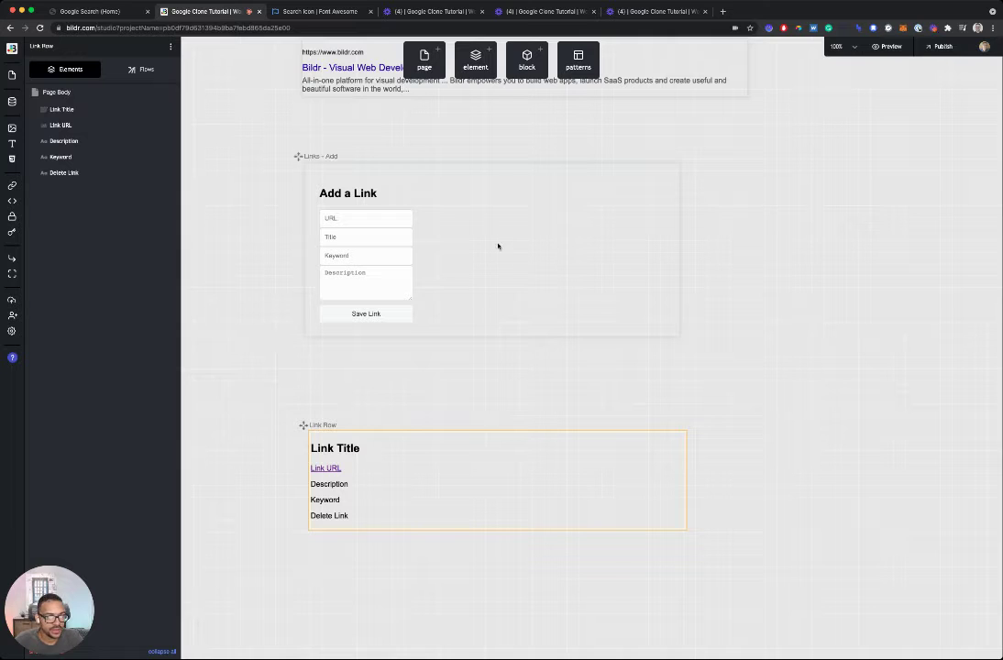
# - Set the Row Page of the Grid List on Links - Add to Link Row, and move the Link Row page down clear of it
pyautogui.click(499, 238)
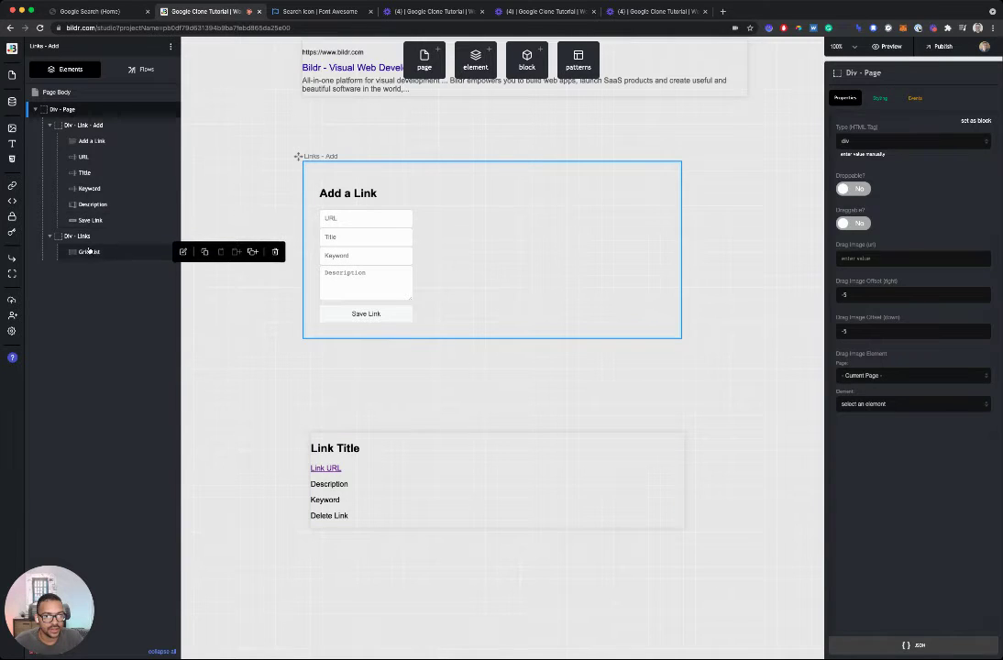
pyautogui.click(89, 251)
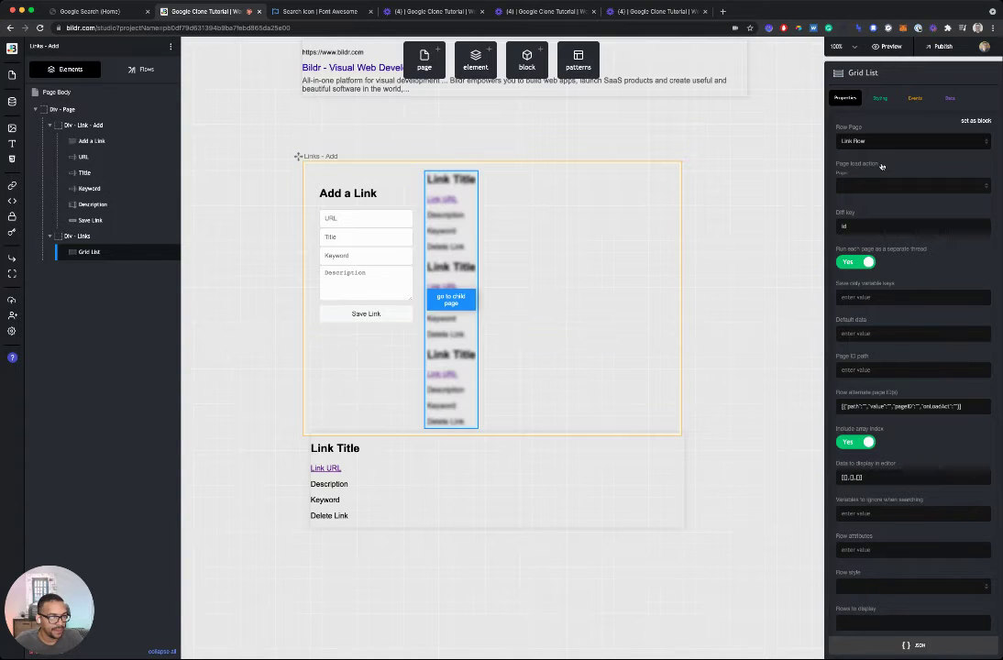
pyautogui.click(447, 484)
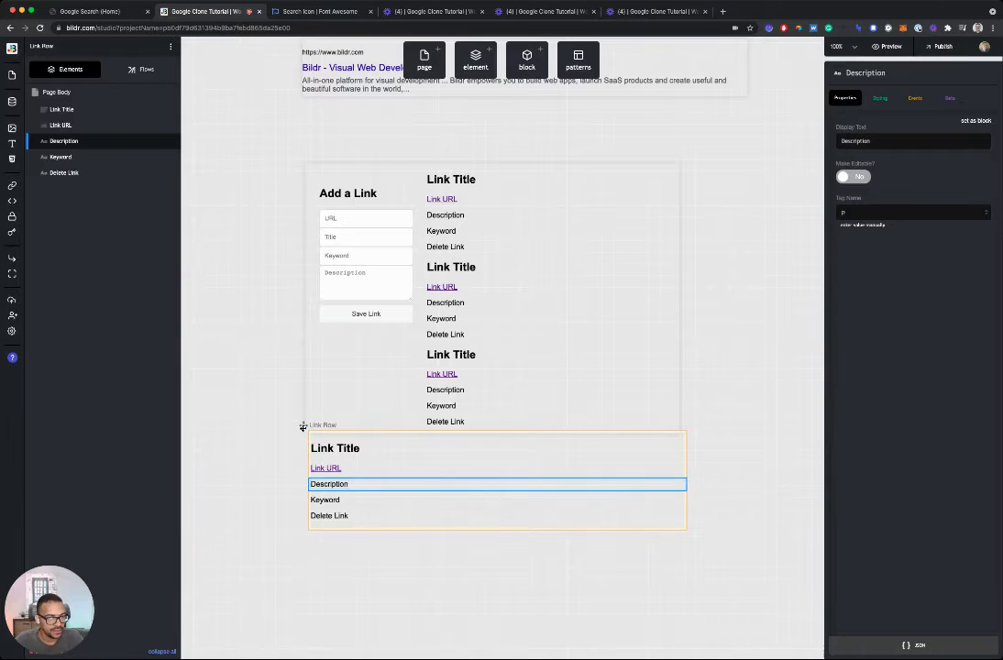
pyautogui.moveTo(299, 465); pyautogui.dragTo(299, 489)
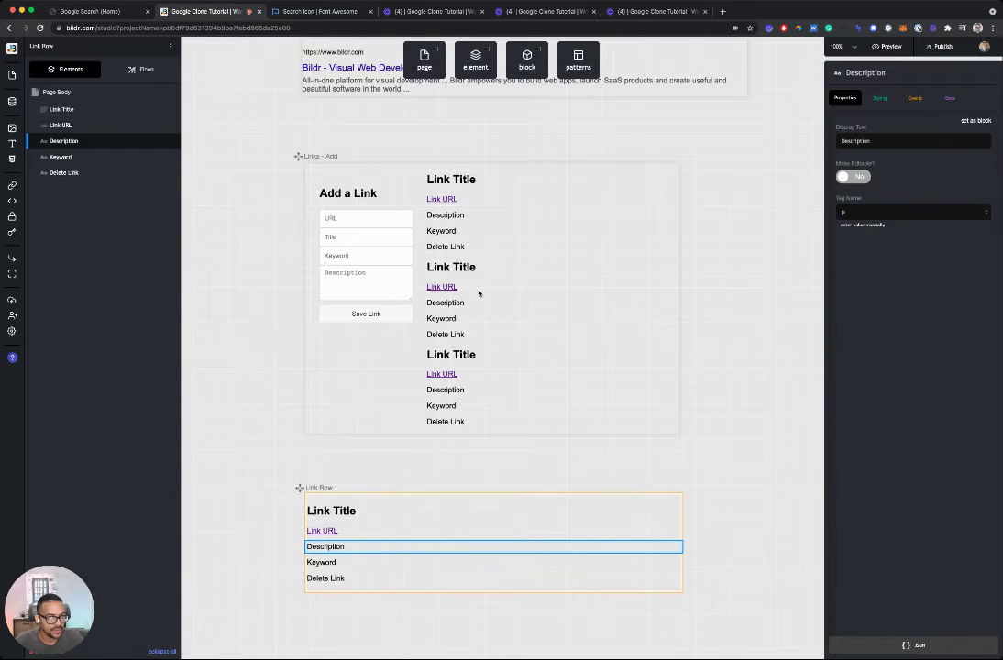
pyautogui.click(372, 354)
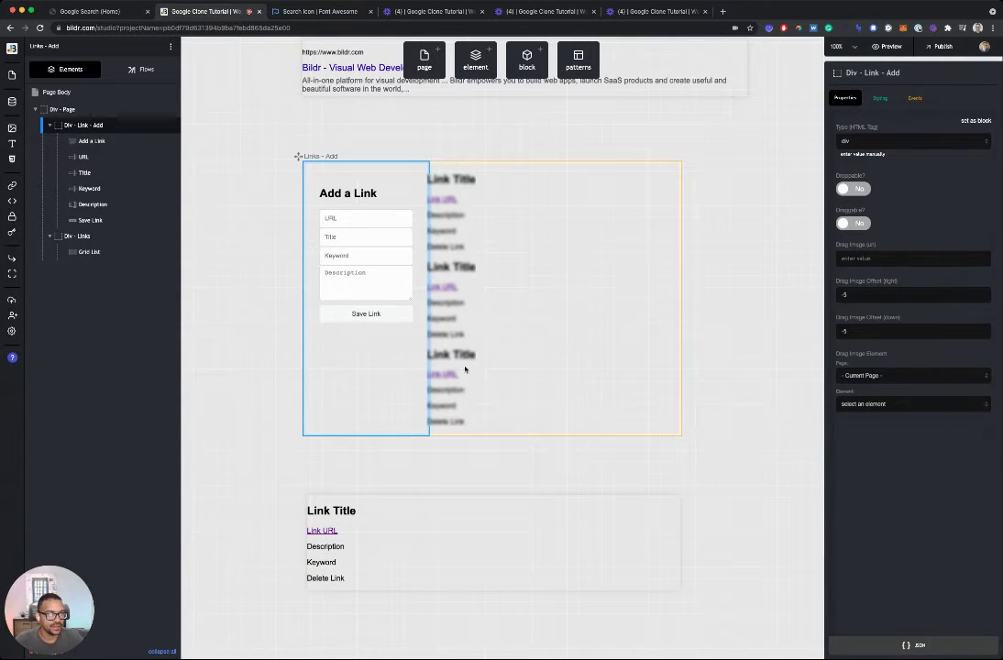
pyautogui.click(507, 452)
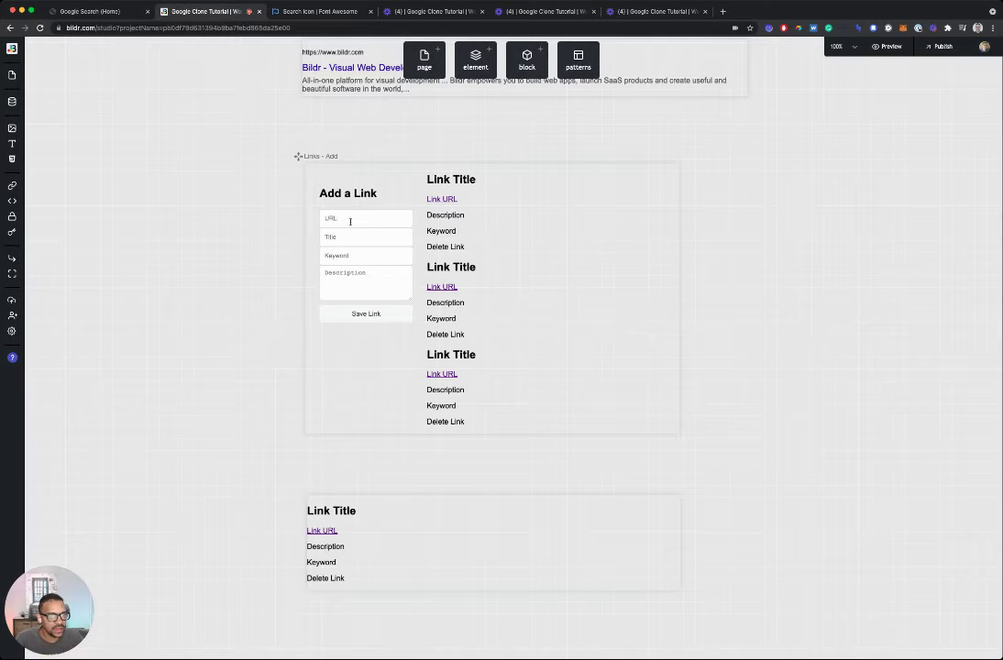
# - Create a new flow named "Save Link" on the click event of the Save Link button
pyautogui.click(356, 316)
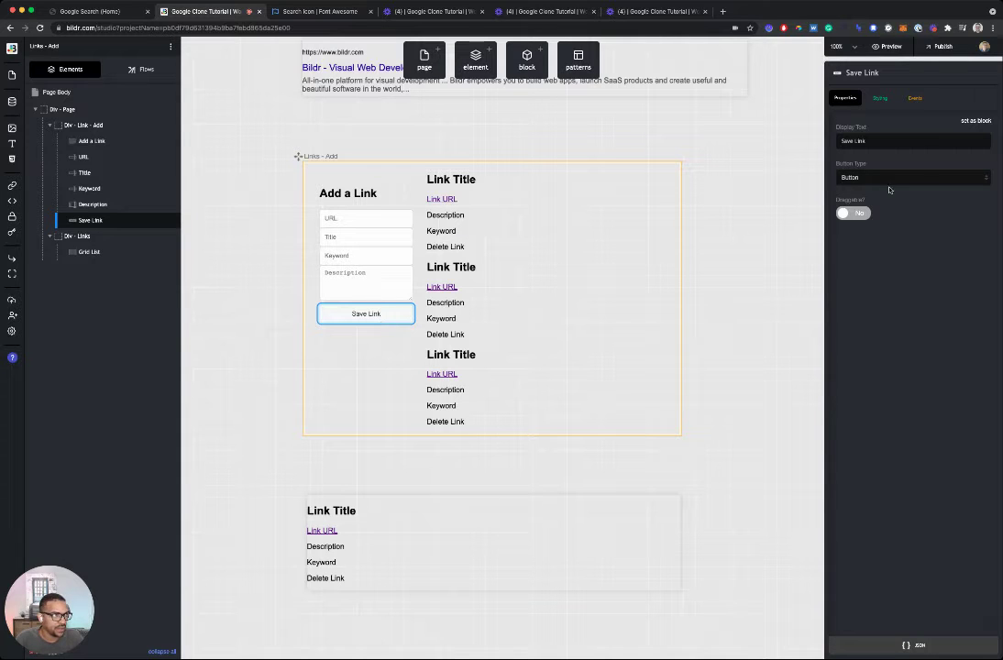
pyautogui.click(914, 99)
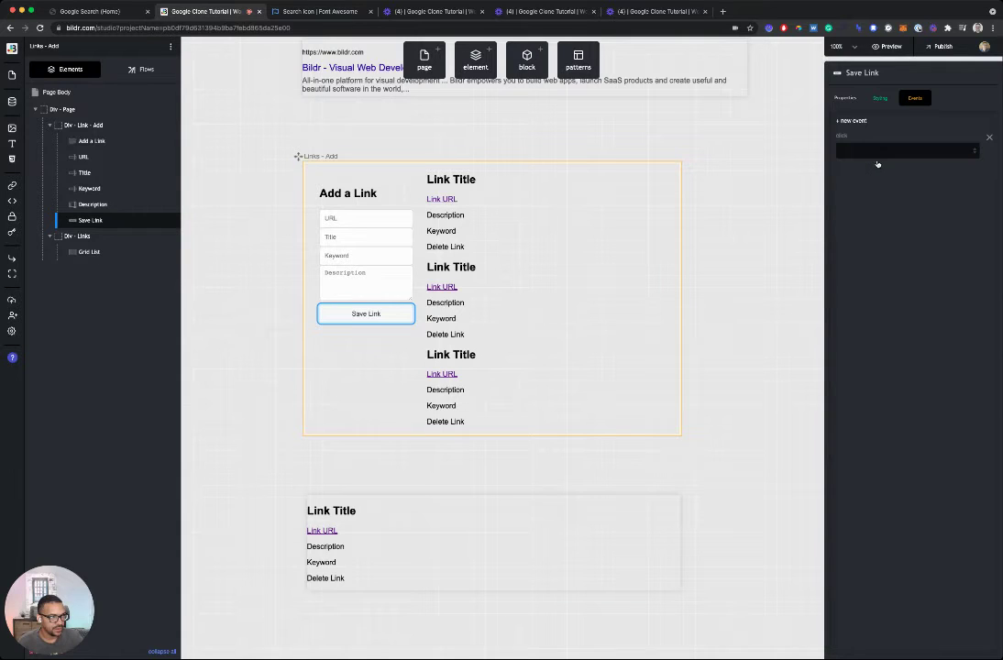
pyautogui.click(878, 164)
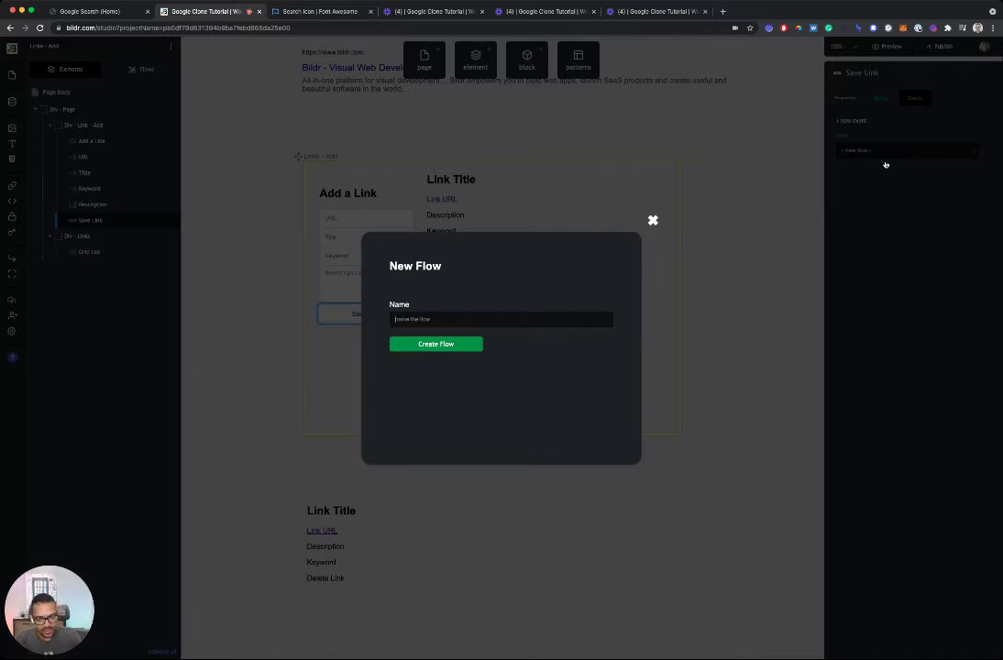
pyautogui.write('Save')
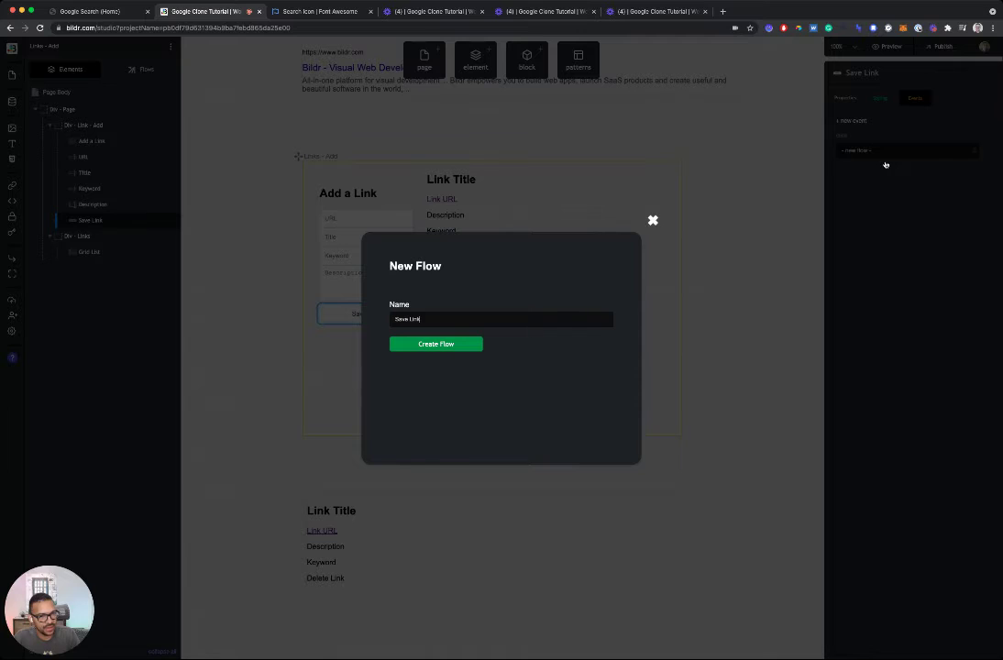
pyautogui.write(' Link')
pyautogui.press('Return')
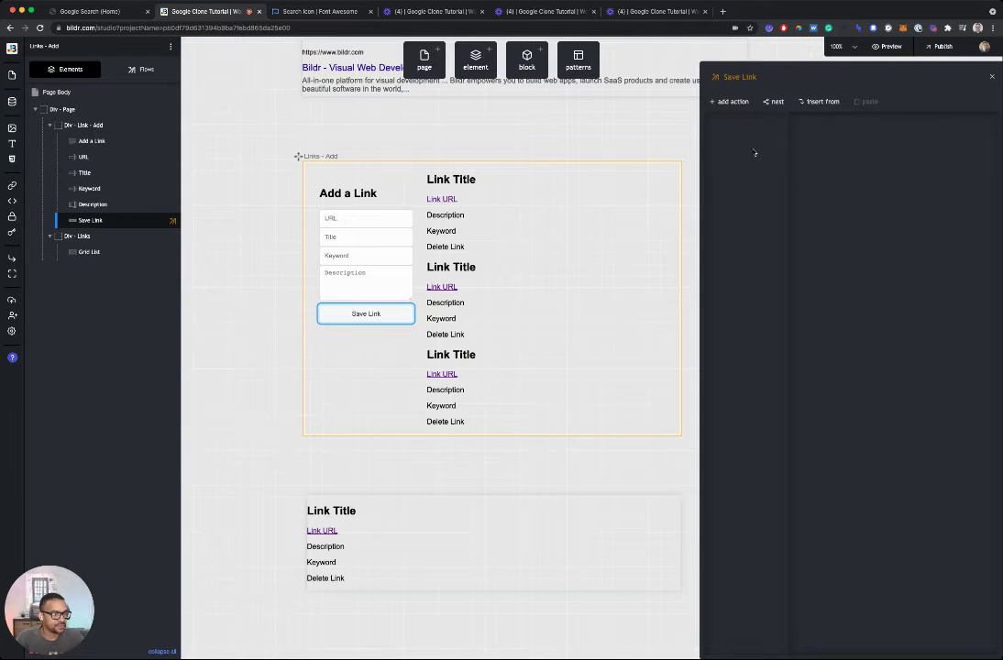
# - Add a "Data - create record" action to the Save Link flow and choose Links as its data collection
pyautogui.click(732, 101)
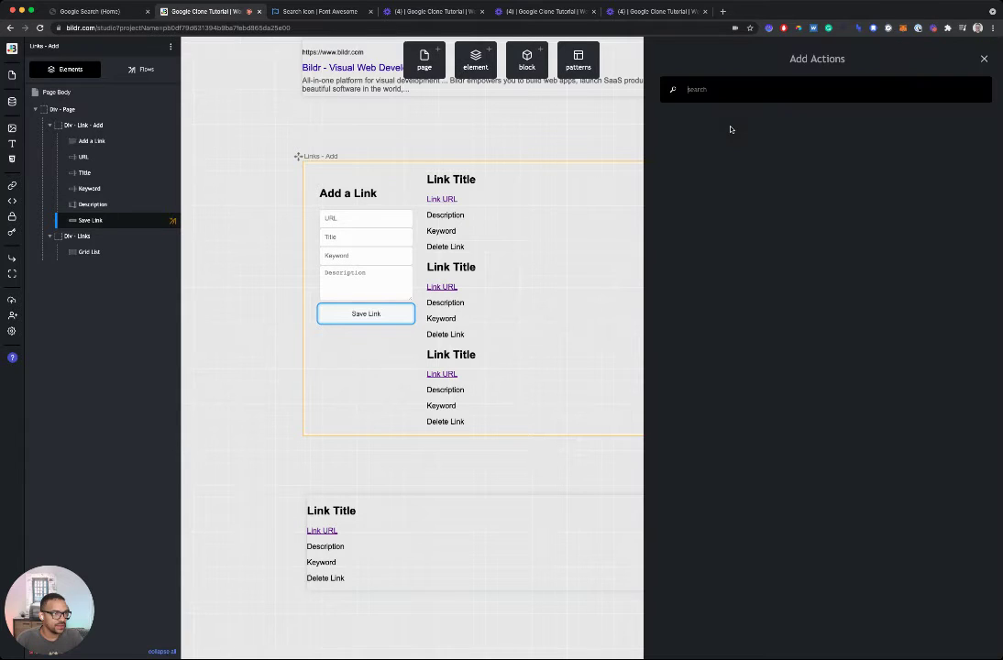
pyautogui.write('create')
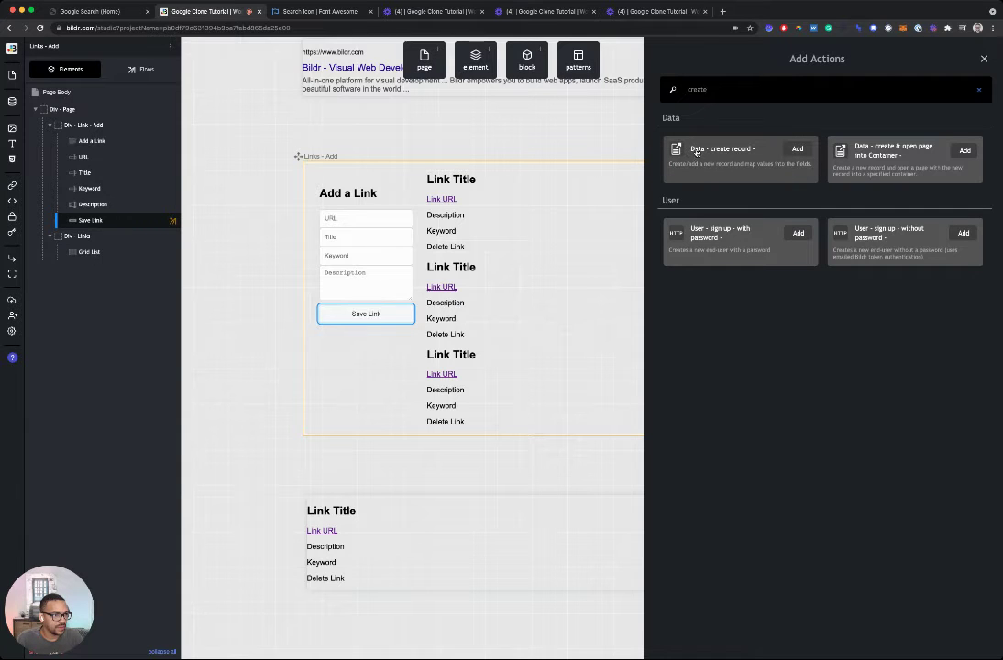
pyautogui.click(797, 150)
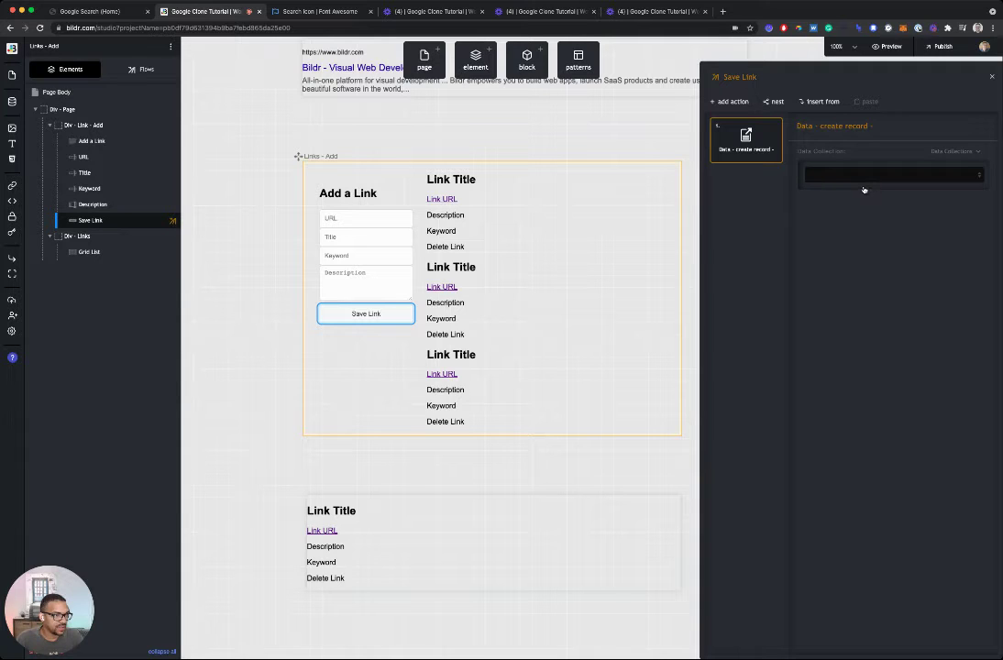
pyautogui.click(867, 187)
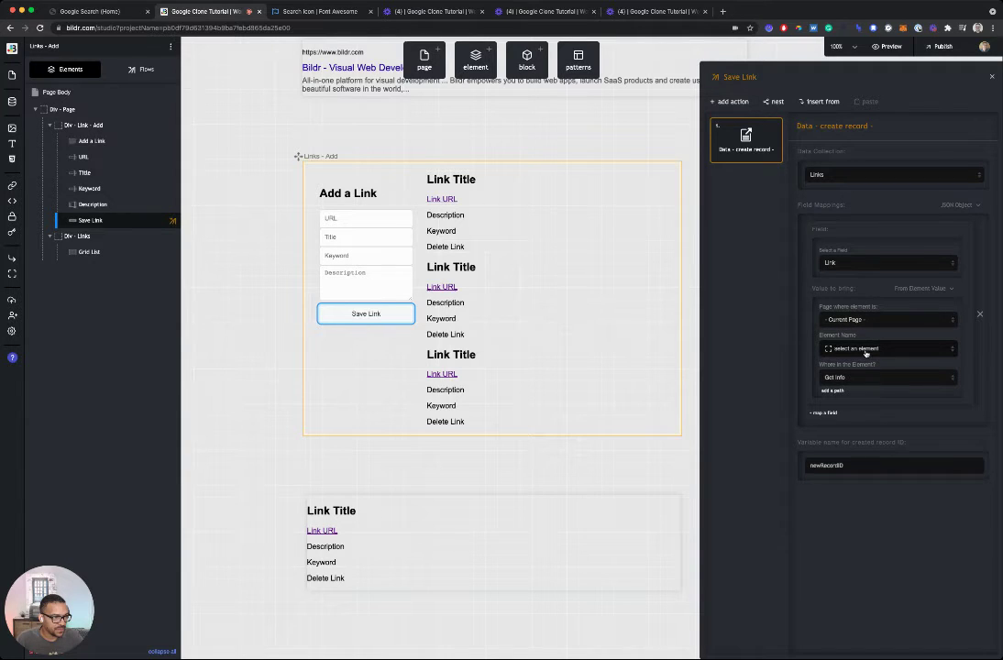
# - Map the record's Link field to the value of the URL input on the current page
pyautogui.click(866, 352)
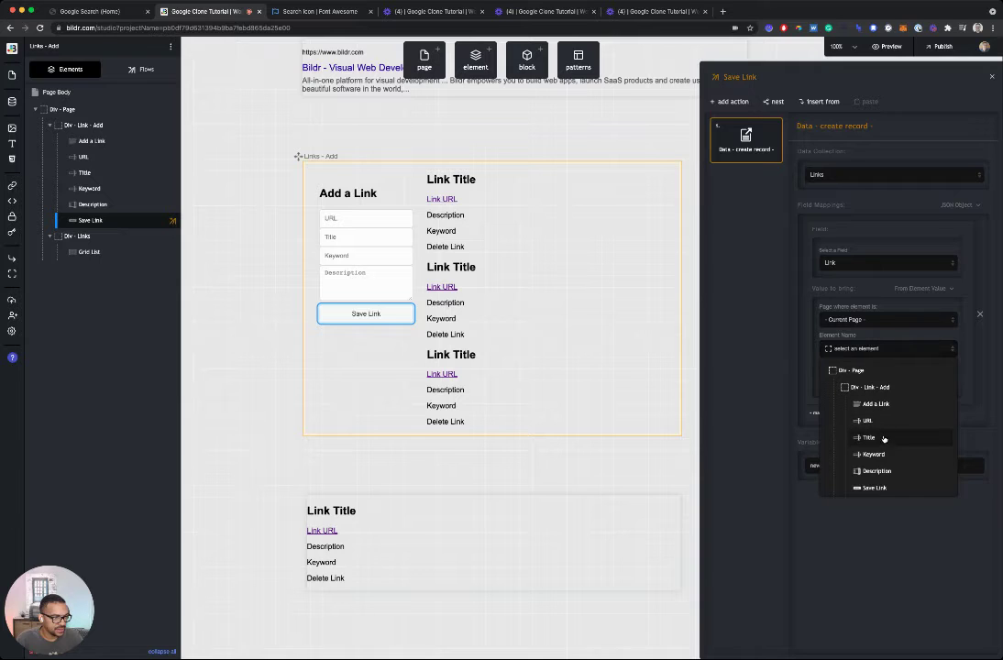
pyautogui.scroll(-1, 888, 462)
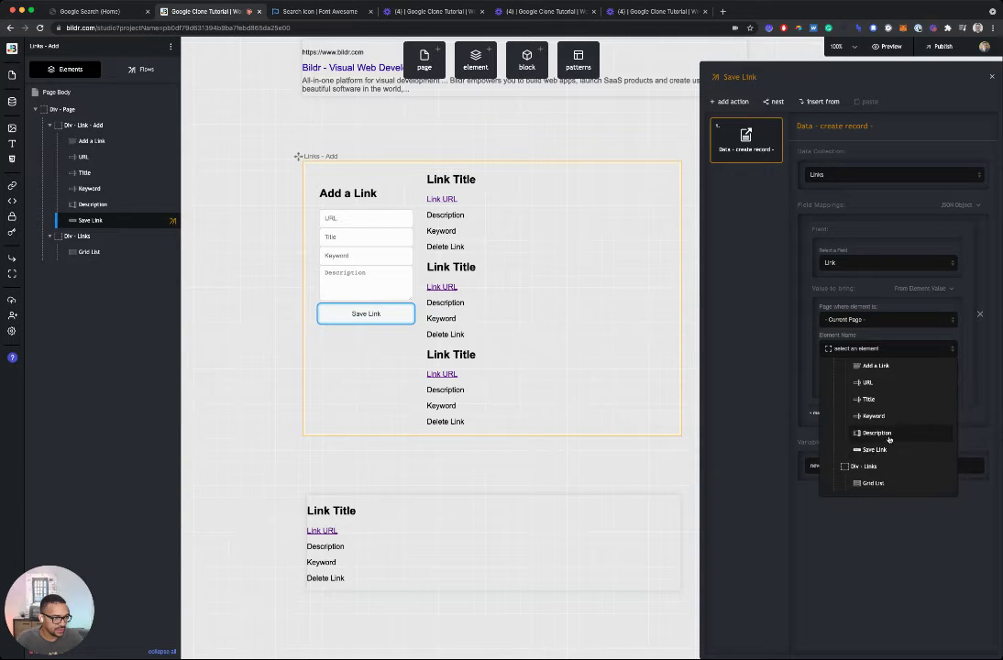
pyautogui.scroll(1, 887, 450)
pyautogui.click(873, 420)
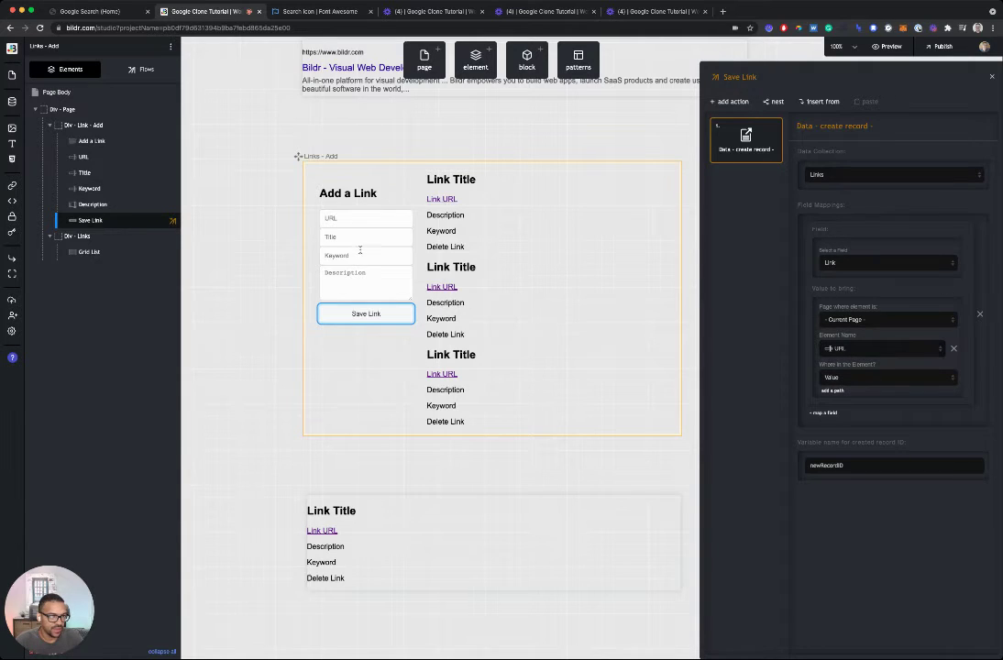
# - Add a second field mapping that fills the record's Title field with the Title input's value
pyautogui.click(824, 413)
pyautogui.scroll(-1, 873, 418)
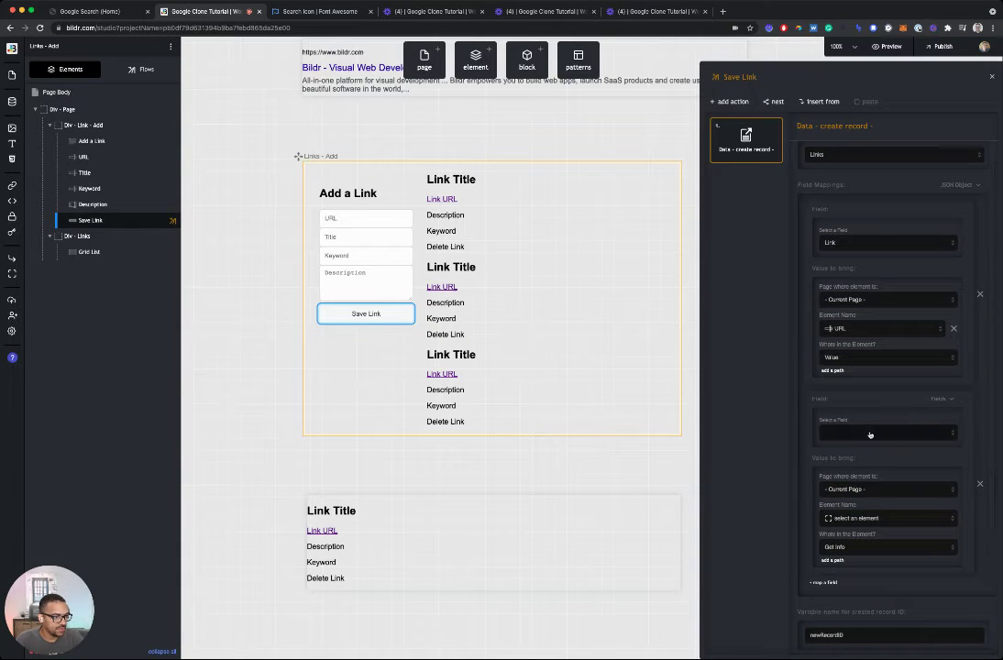
pyautogui.click(857, 520)
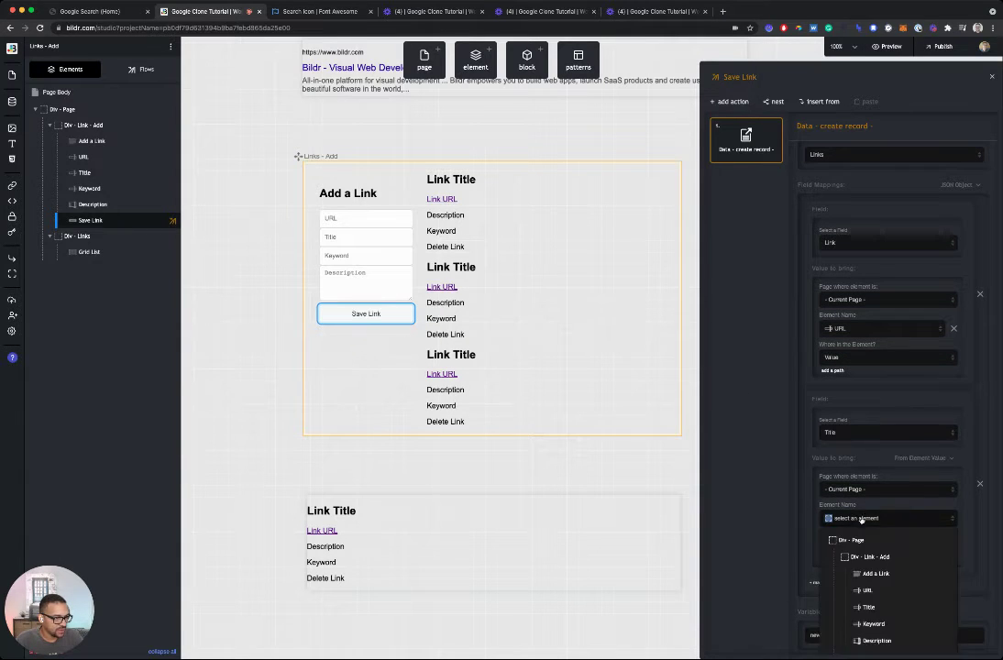
pyautogui.click(869, 574)
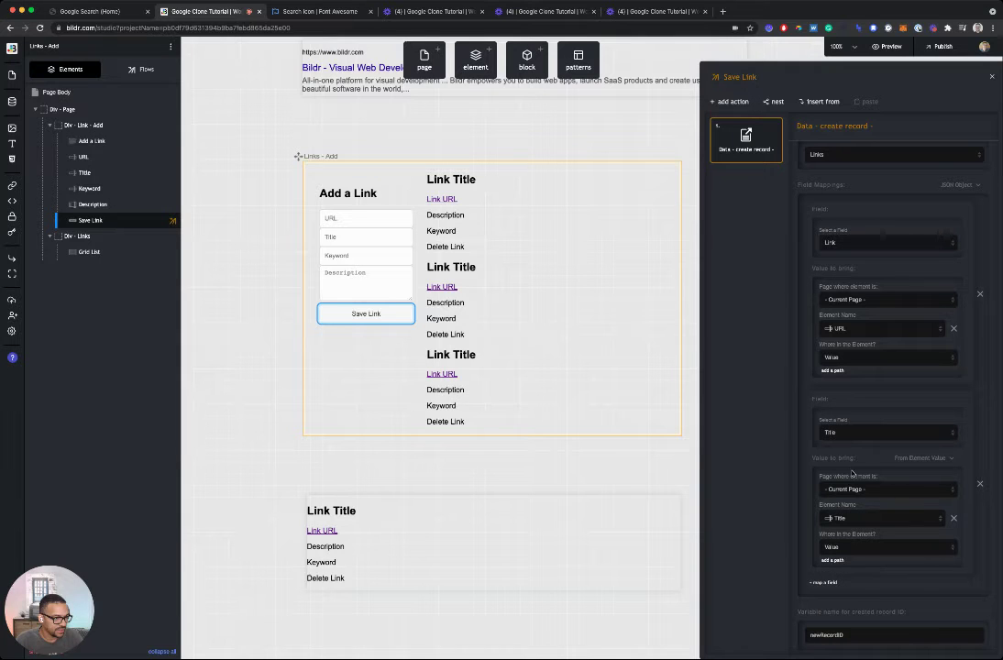
# - Add a field mapping that fills the record's Description field with the Description input's value
pyautogui.click(823, 582)
pyautogui.scroll(-5, 858, 477)
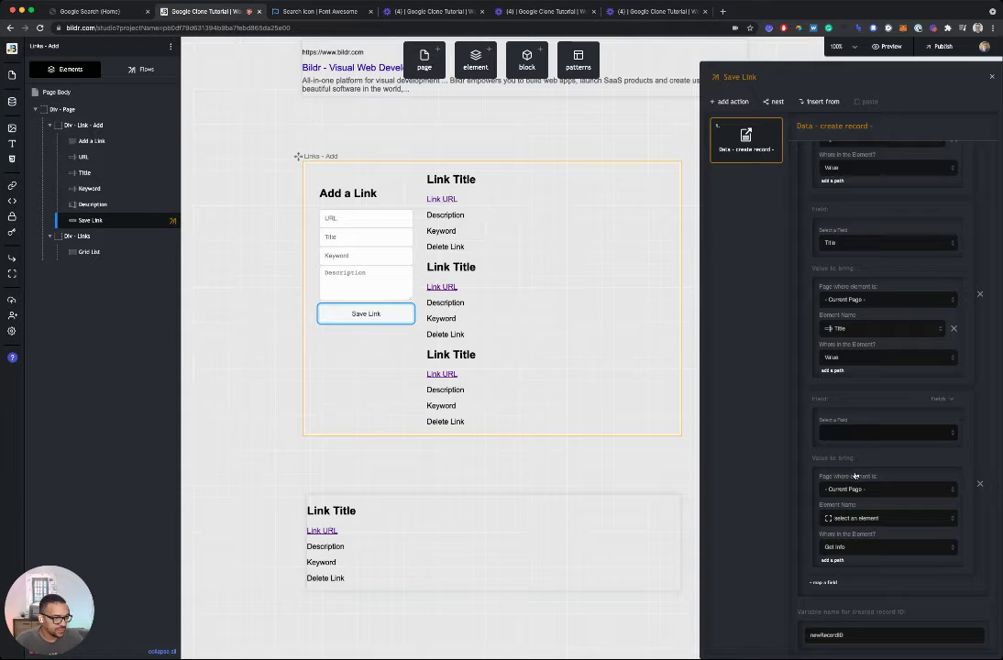
pyautogui.click(857, 481)
pyautogui.click(856, 520)
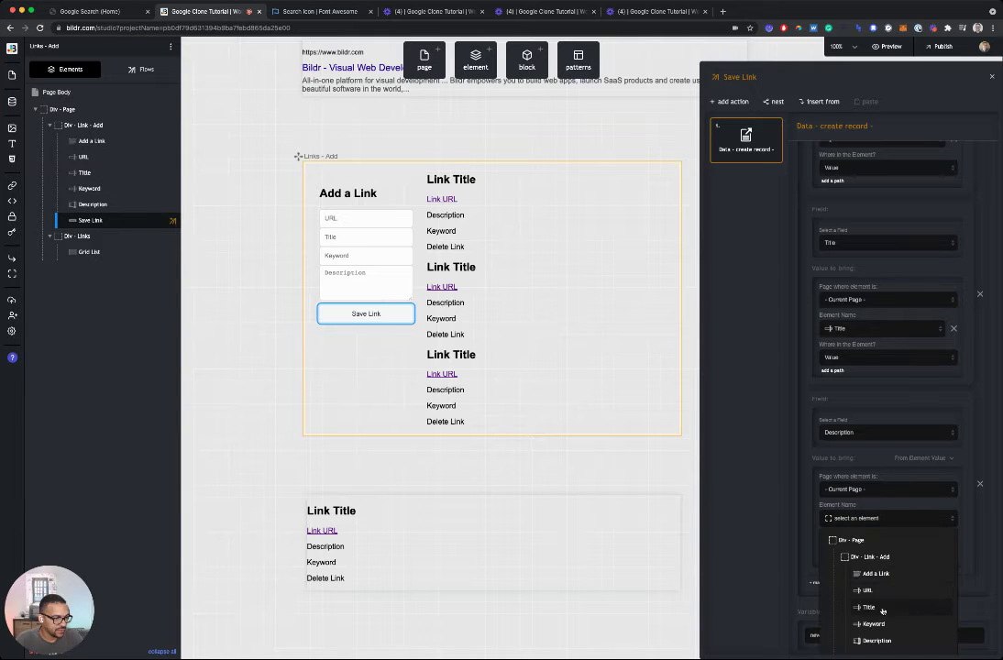
pyautogui.click(876, 640)
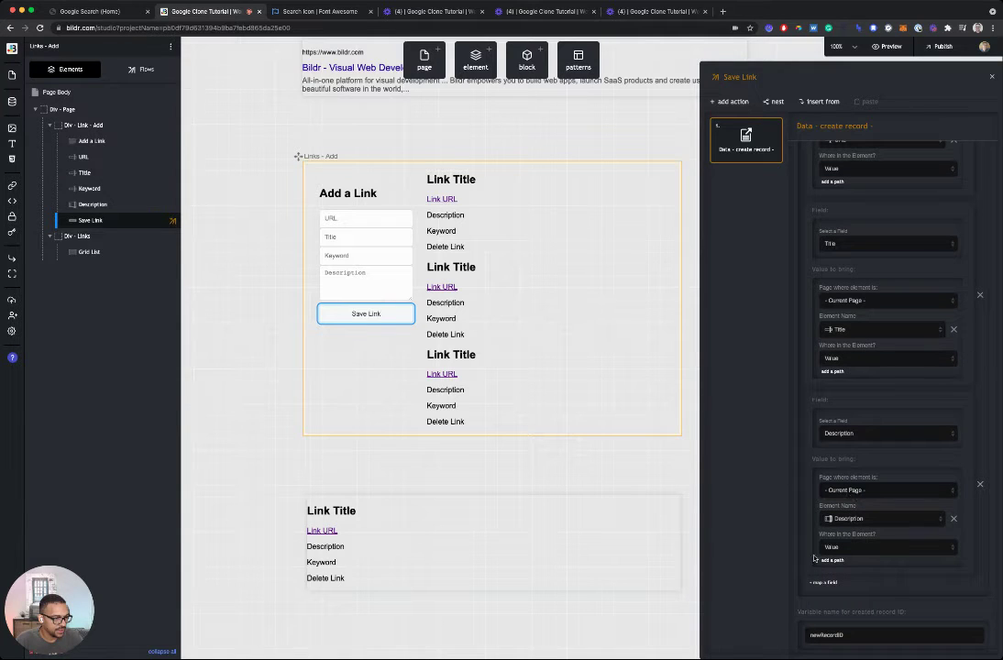
# - Add a fourth field mapping that fills the record's Keyword field with the Keyword input's value
pyautogui.click(825, 582)
pyautogui.scroll(-3, 845, 542)
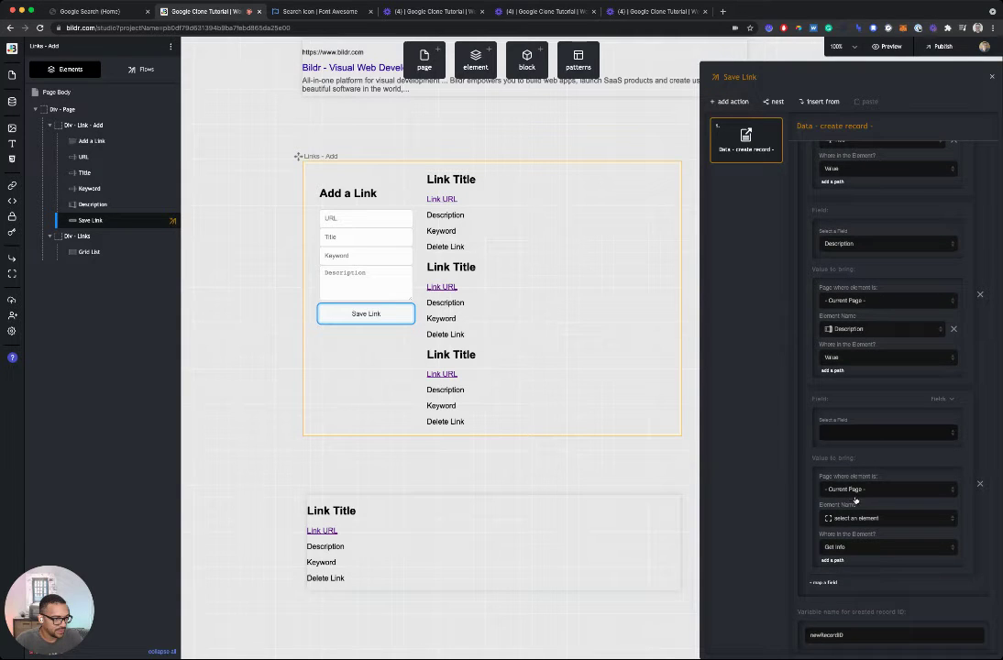
pyautogui.click(856, 501)
pyautogui.click(862, 519)
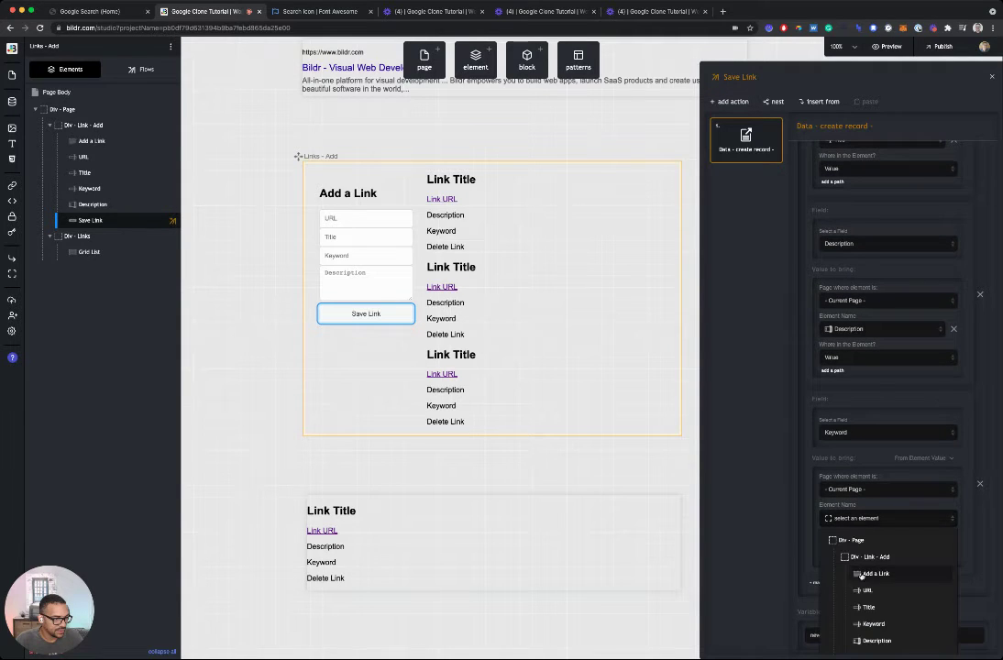
pyautogui.click(873, 624)
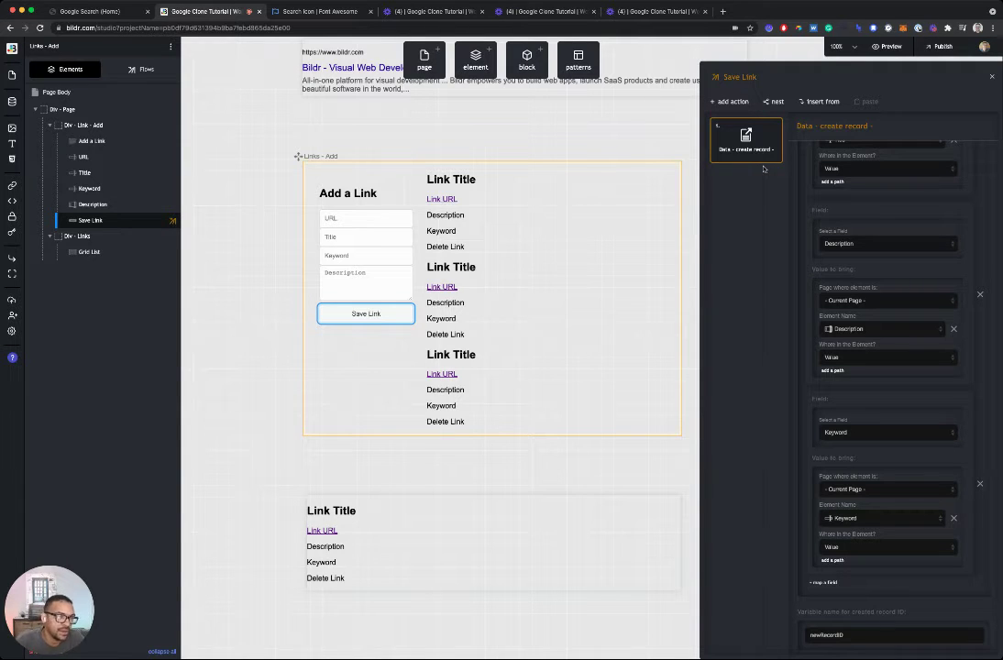
# - Add an "Element - set value -" action to the Save Link flow that targets the URL input with an empty value
pyautogui.click(731, 102)
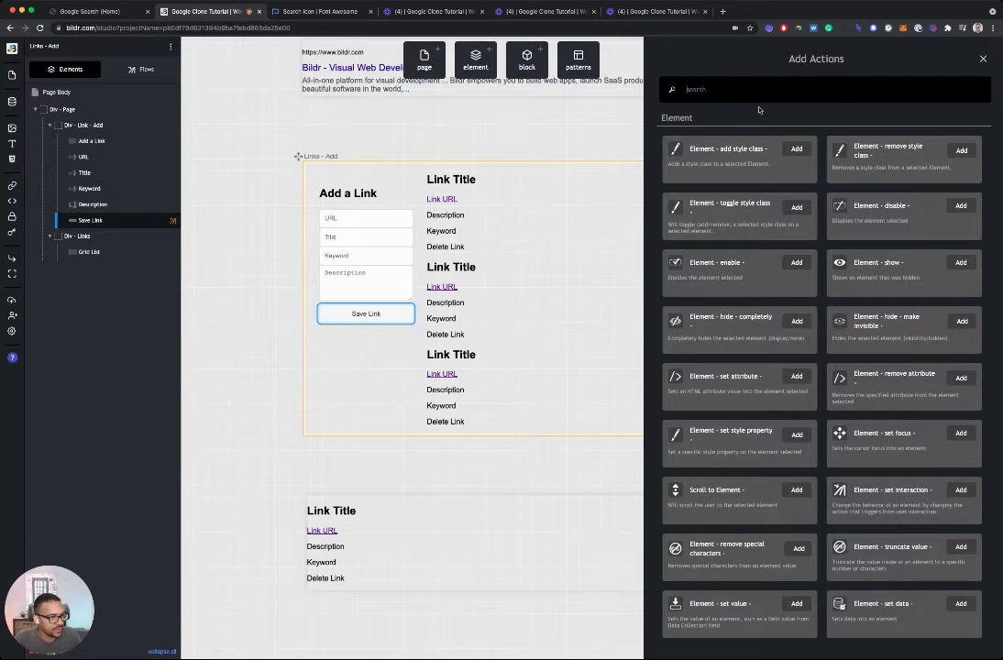
pyautogui.write('set value')
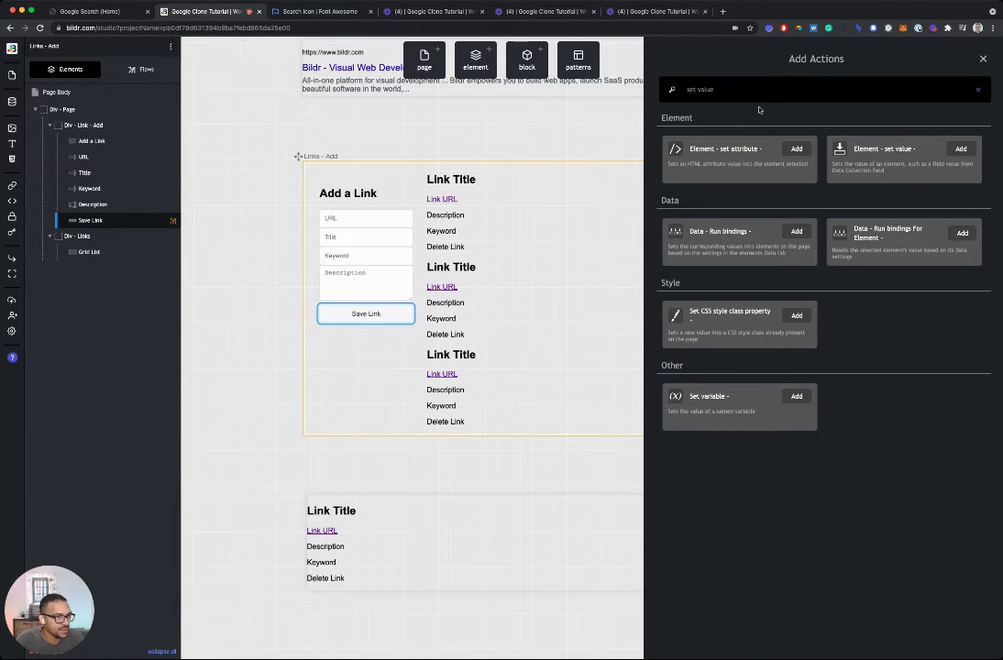
pyautogui.click(960, 148)
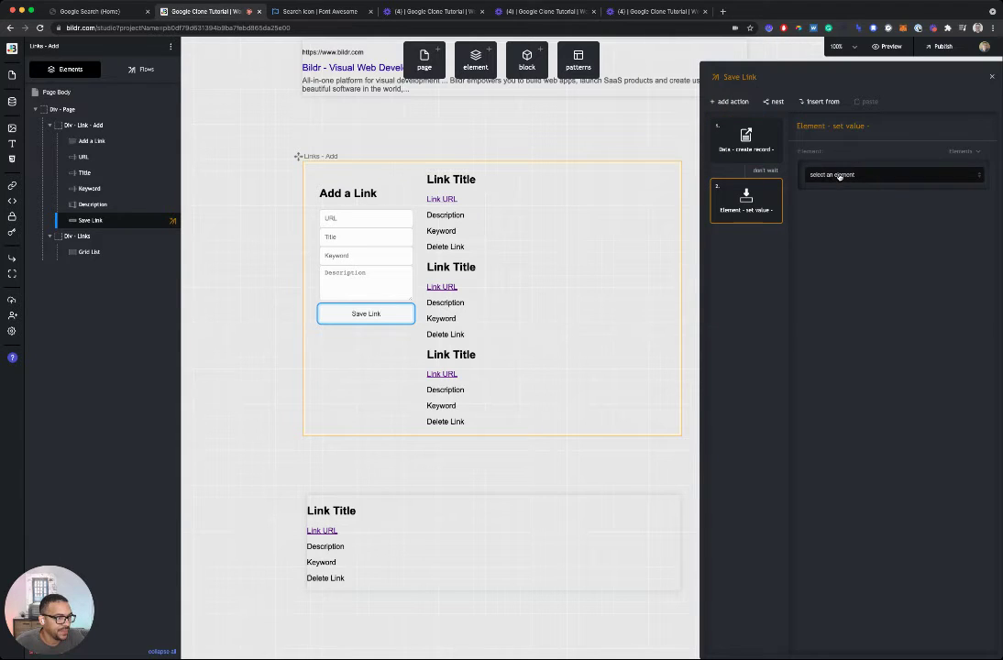
pyautogui.click(838, 175)
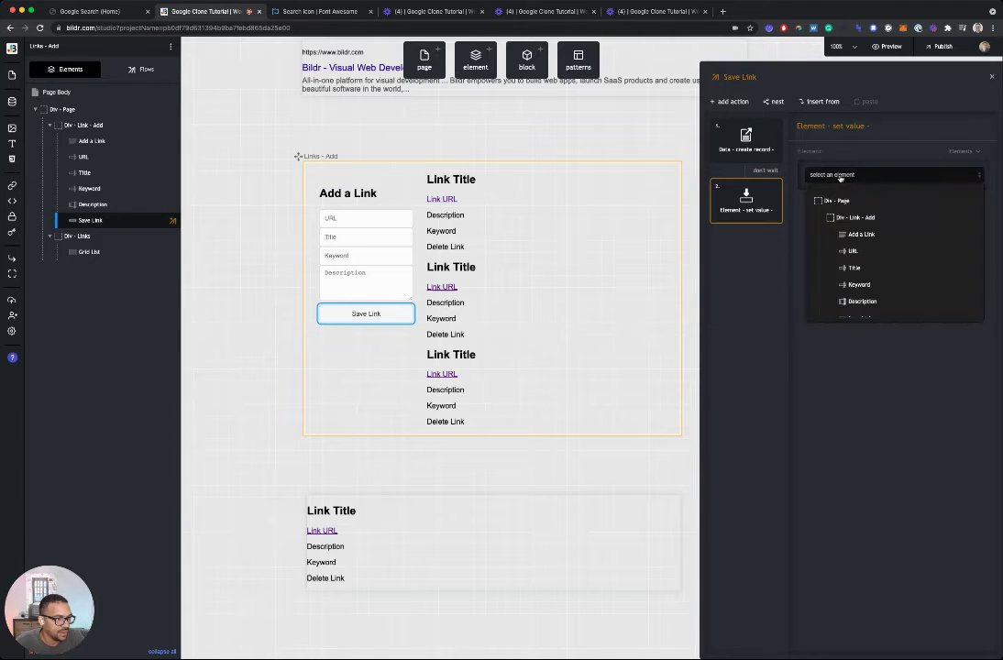
pyautogui.click(866, 253)
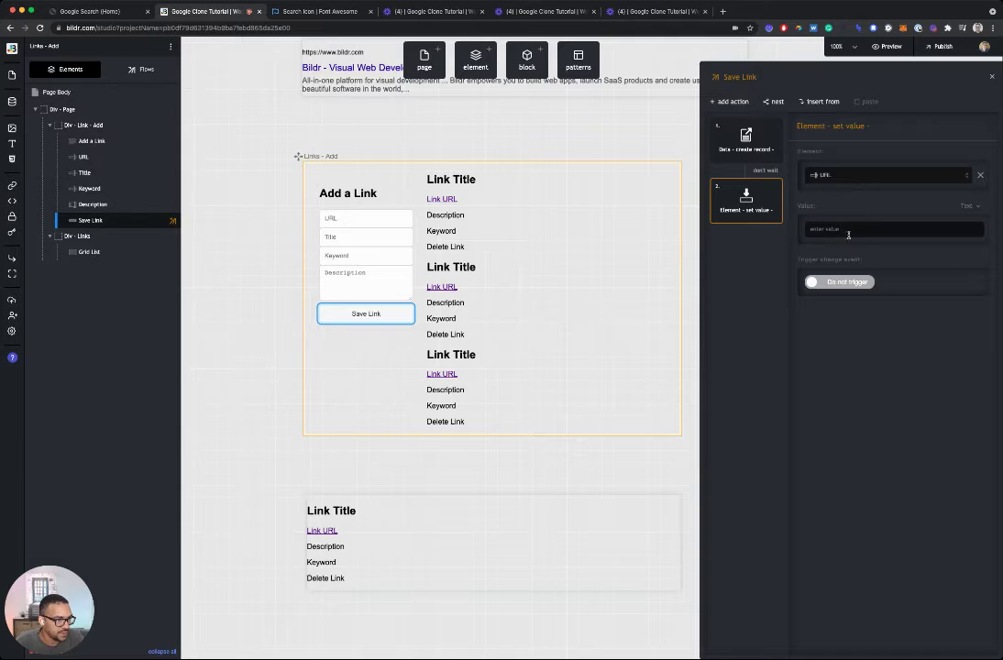
# - Copy the set value action and paste three duplicates of it into the Save Link flow
pyautogui.click(773, 187)
pyautogui.click(741, 223)
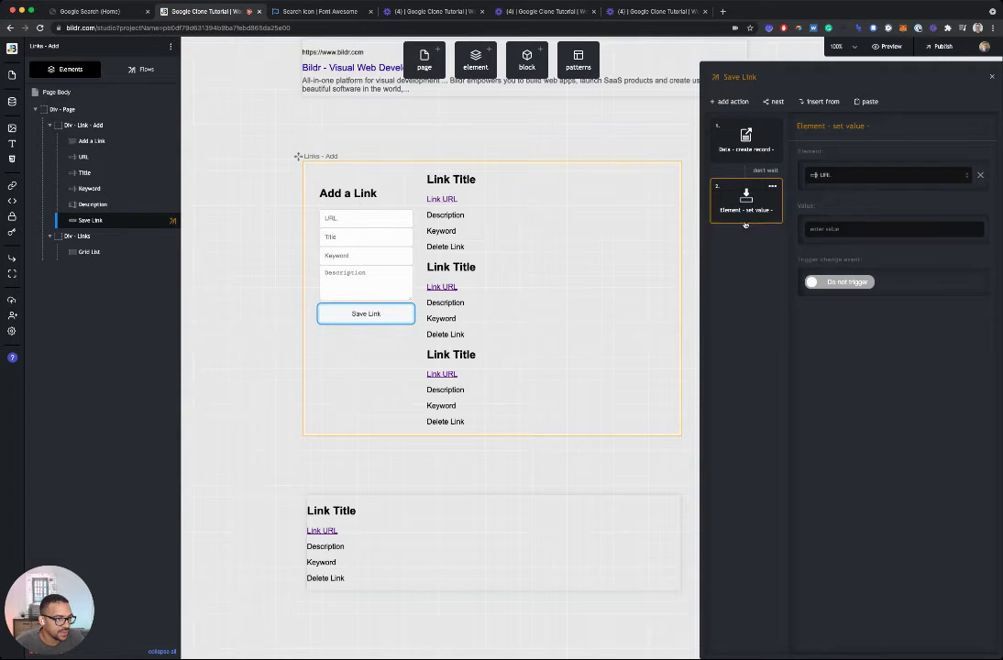
pyautogui.click(775, 190)
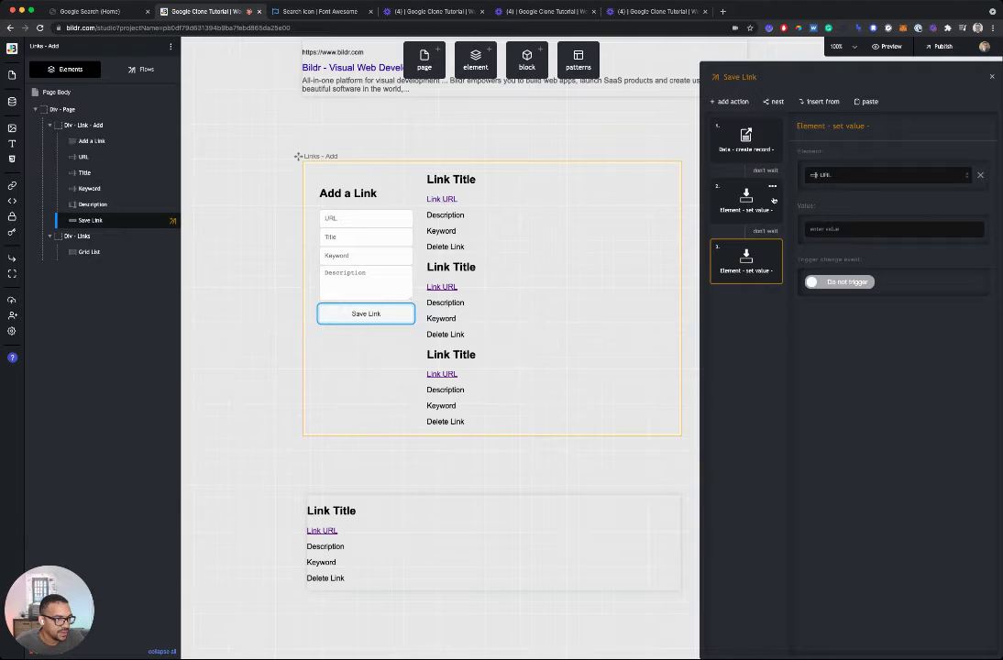
pyautogui.click(754, 223)
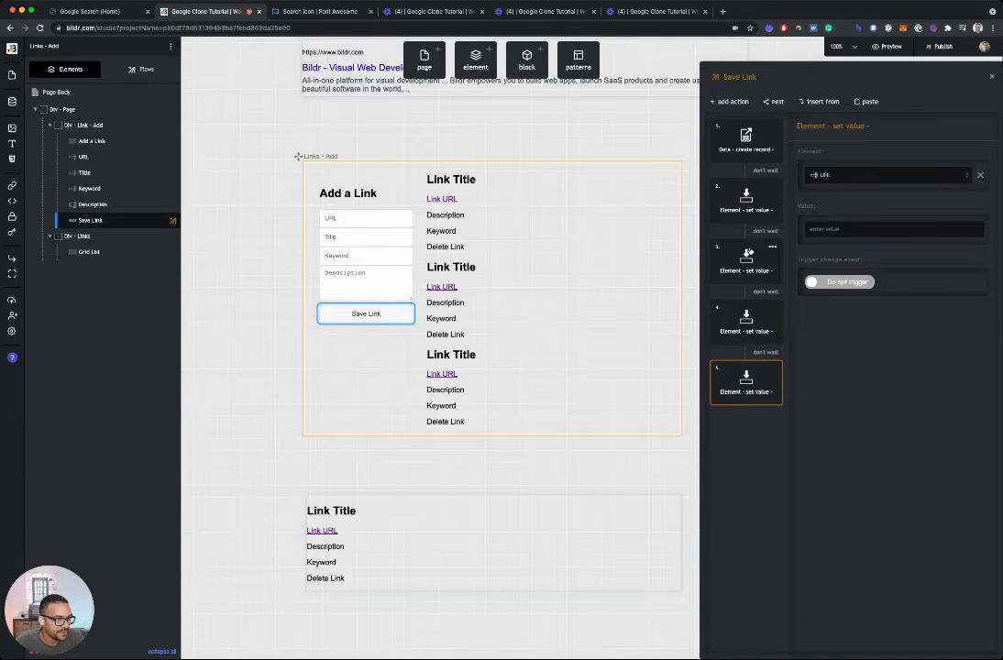
# - Retarget the three duplicated set value actions to the Title, Keyword and Description inputs respectively
pyautogui.click(746, 262)
pyautogui.click(841, 176)
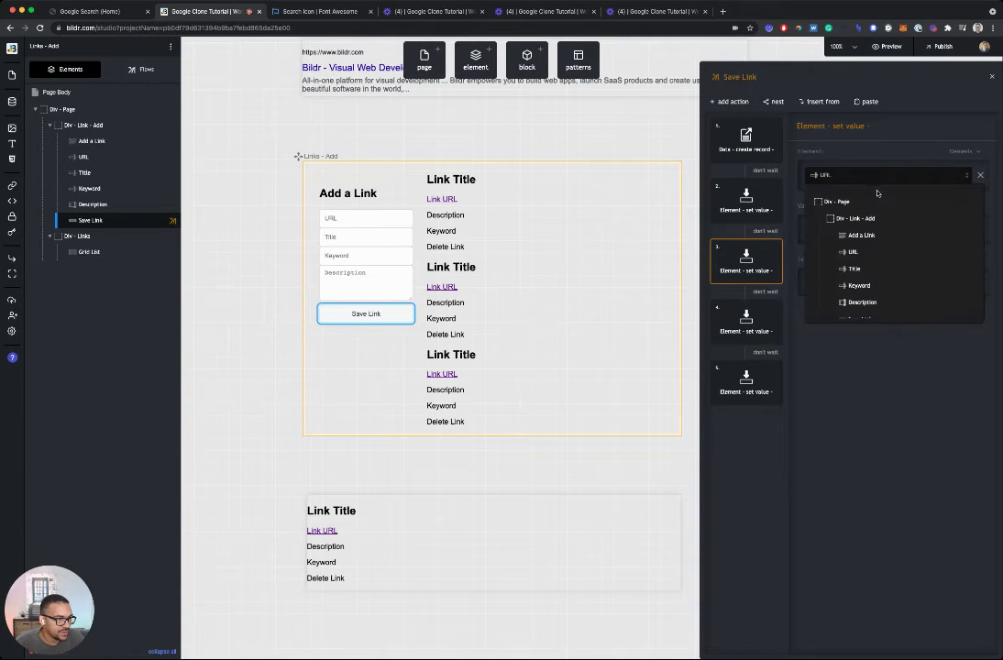
pyautogui.click(862, 269)
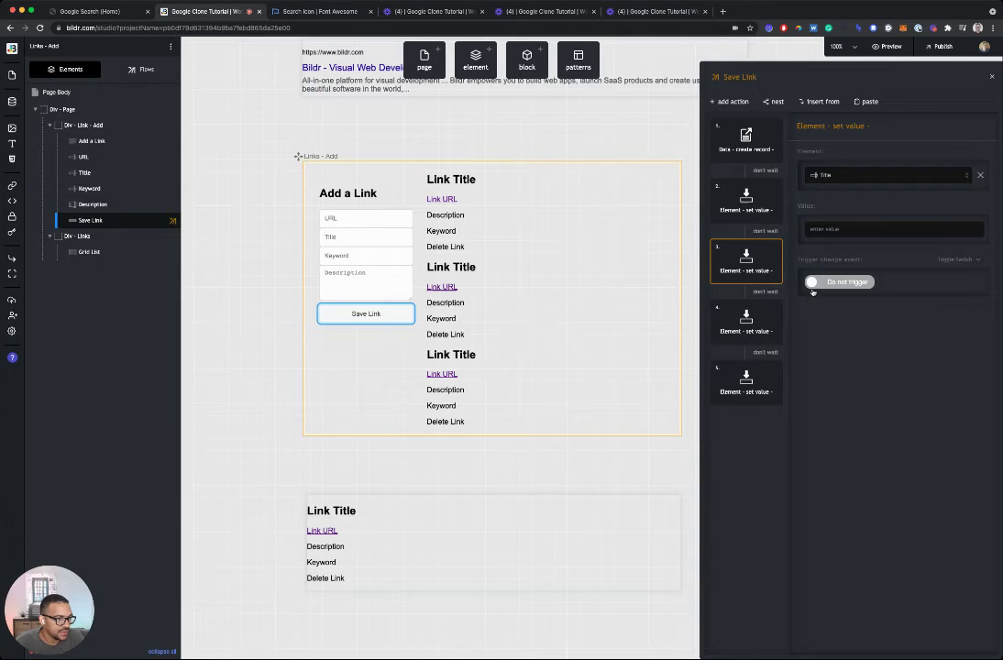
pyautogui.click(747, 320)
pyautogui.click(830, 175)
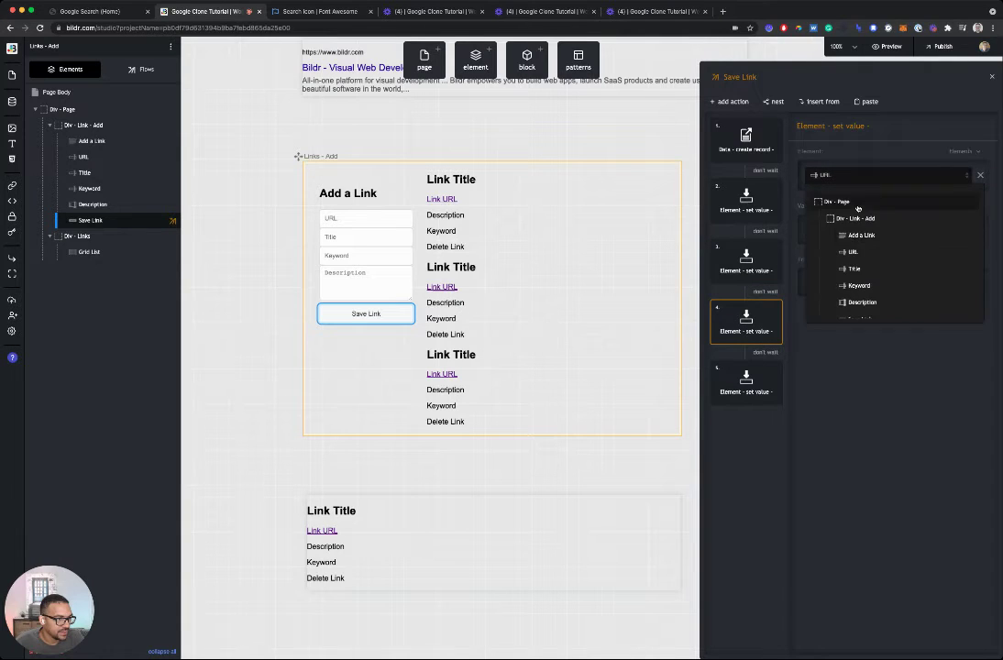
pyautogui.click(859, 285)
pyautogui.click(747, 381)
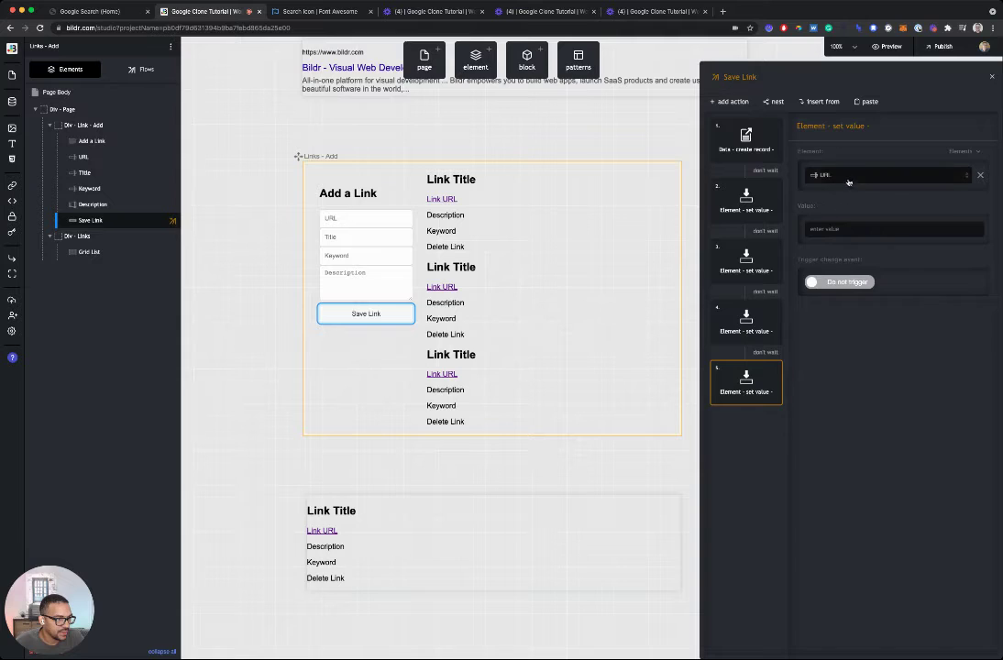
pyautogui.click(841, 175)
pyautogui.click(858, 301)
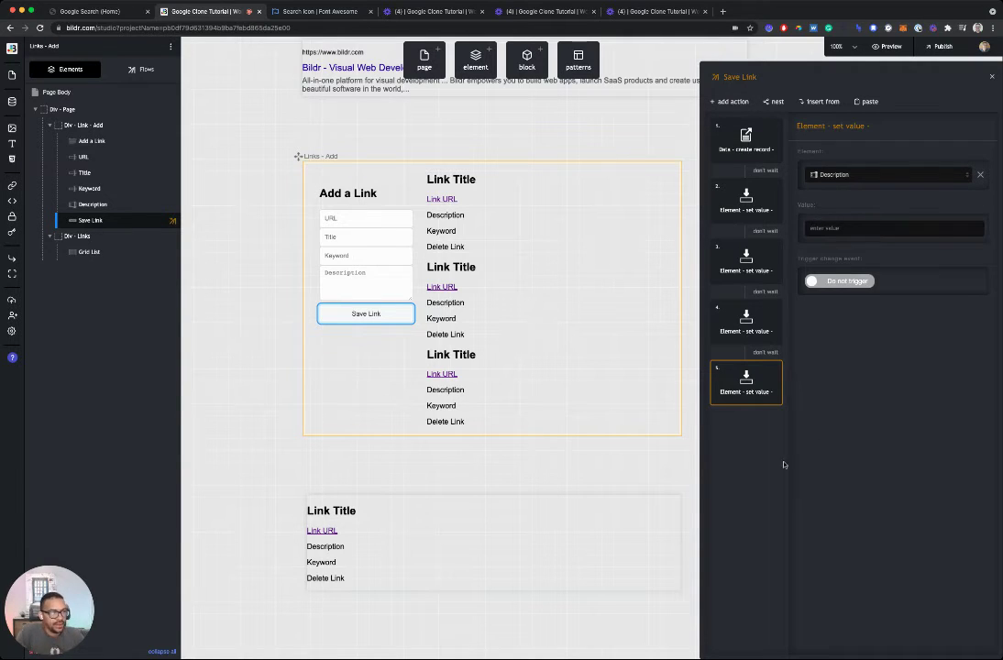
# - Bind the Grid List on the Links - Add page to the Links data collection as a collection list
pyautogui.click(449, 276)
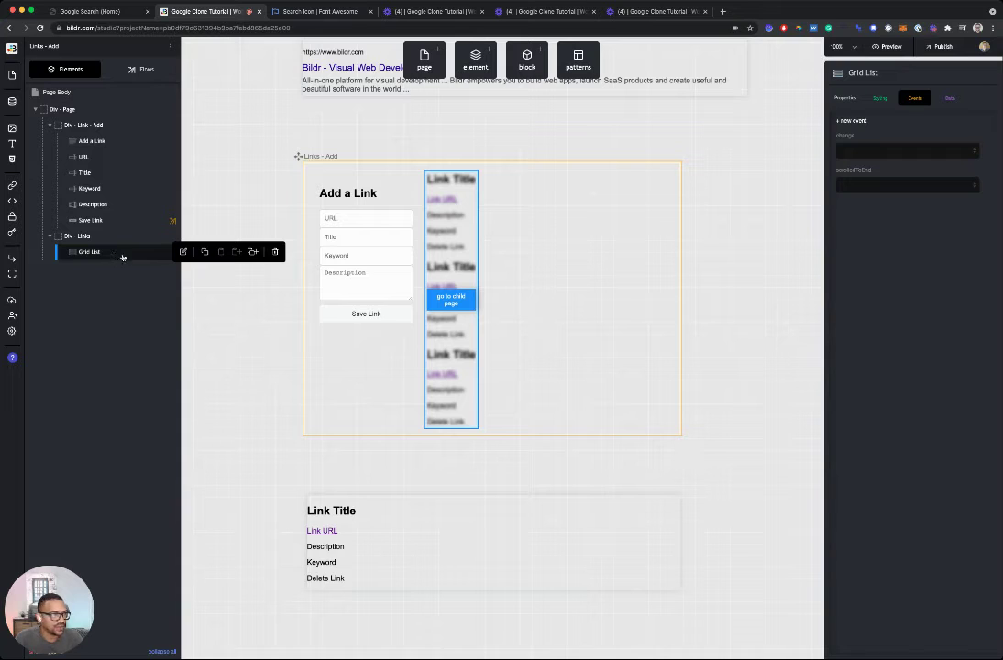
pyautogui.click(950, 98)
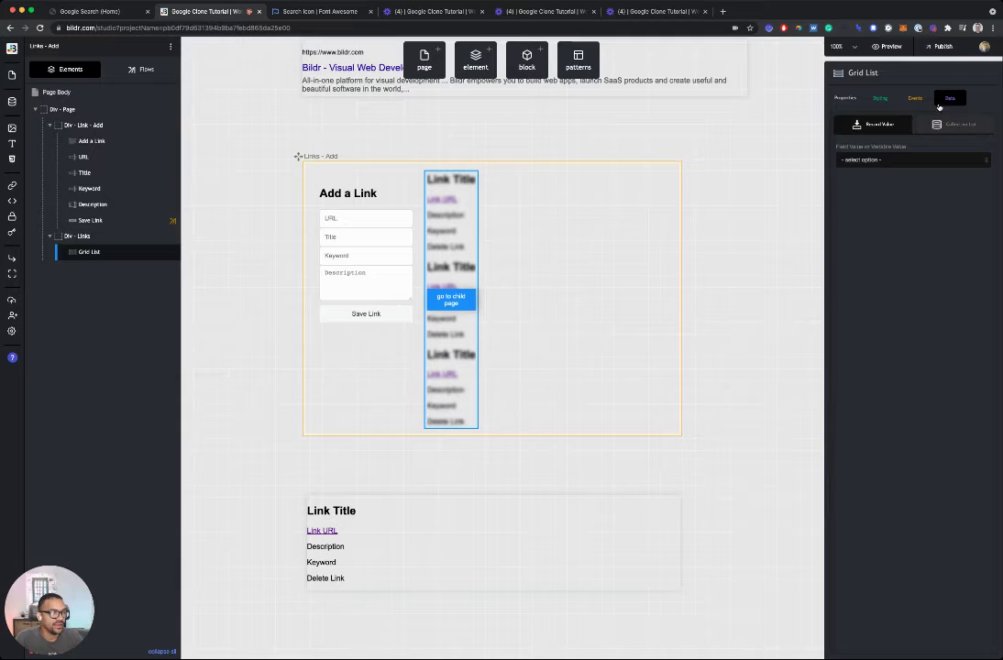
pyautogui.click(908, 169)
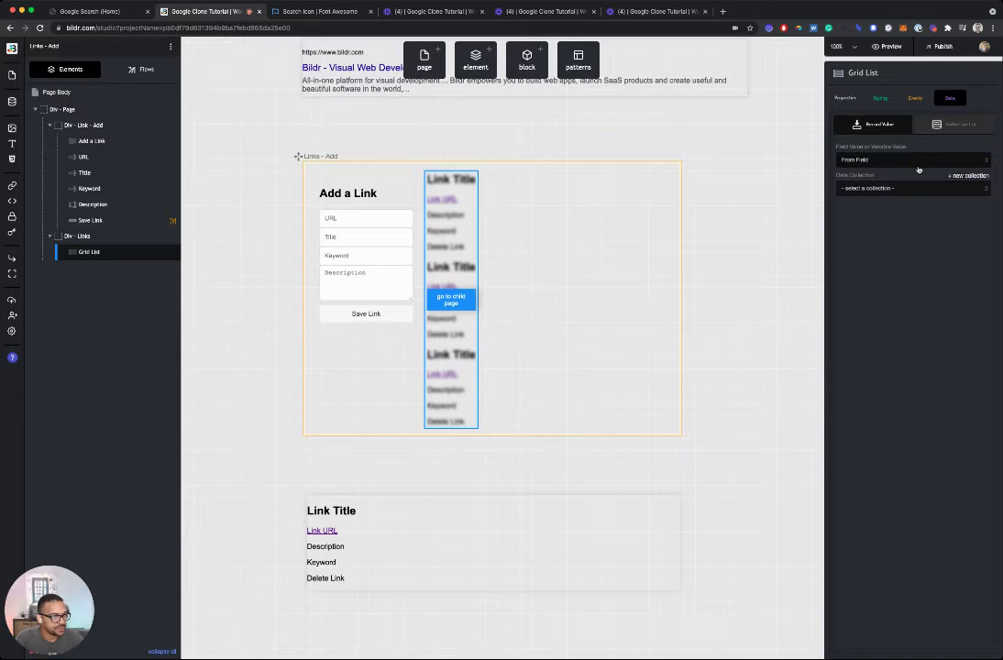
pyautogui.click(884, 212)
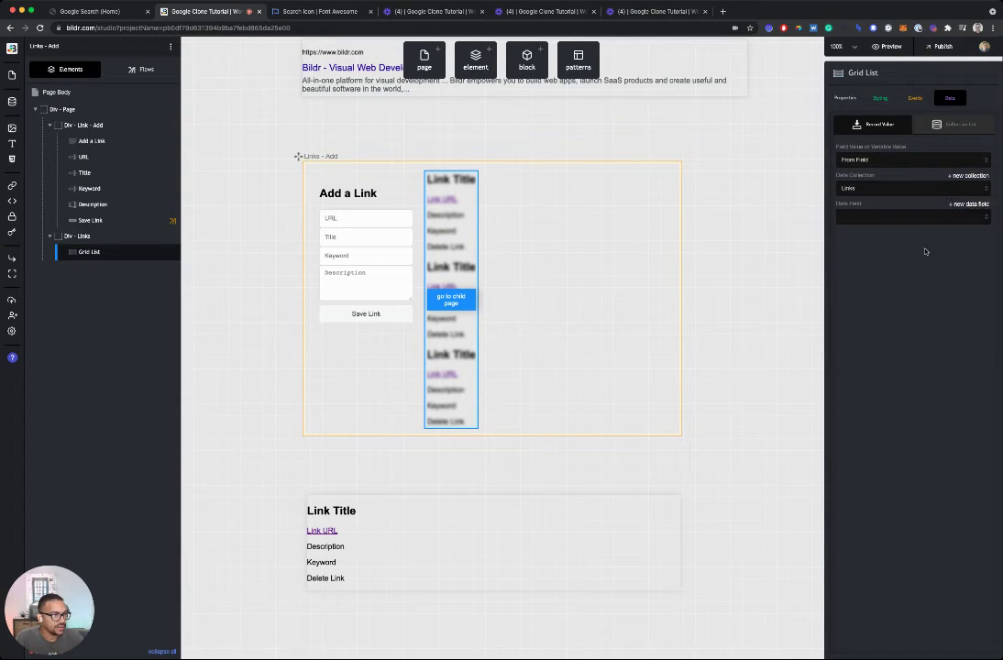
pyautogui.click(954, 123)
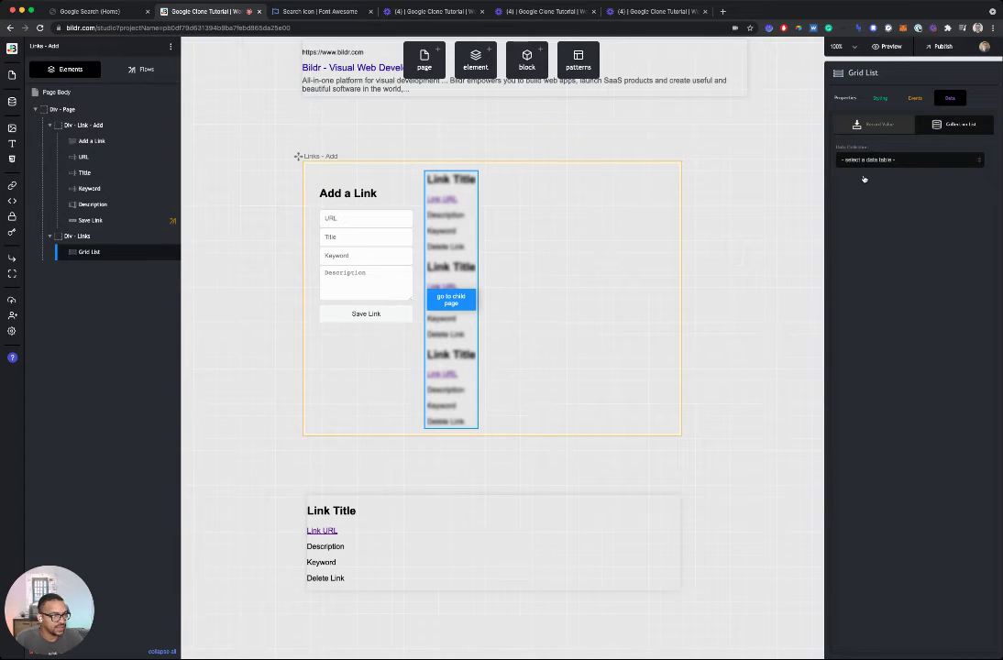
pyautogui.click(896, 180)
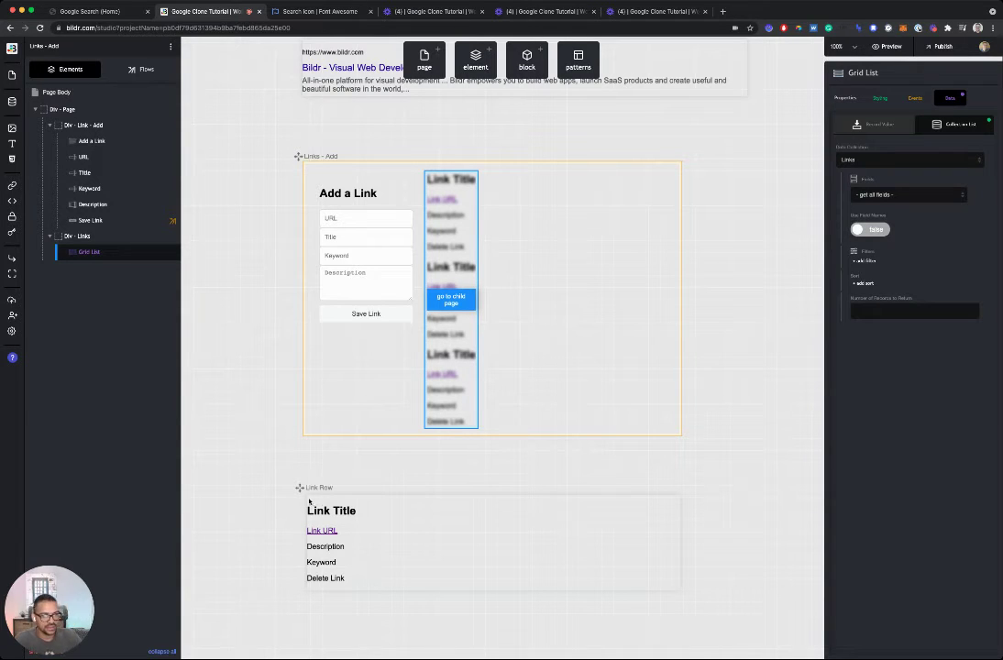
# - Bind the Link Title element on the Link Row page to the Link field of the Links collection
pyautogui.click(409, 512)
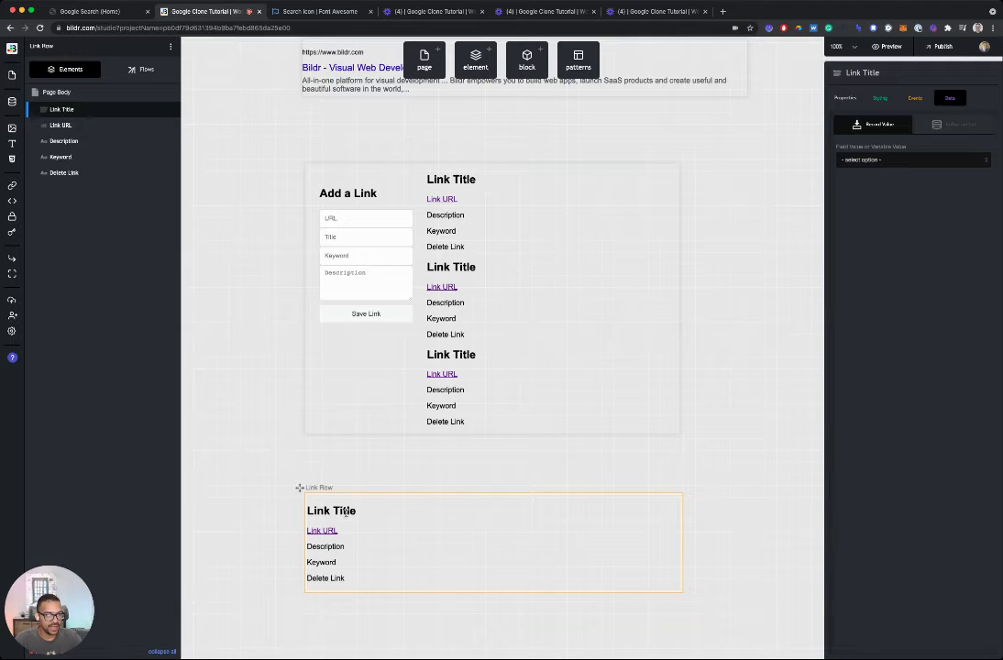
pyautogui.click(96, 127)
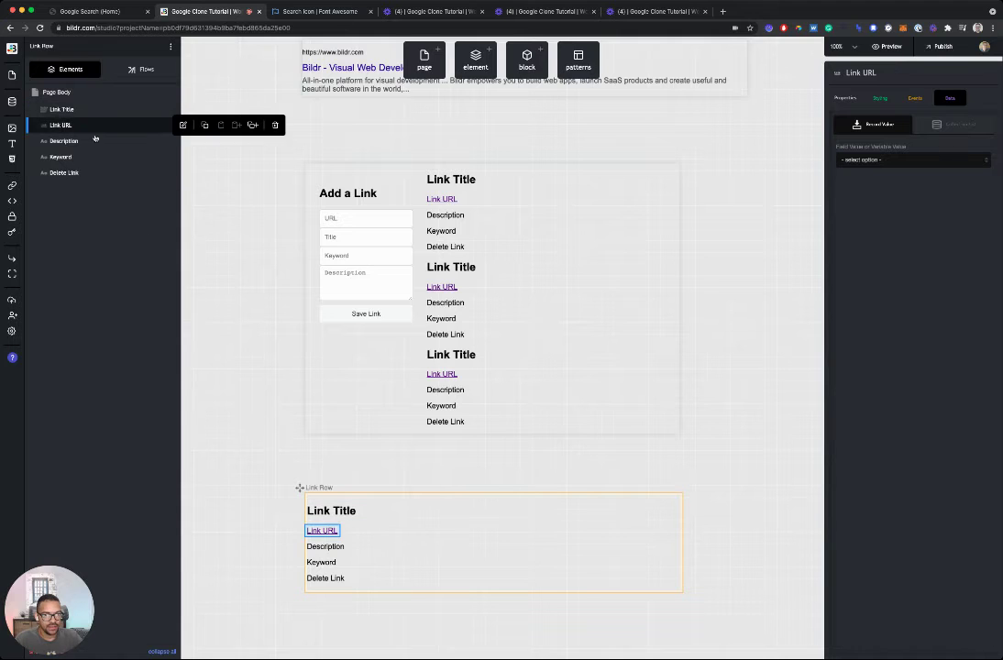
pyautogui.press('Down')
pyautogui.press('Down')
pyautogui.press('Down')
pyautogui.click(92, 109)
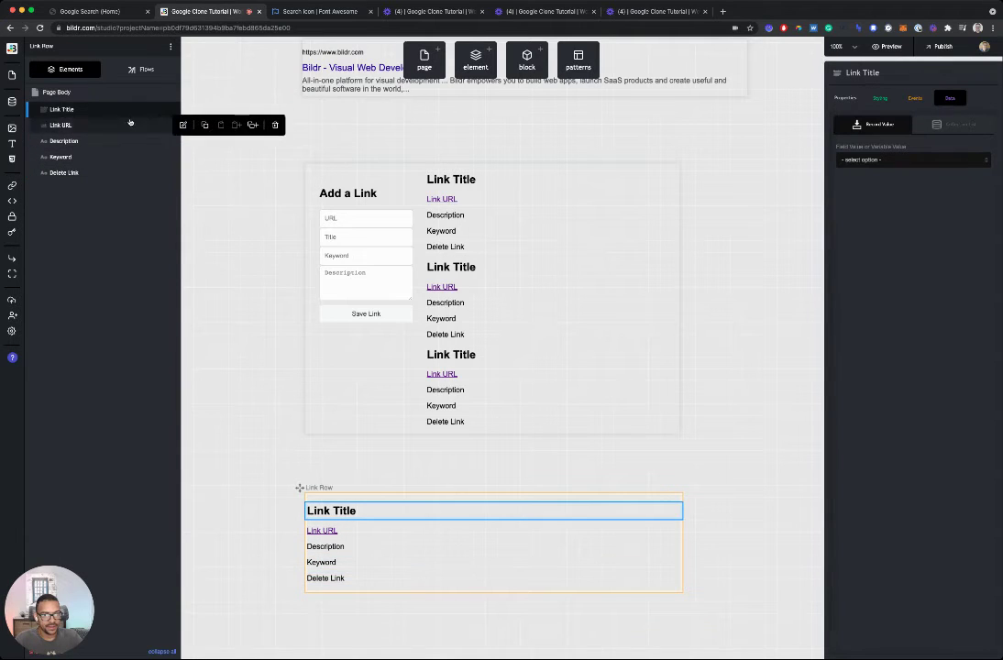
pyautogui.click(869, 163)
pyautogui.click(869, 174)
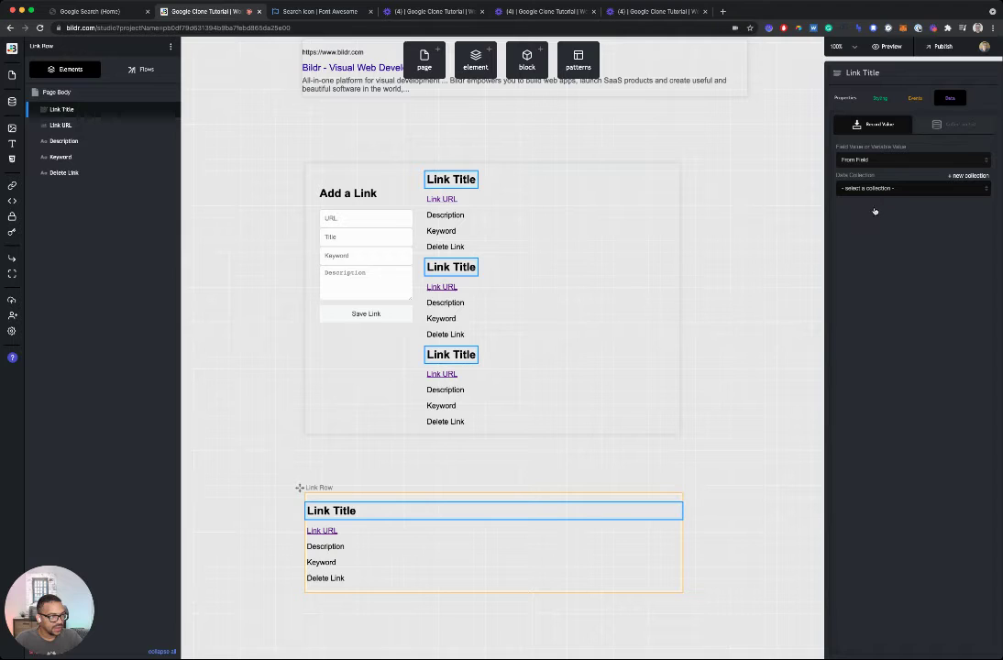
pyautogui.click(874, 188)
pyautogui.click(875, 203)
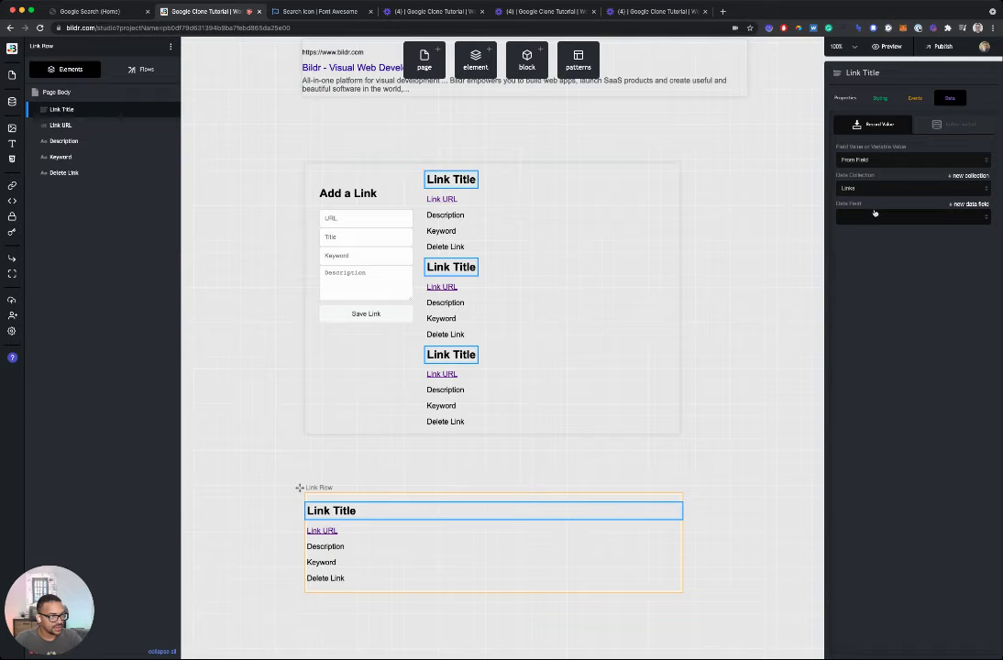
pyautogui.click(871, 295)
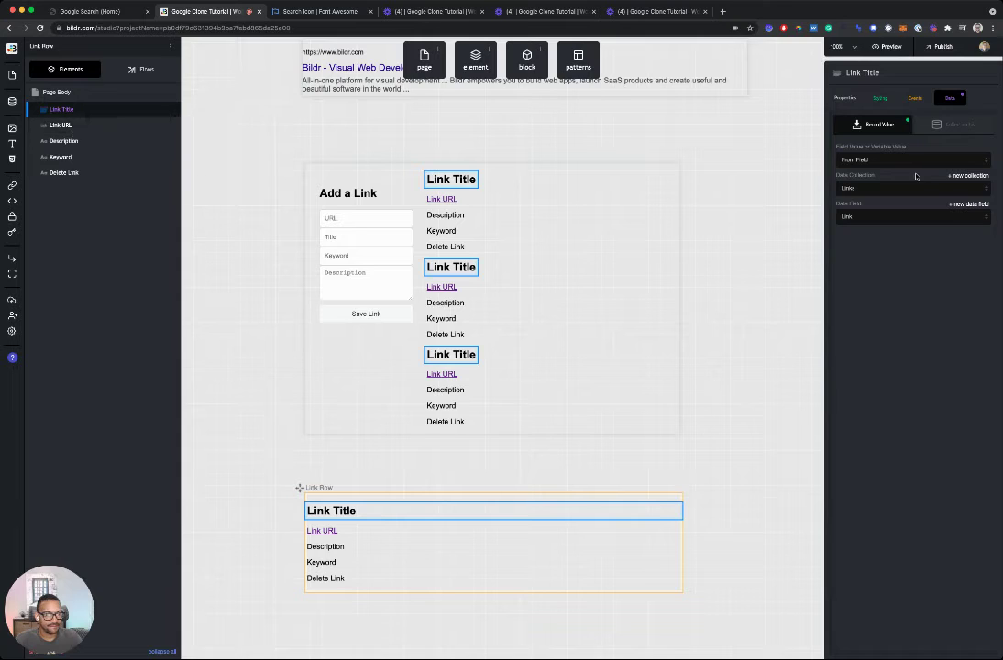
pyautogui.click(907, 218)
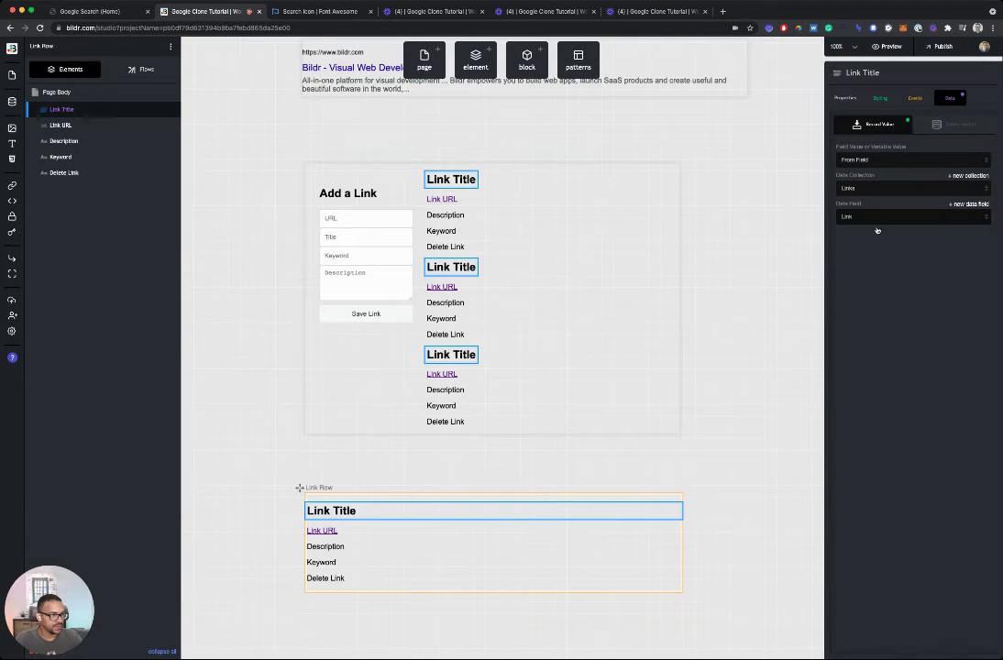
# - Bind the Link URL element on the Link Row page to its matching field of the Links collection
pyautogui.click(64, 125)
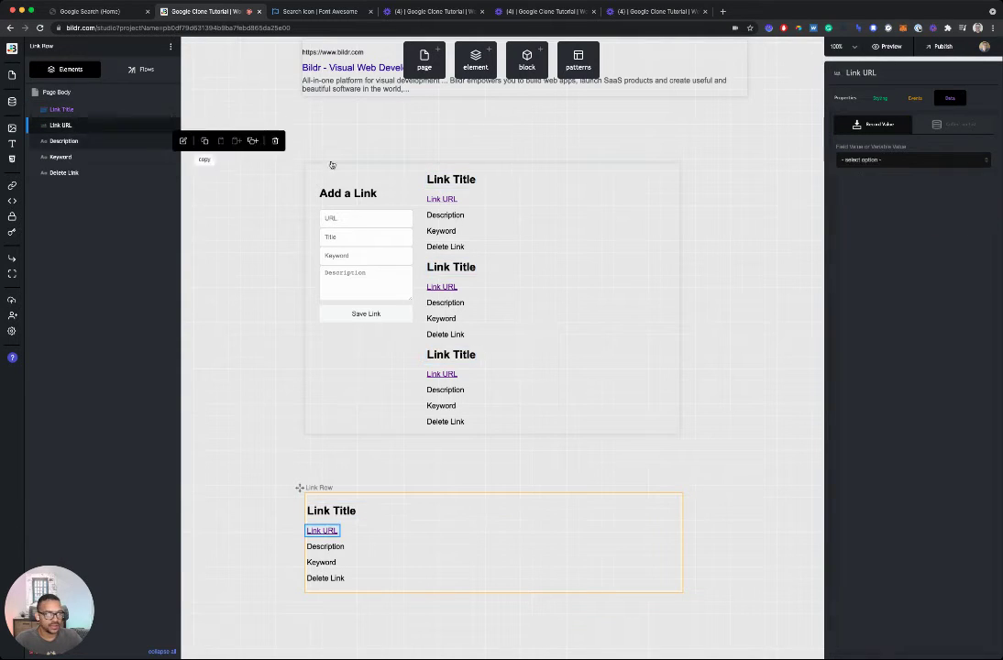
pyautogui.click(857, 173)
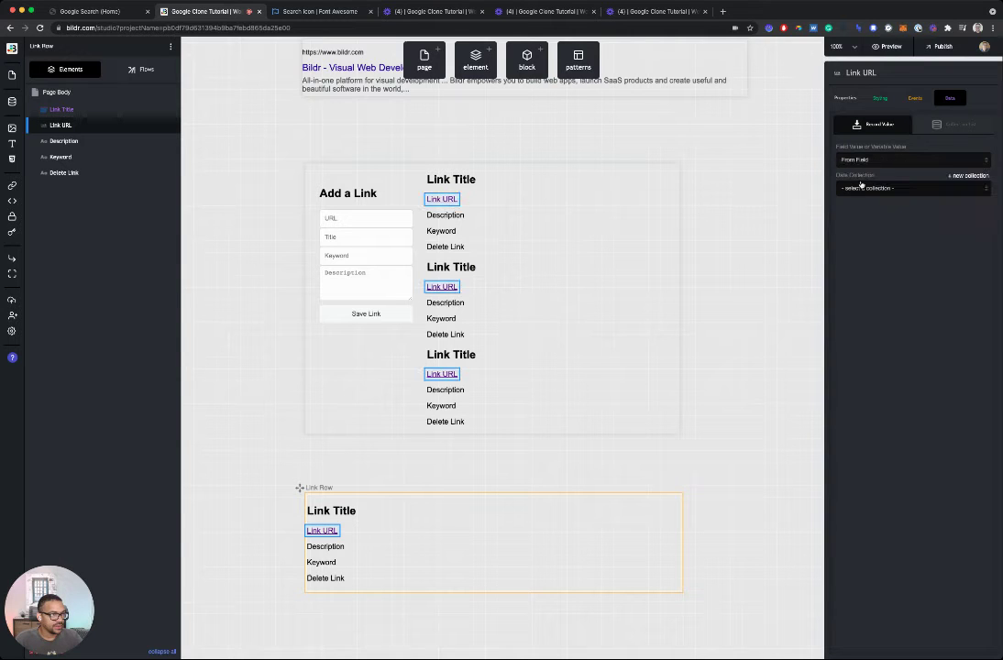
pyautogui.click(872, 188)
pyautogui.click(871, 202)
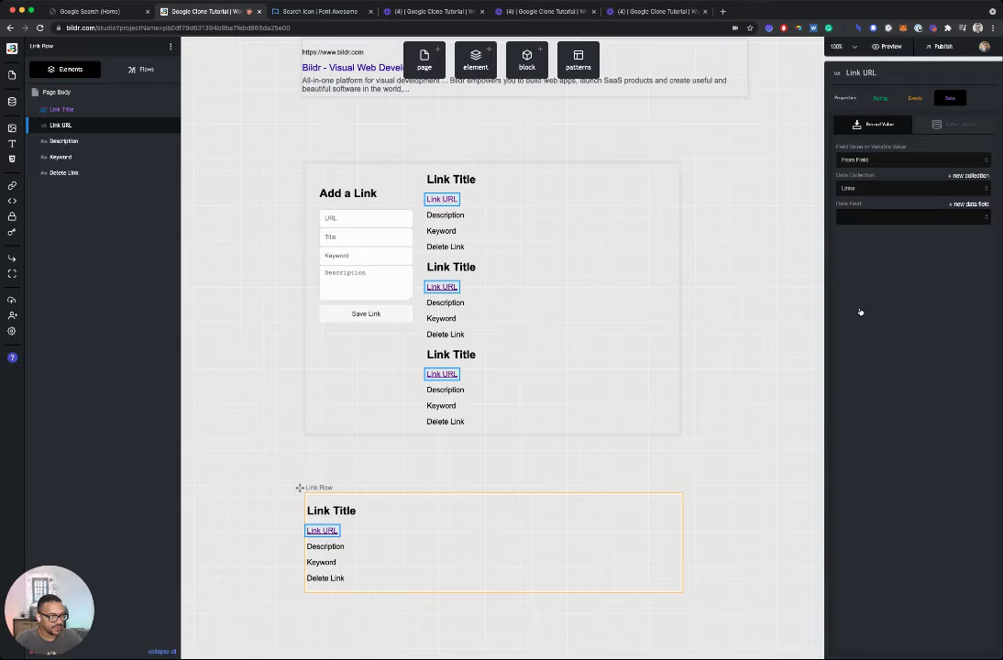
# - Bind the Description element on the Link Row page to its matching field of the Links collection
pyautogui.click(65, 140)
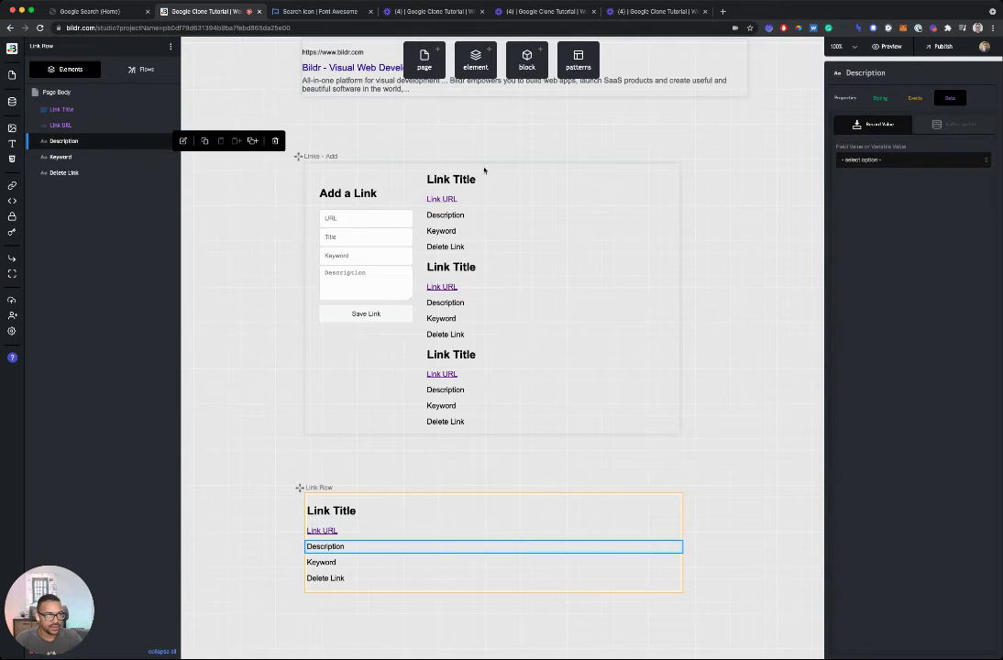
pyautogui.click(903, 161)
pyautogui.click(865, 192)
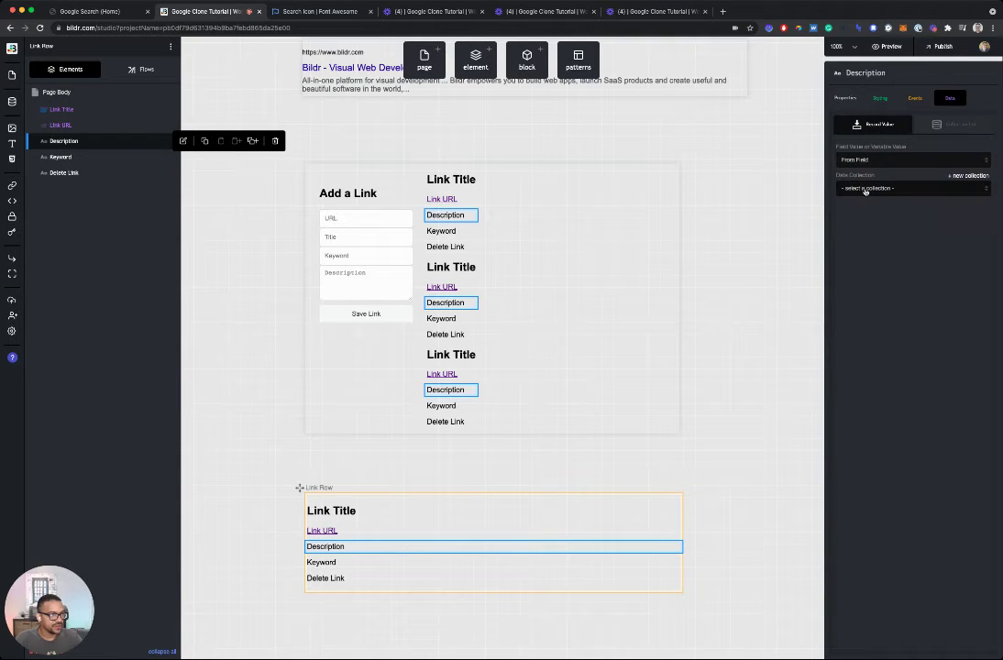
pyautogui.click(871, 216)
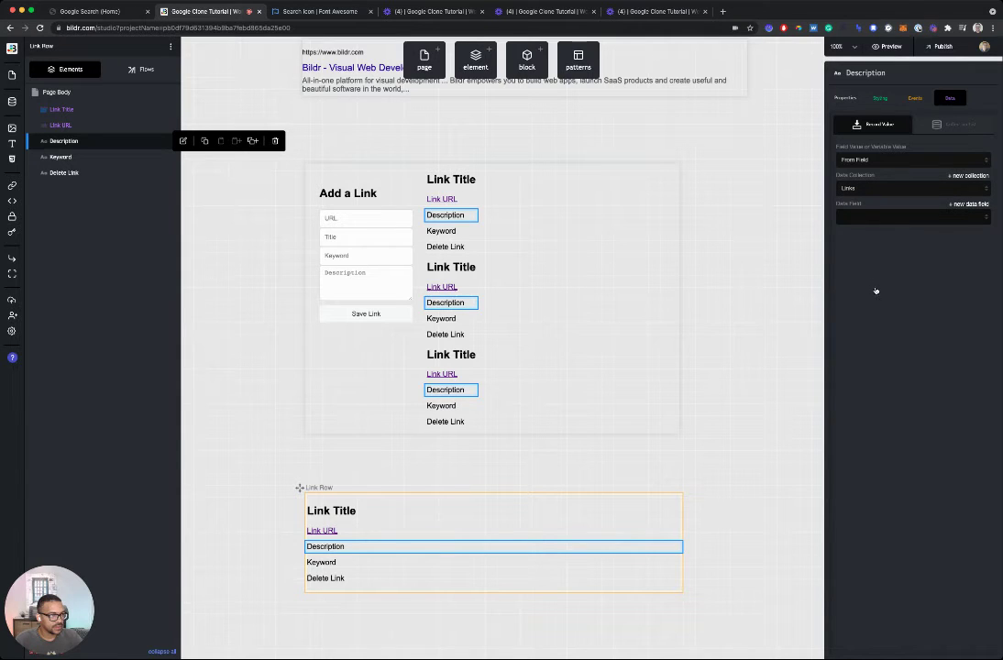
# - Bind the Keyword element on the Link Row page to the Keyword field of the Links collection
pyautogui.click(62, 157)
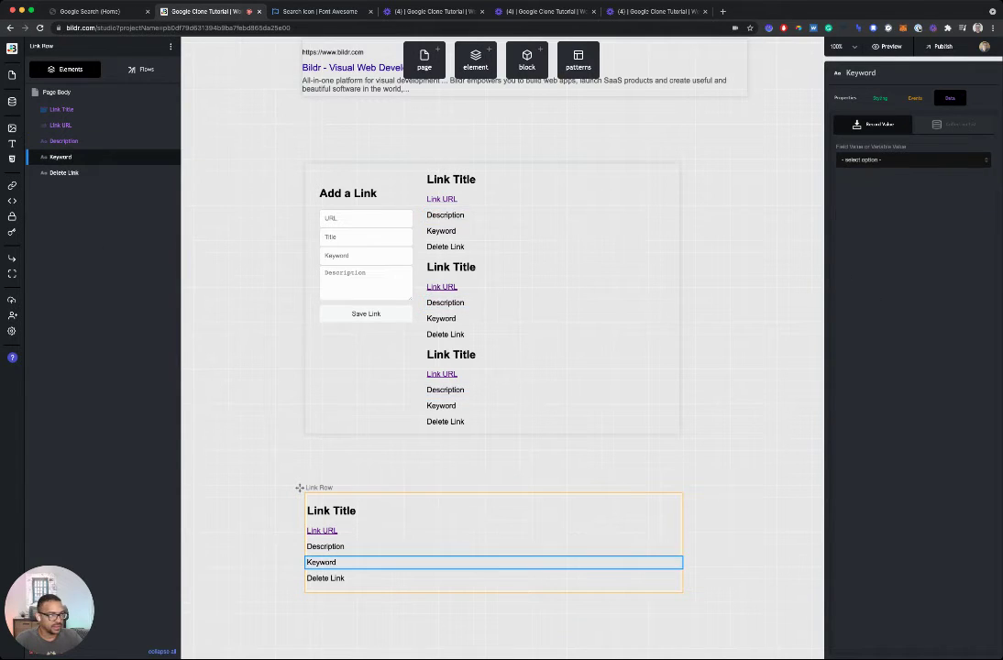
pyautogui.click(876, 178)
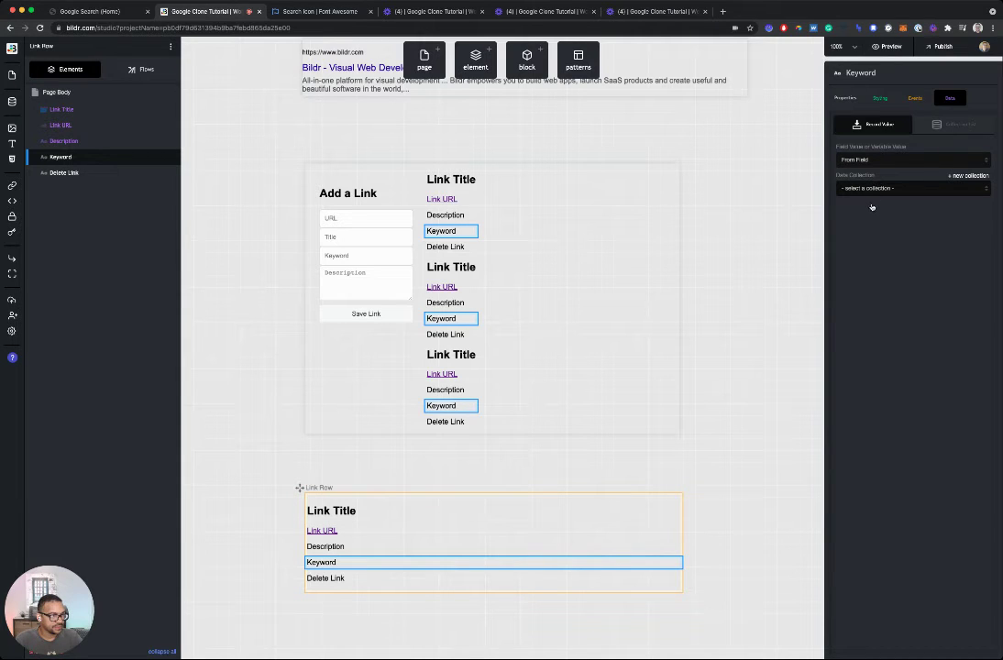
pyautogui.click(872, 208)
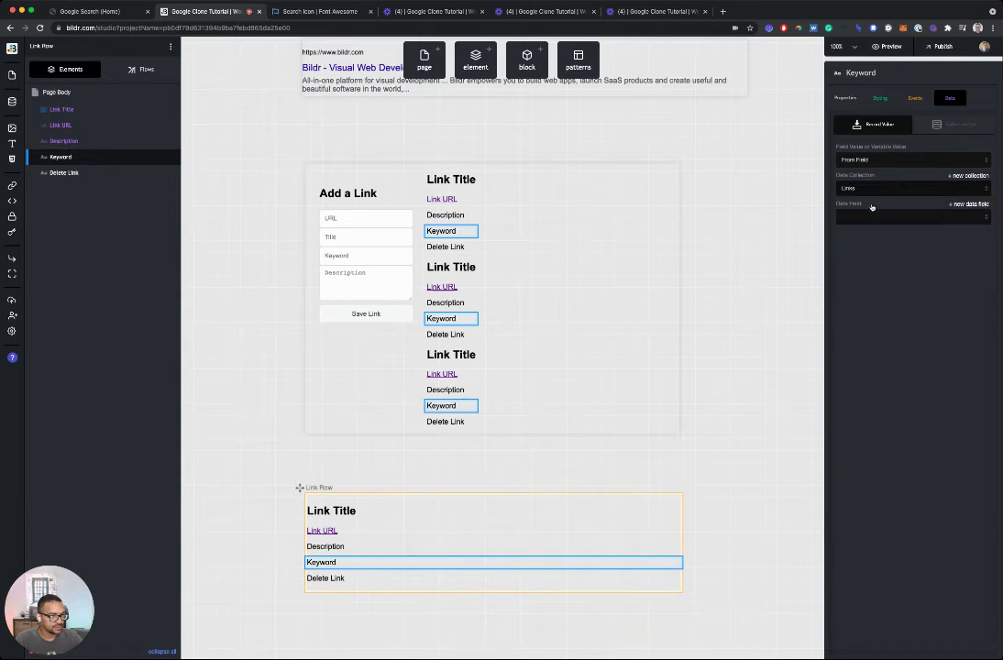
pyautogui.click(867, 295)
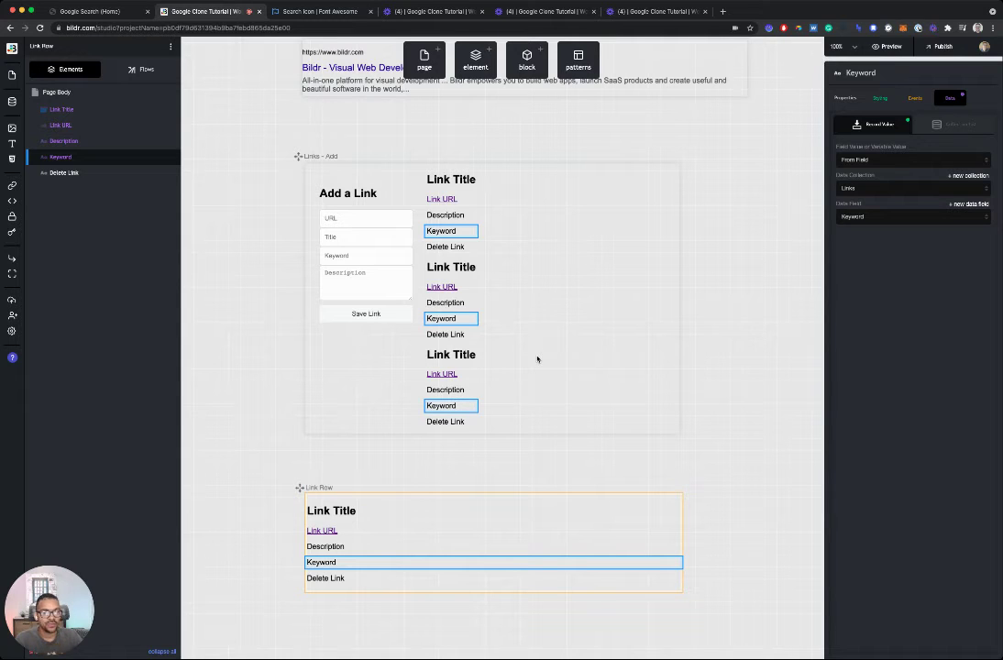
# - Create the URL route /admin-links with Links - Add as both its unauthenticated and authenticated page, without a redirect
pyautogui.click(13, 186)
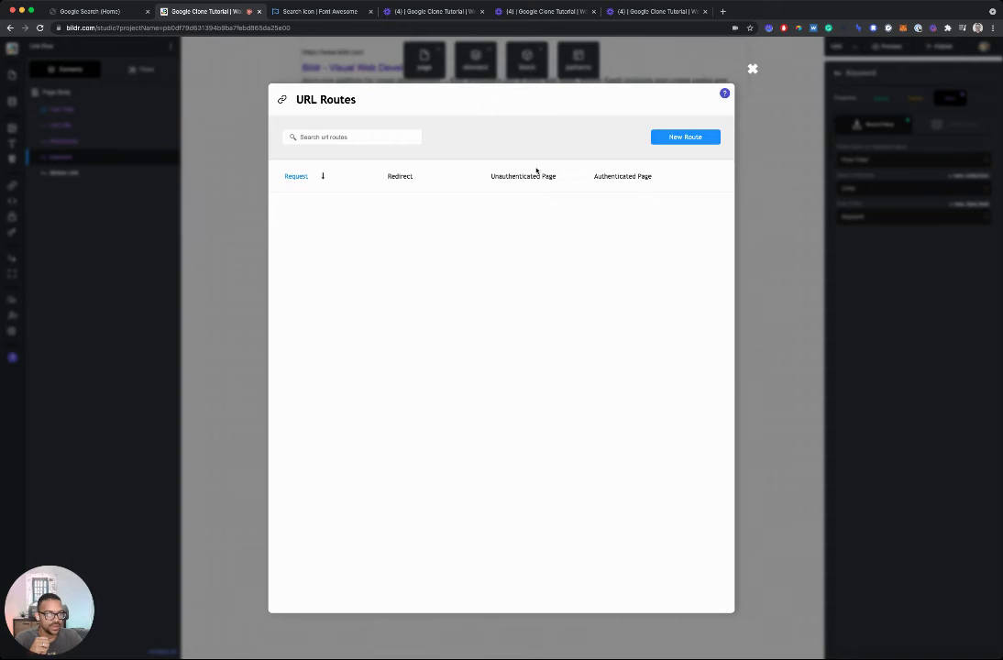
pyautogui.click(670, 140)
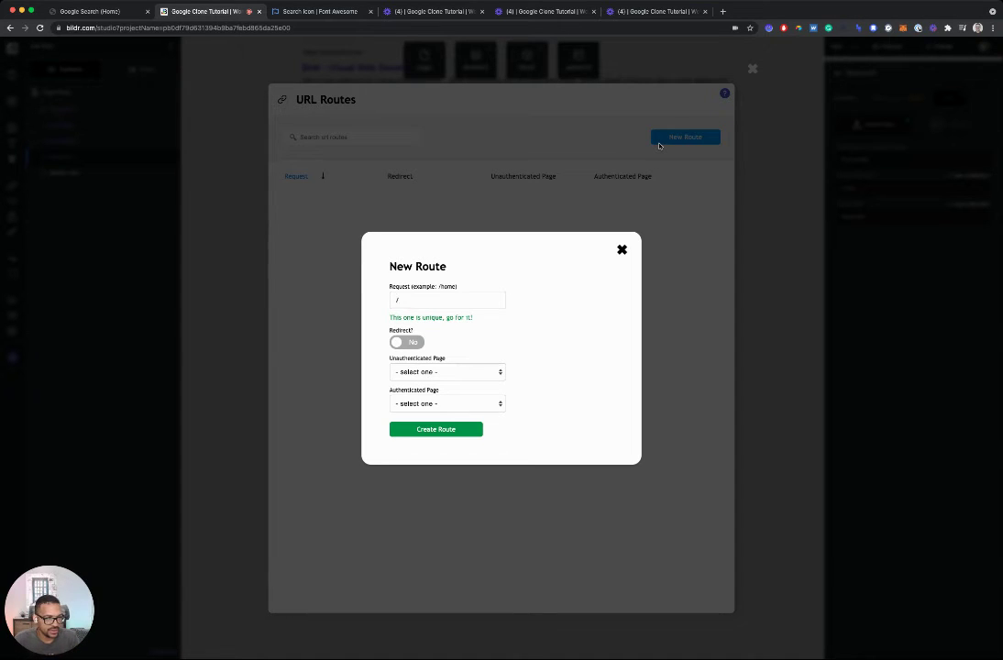
pyautogui.write('dmin-links')
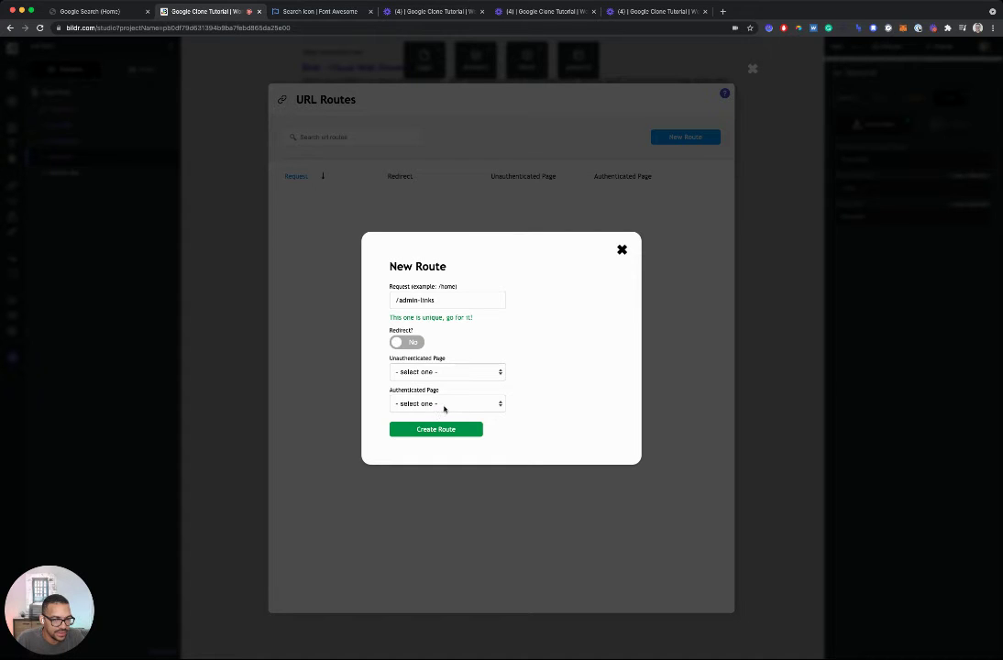
pyautogui.click(445, 409)
pyautogui.click(437, 348)
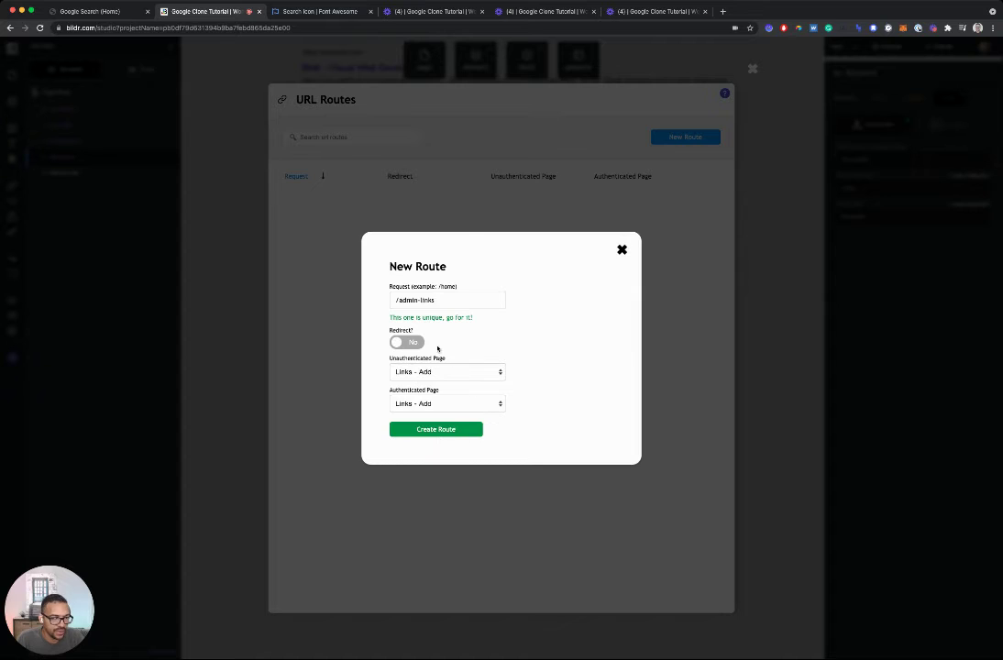
pyautogui.click(453, 431)
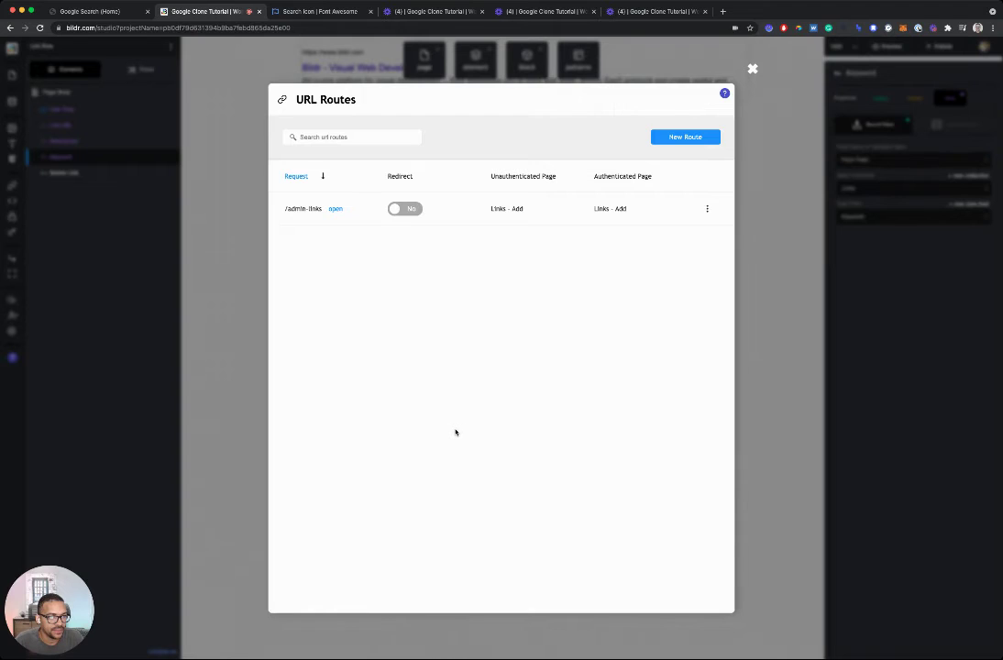
pyautogui.click(756, 239)
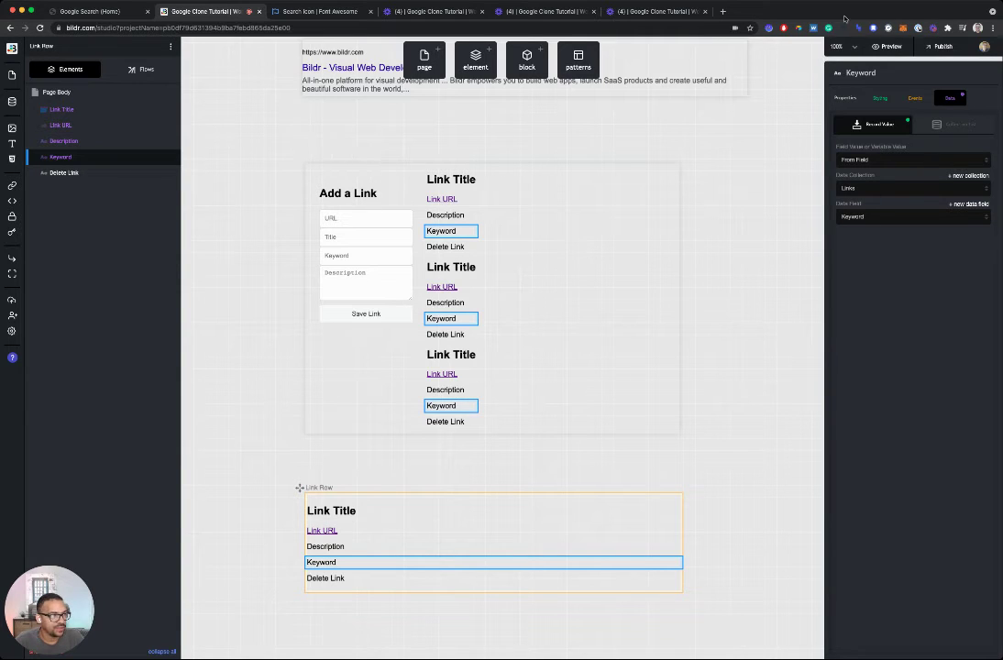
pyautogui.moveTo(884, 46)
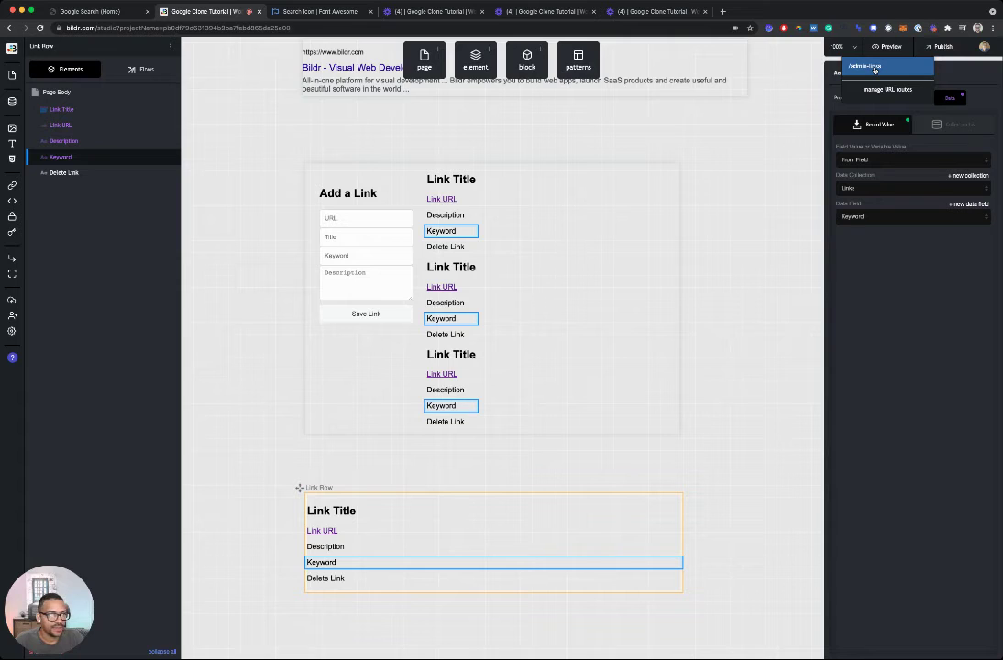
pyautogui.click(875, 68)
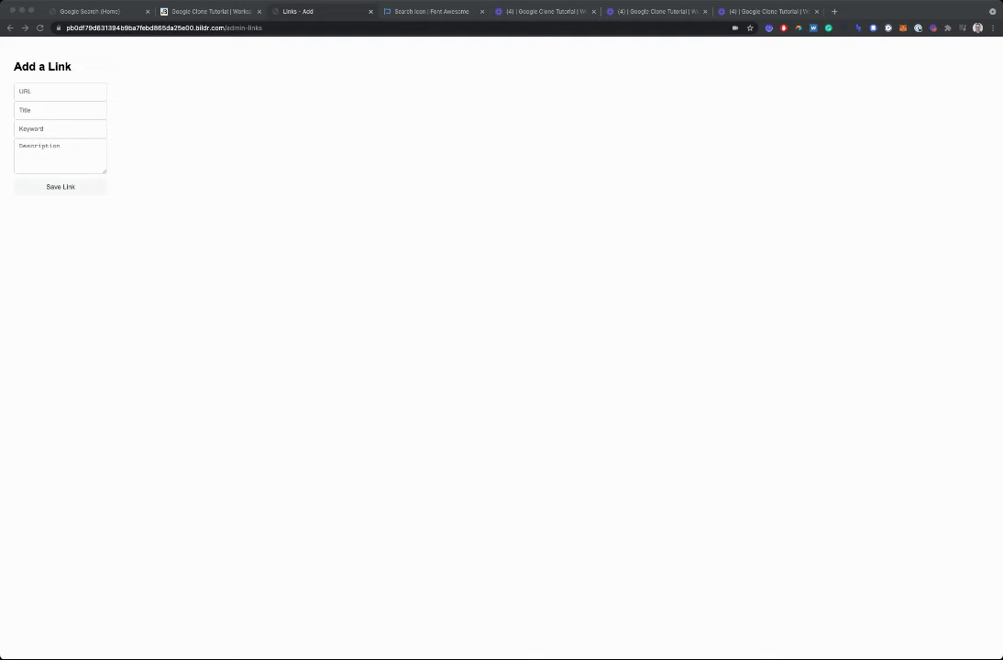
pyautogui.click(53, 92)
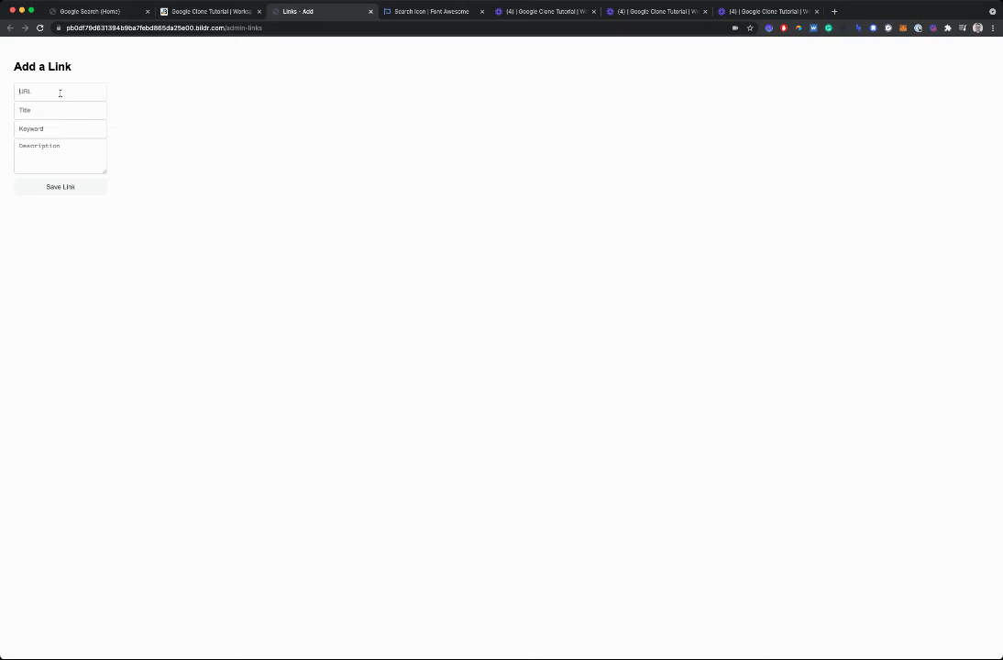
pyautogui.write('https://www.bildr.com')
pyautogui.press('super+Tab')
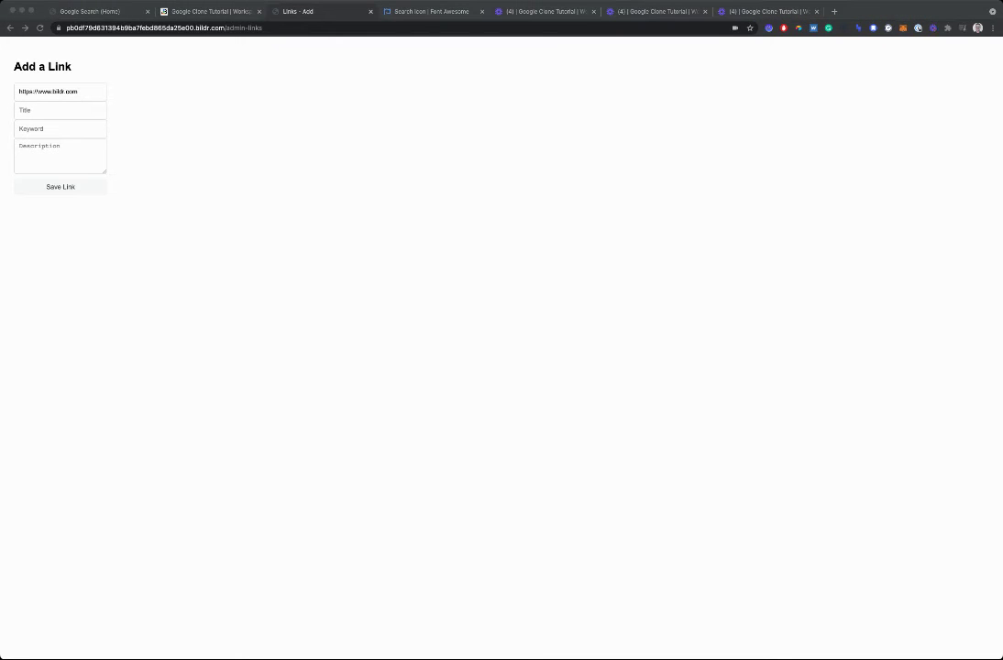
pyautogui.click(66, 110)
pyautogui.write('Bildr - Visual Web Development')
pyautogui.press('super+Tab')
# - Enter the keyword "bildr" and description "Visually build beautiful, complete SaaS products.", save the link and reload the page
pyautogui.click(64, 129)
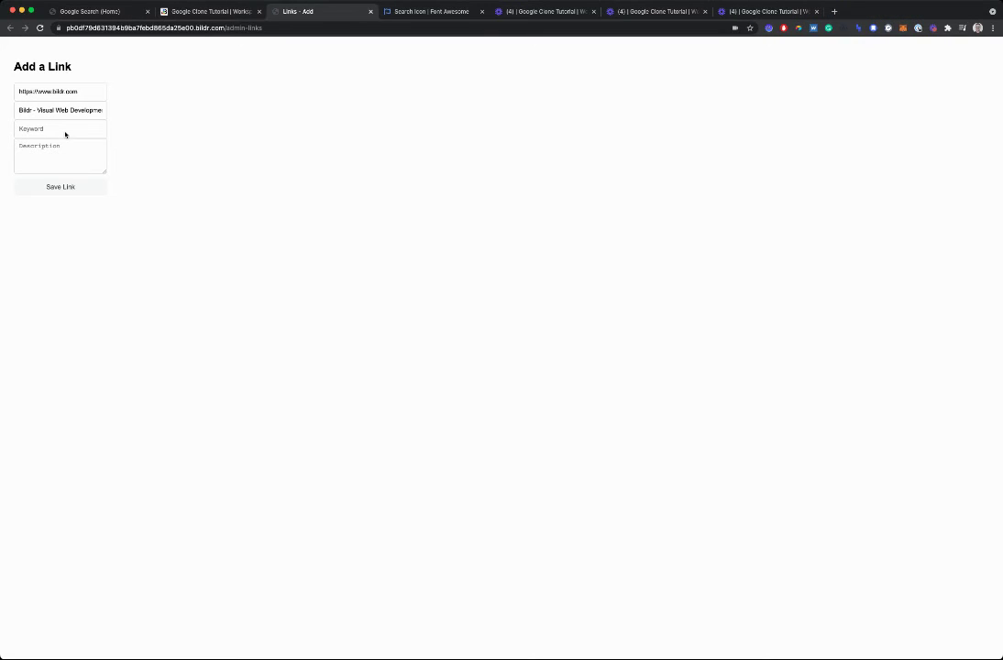
pyautogui.write('bildr')
pyautogui.press('Tab')
pyautogui.press('super+Tab')
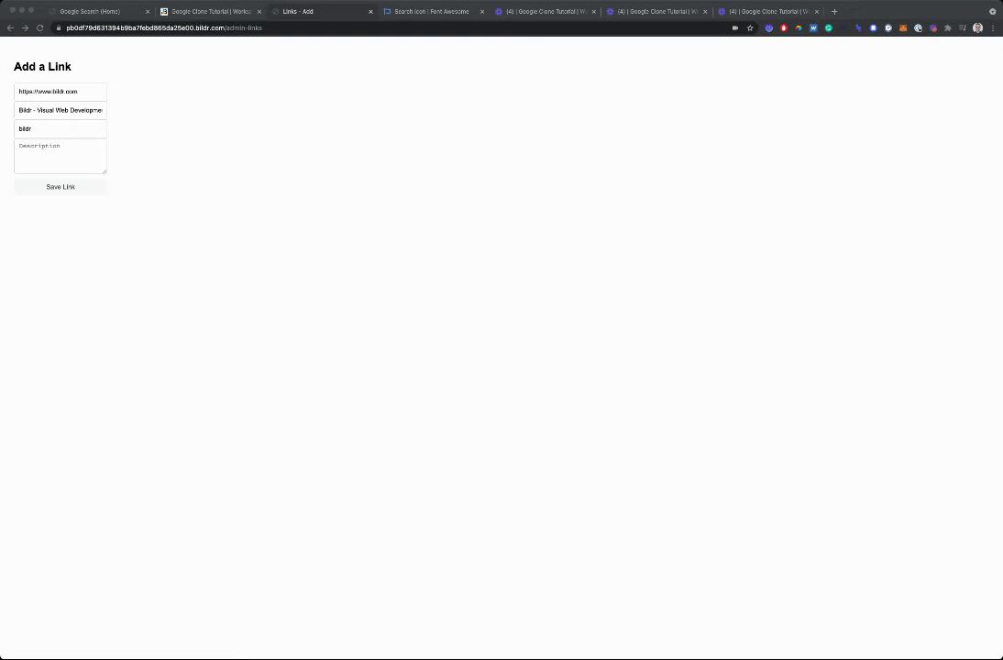
pyautogui.click(39, 150)
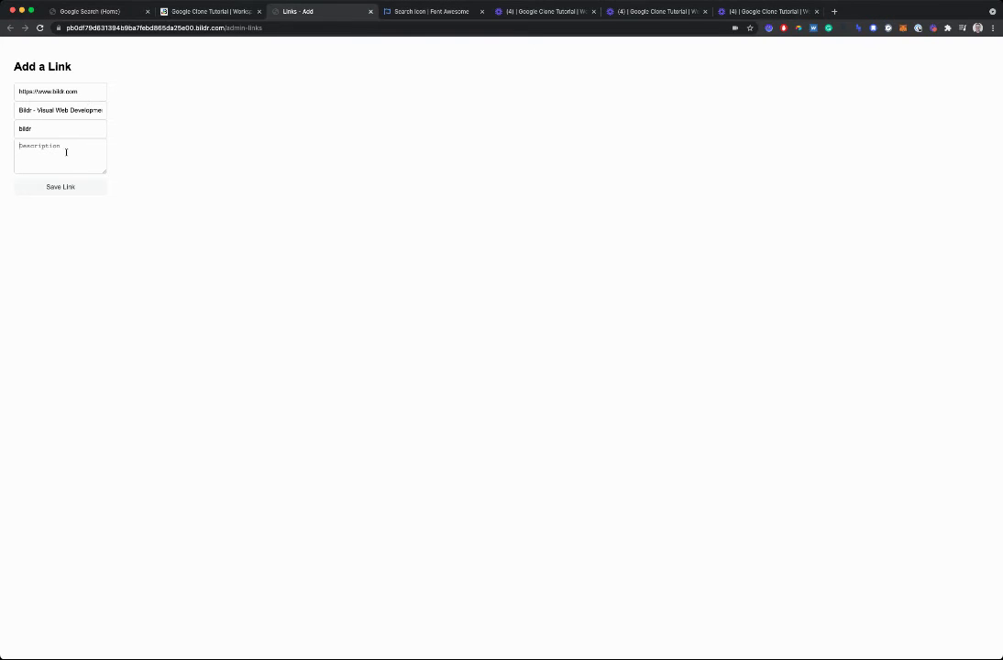
pyautogui.write('Visually build beautiful, complete SaaS products.')
pyautogui.click(79, 188)
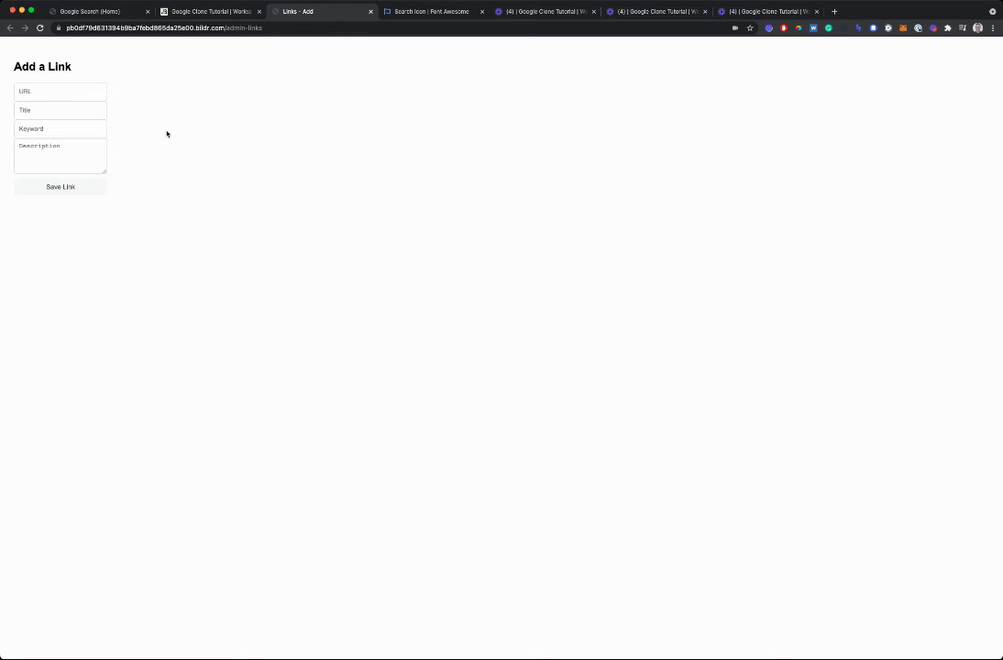
pyautogui.press('super+r')
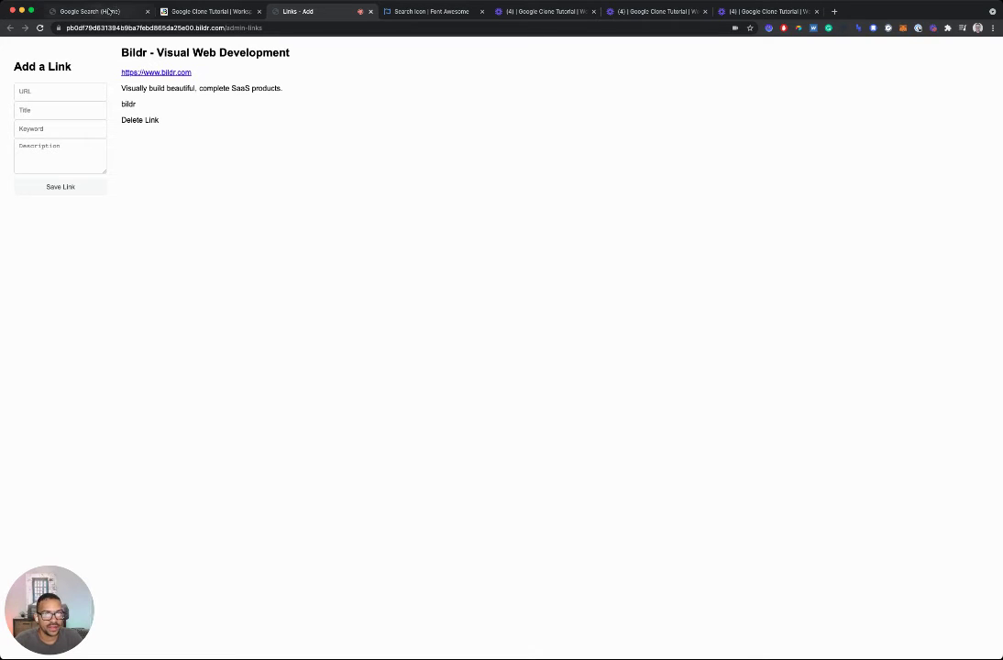
# - Back in the Bildr studio, add a data listener to the Links - Add page that runs the Page Load flow for the Links collection
pyautogui.click(193, 11)
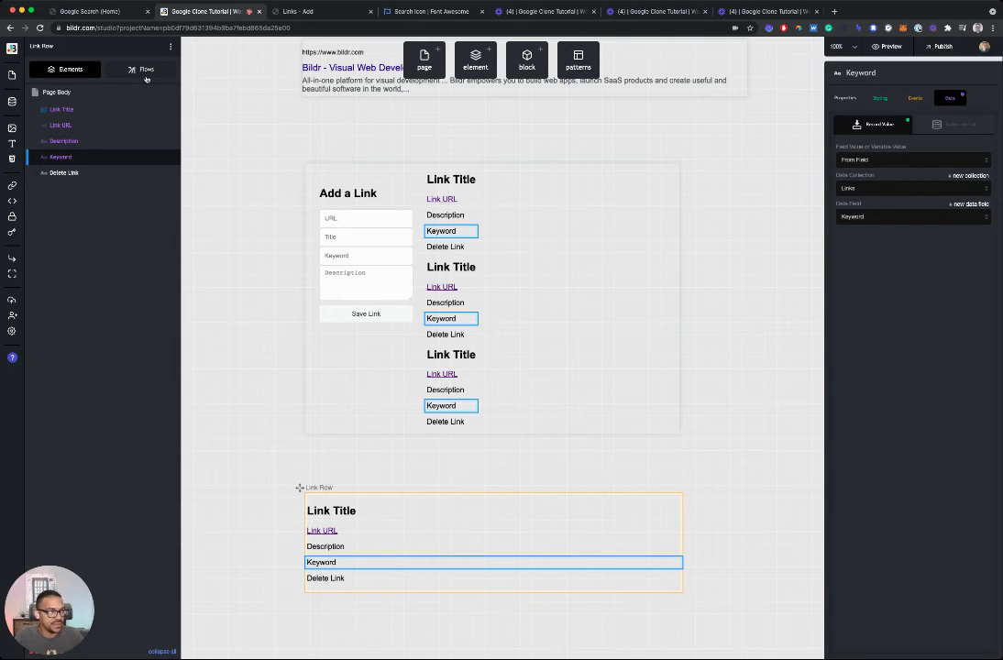
pyautogui.moveTo(157, 121)
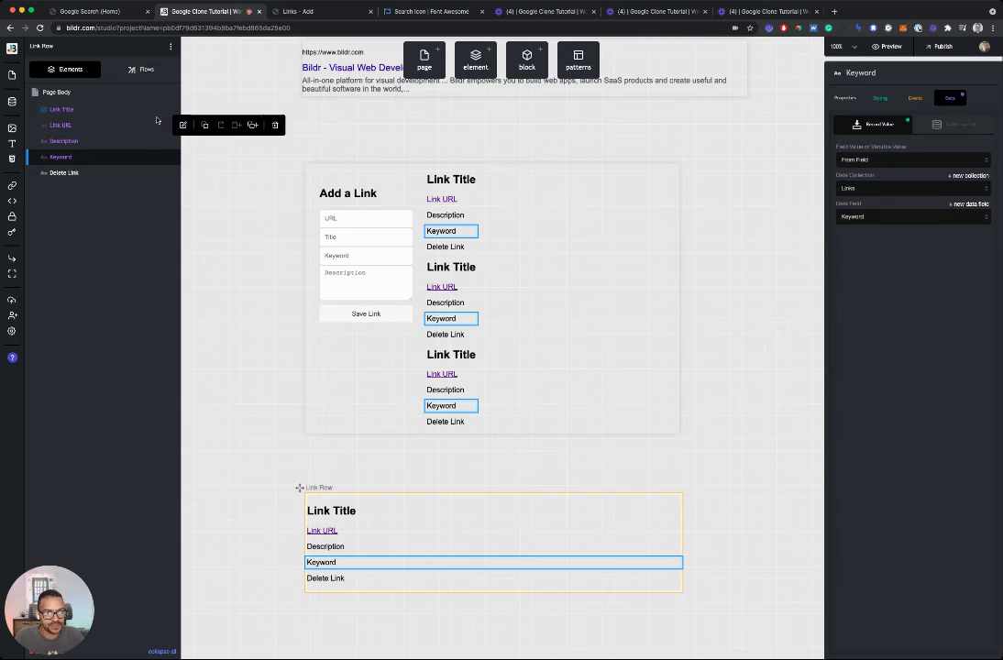
pyautogui.click(328, 174)
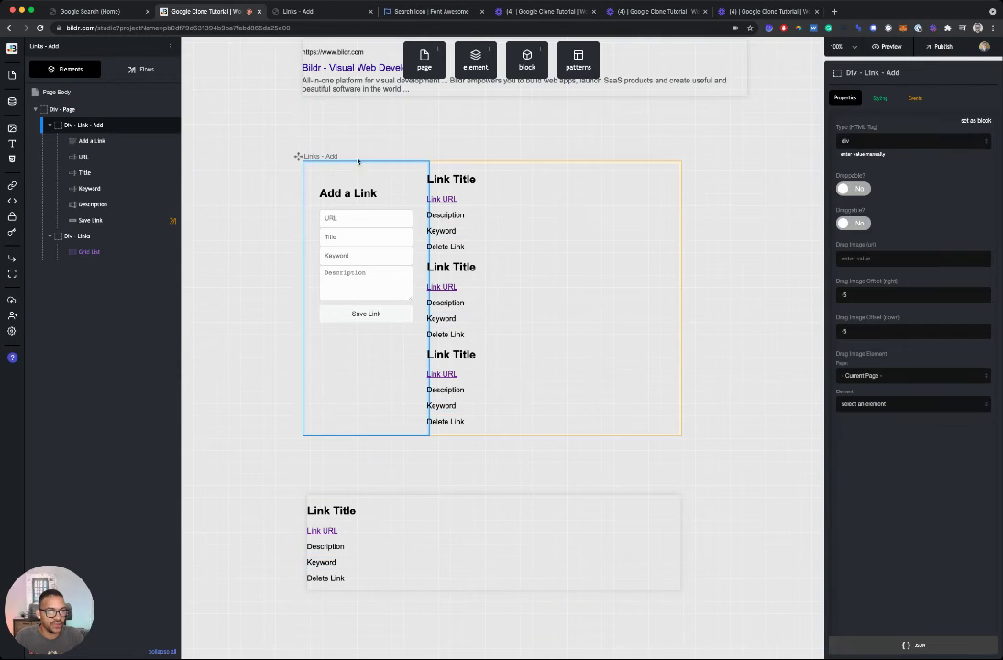
pyautogui.click(80, 92)
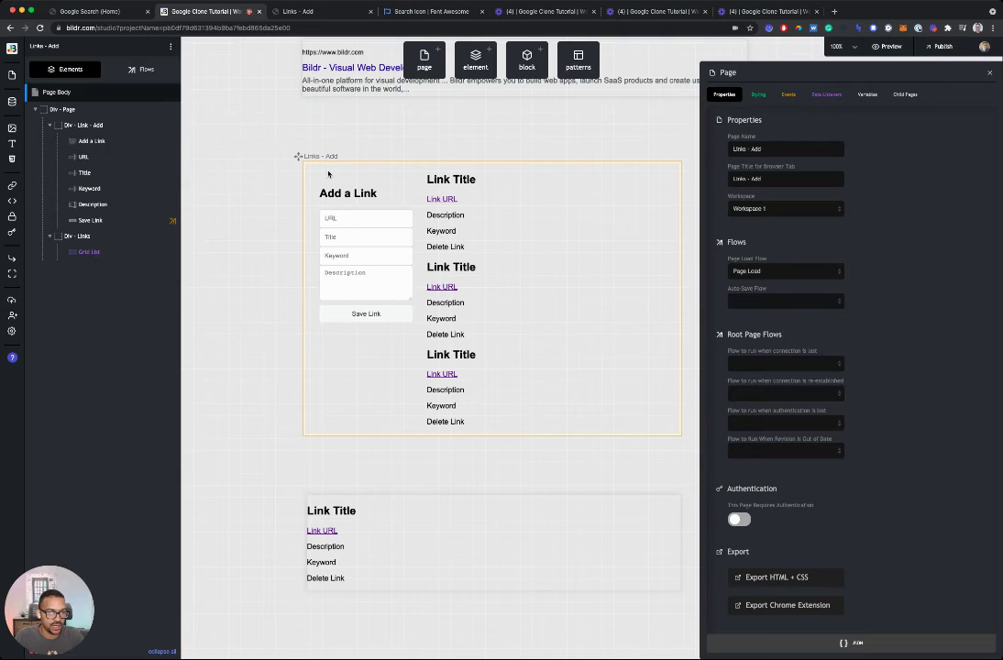
pyautogui.moveTo(328, 174); pyautogui.dragTo(250, 163)
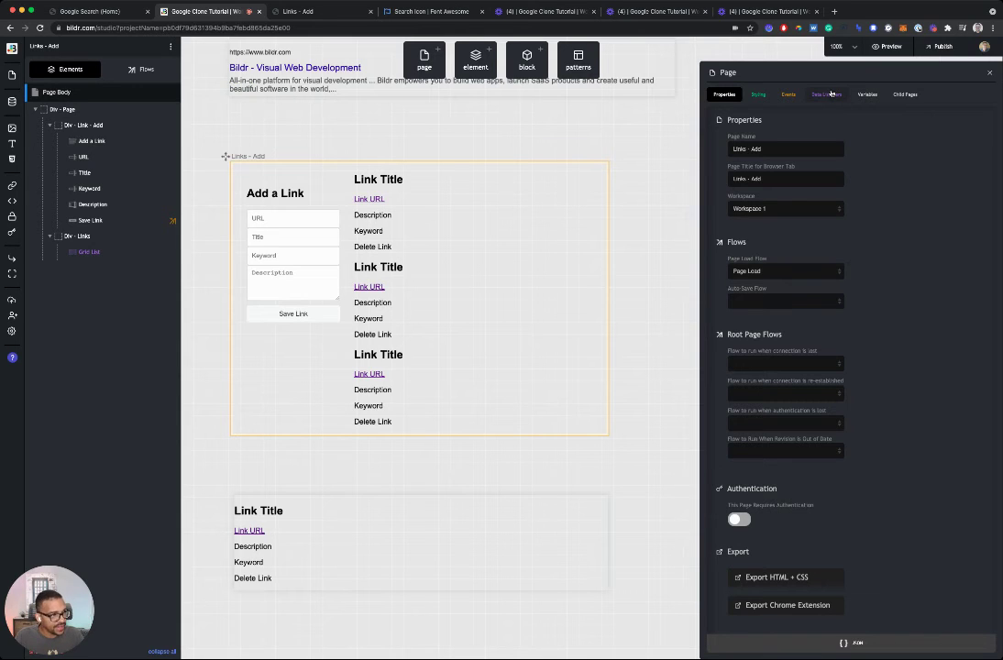
pyautogui.click(829, 94)
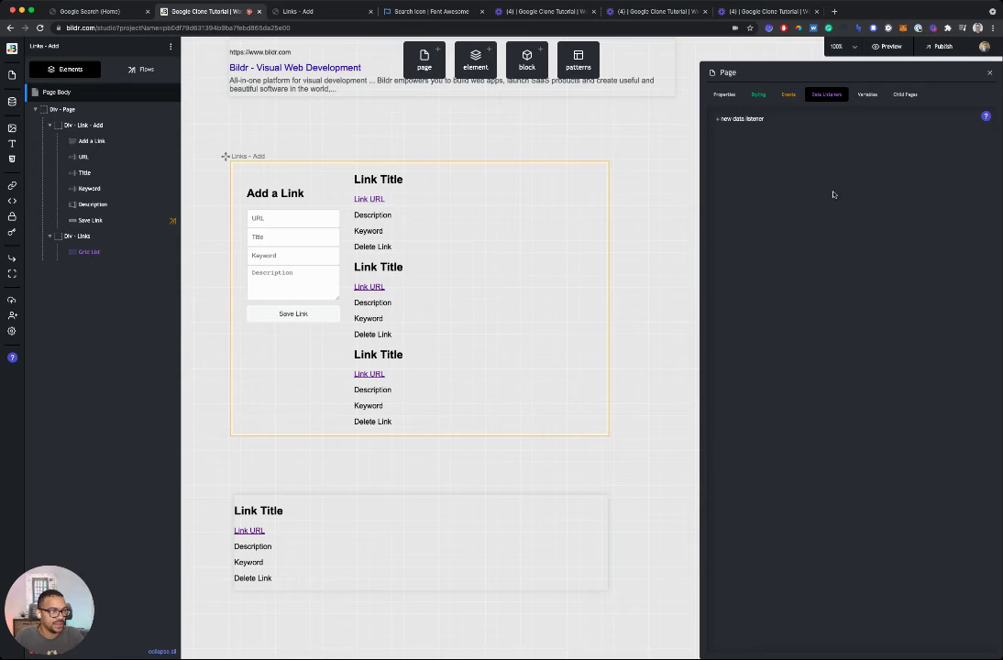
pyautogui.click(753, 119)
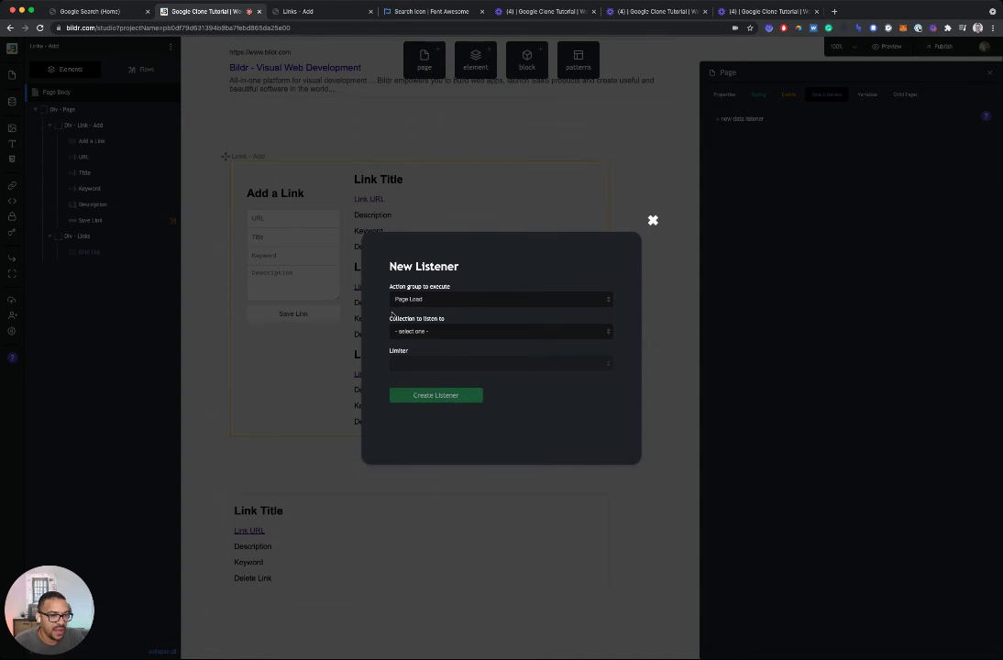
pyautogui.click(436, 354)
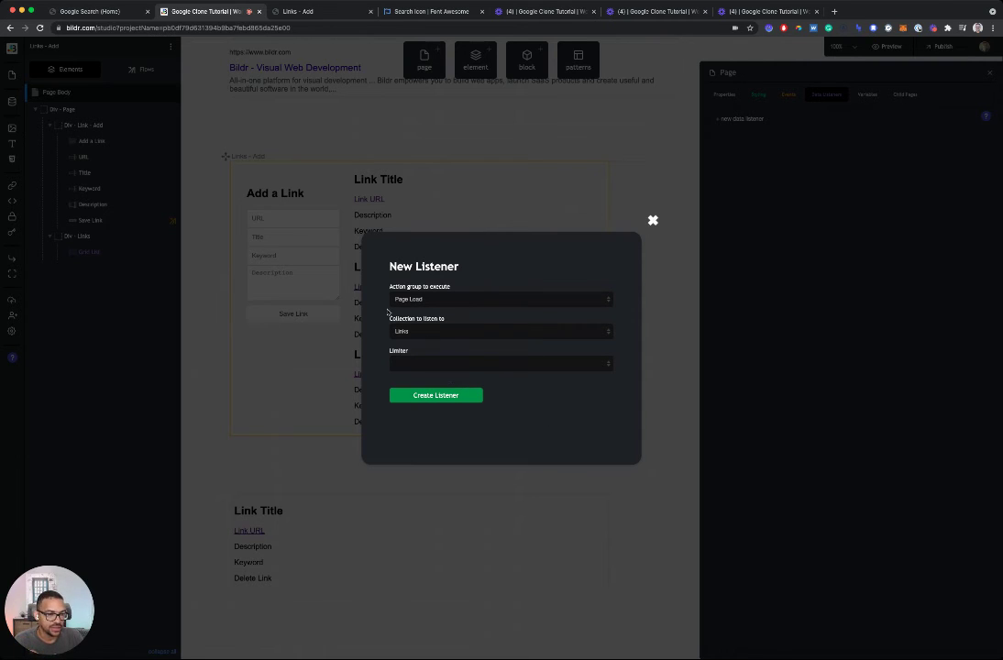
pyautogui.click(417, 396)
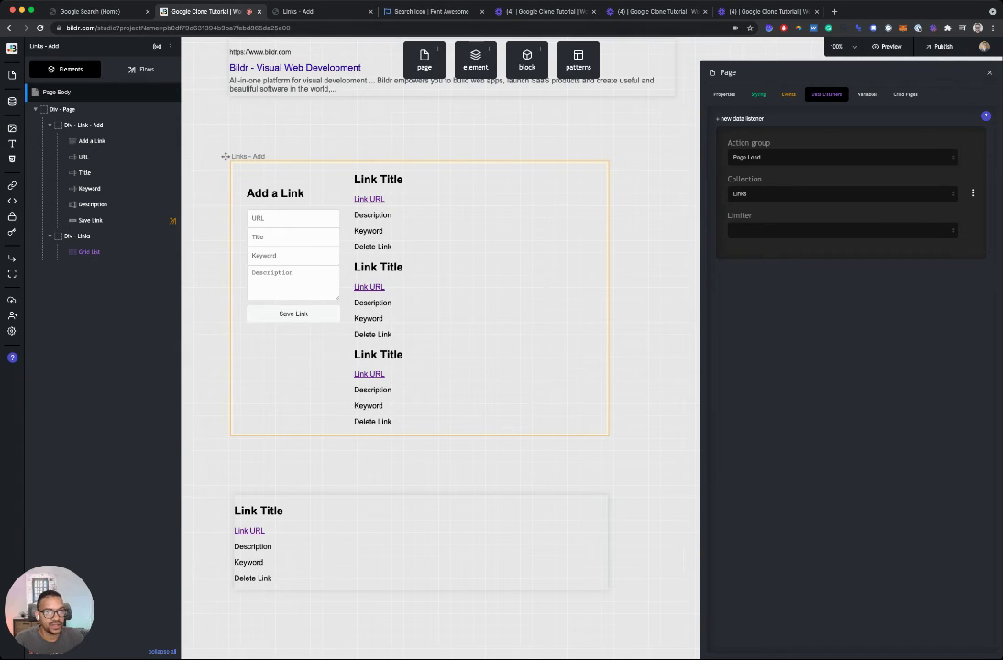
pyautogui.click(286, 11)
pyautogui.press('super+r')
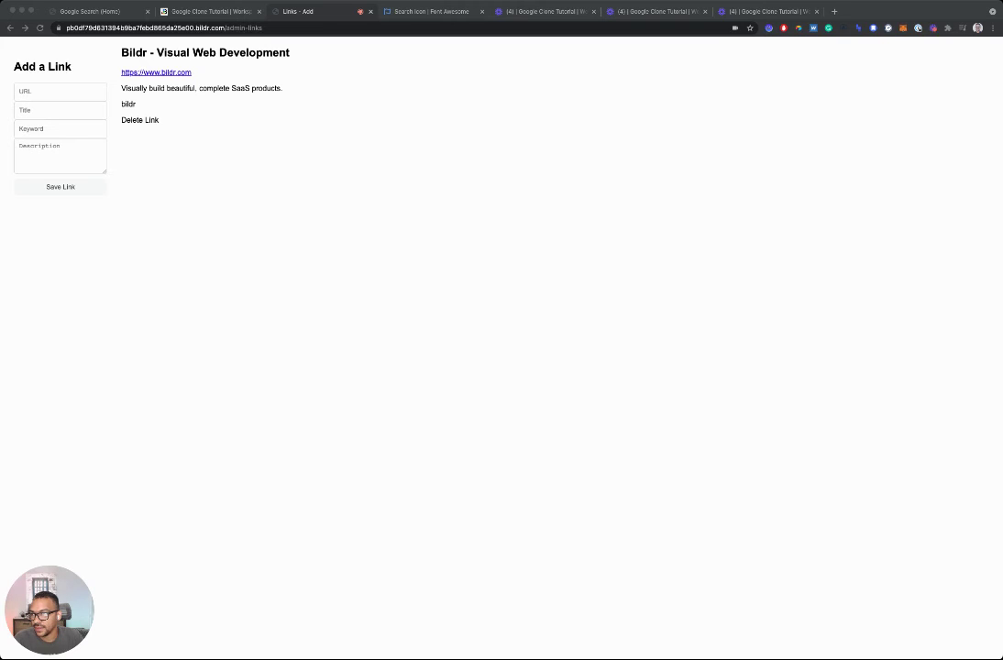
pyautogui.click(204, 105)
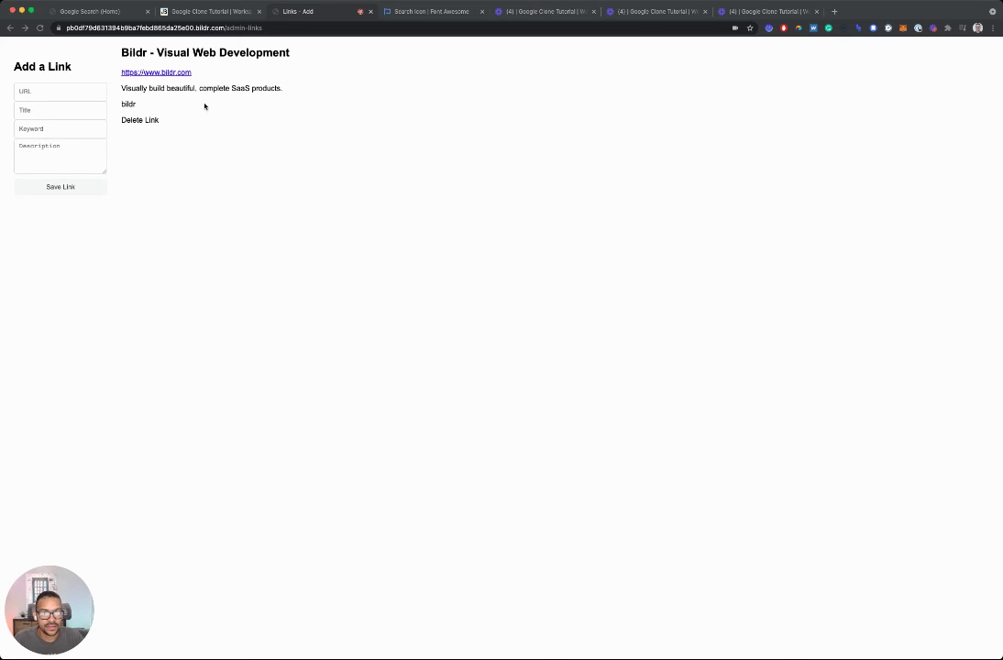
pyautogui.write('https://www.google.com')
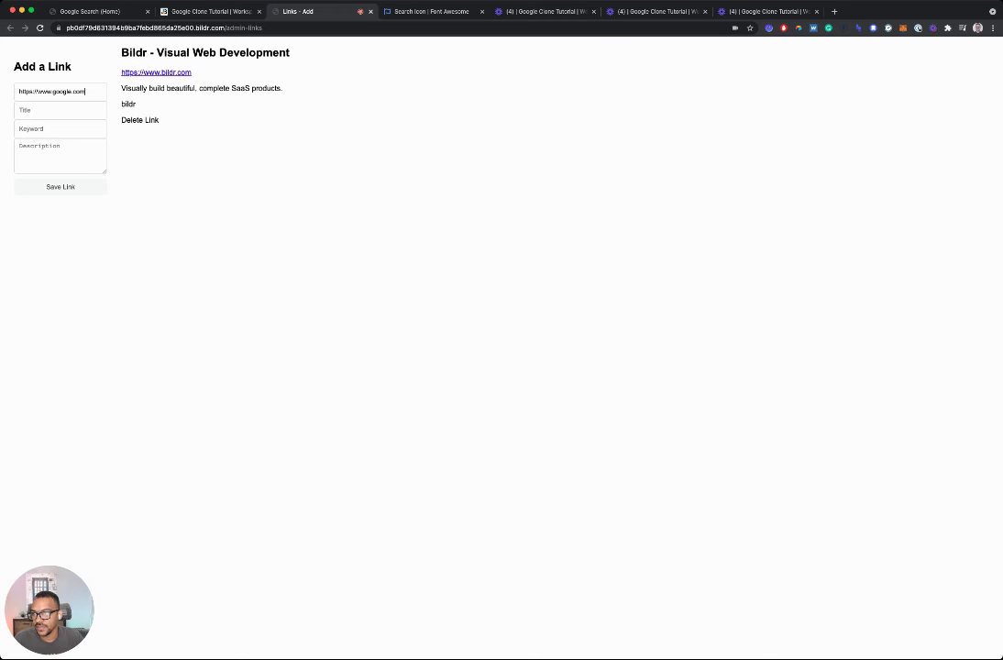
pyautogui.press('super+Tab')
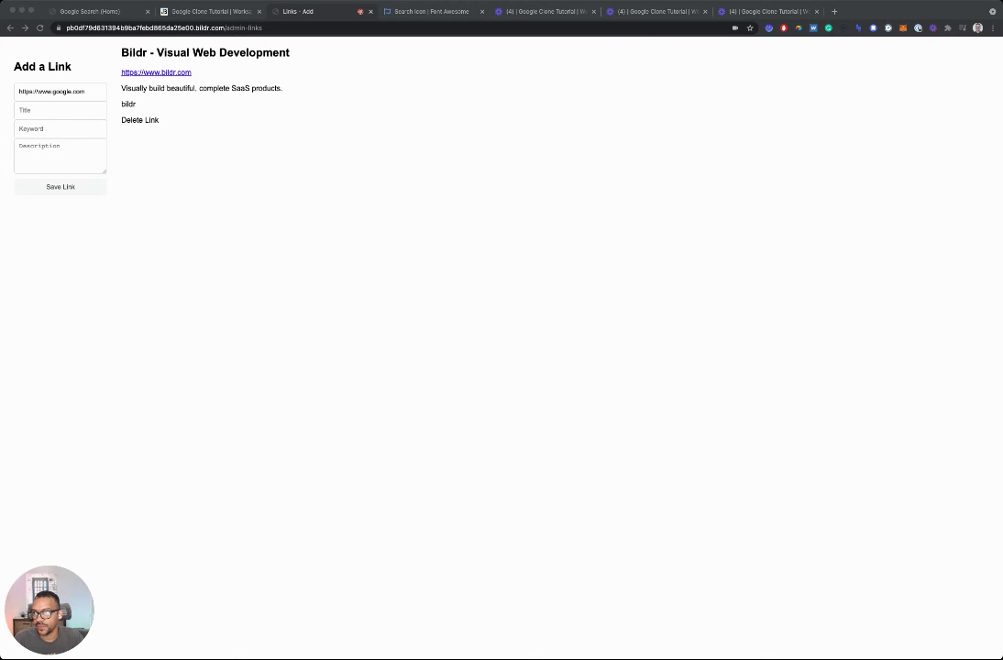
pyautogui.click(61, 108)
pyautogui.write('me - Easy to use web browser')
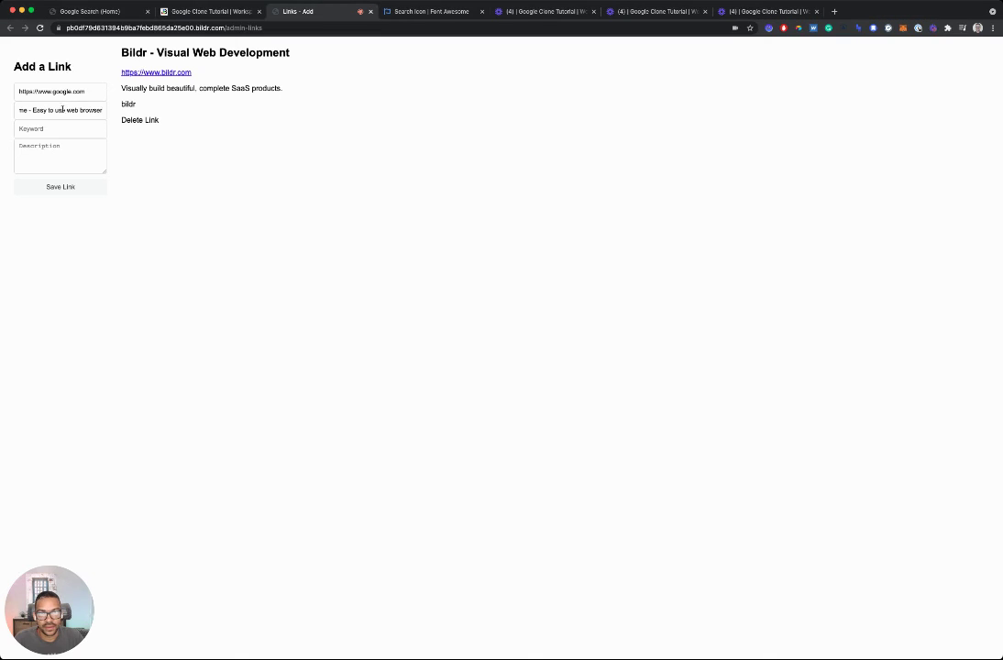
pyautogui.click(81, 92)
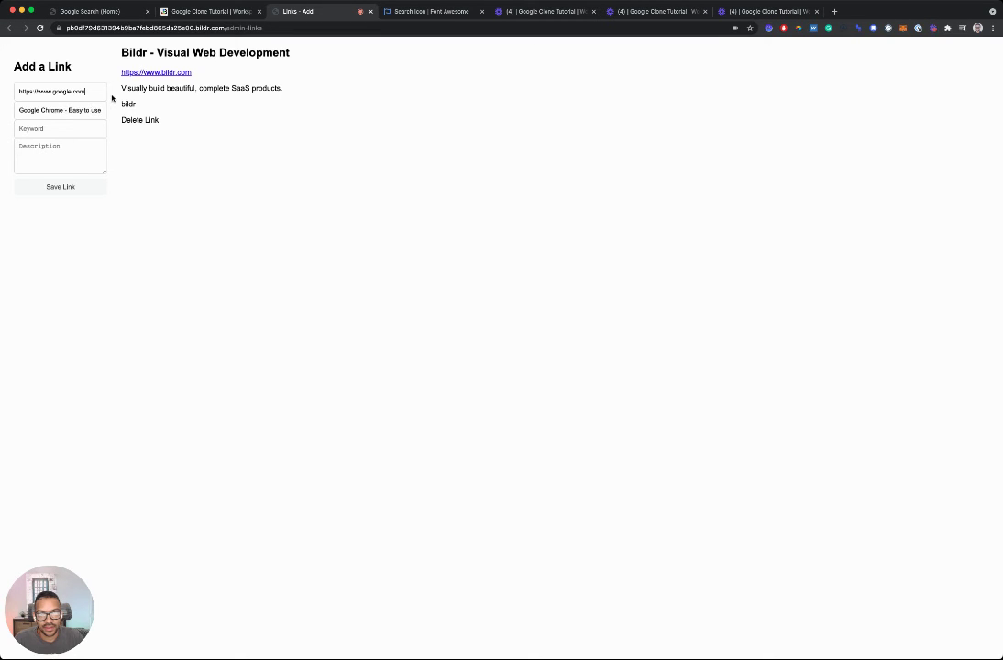
pyautogui.write('/chrome')
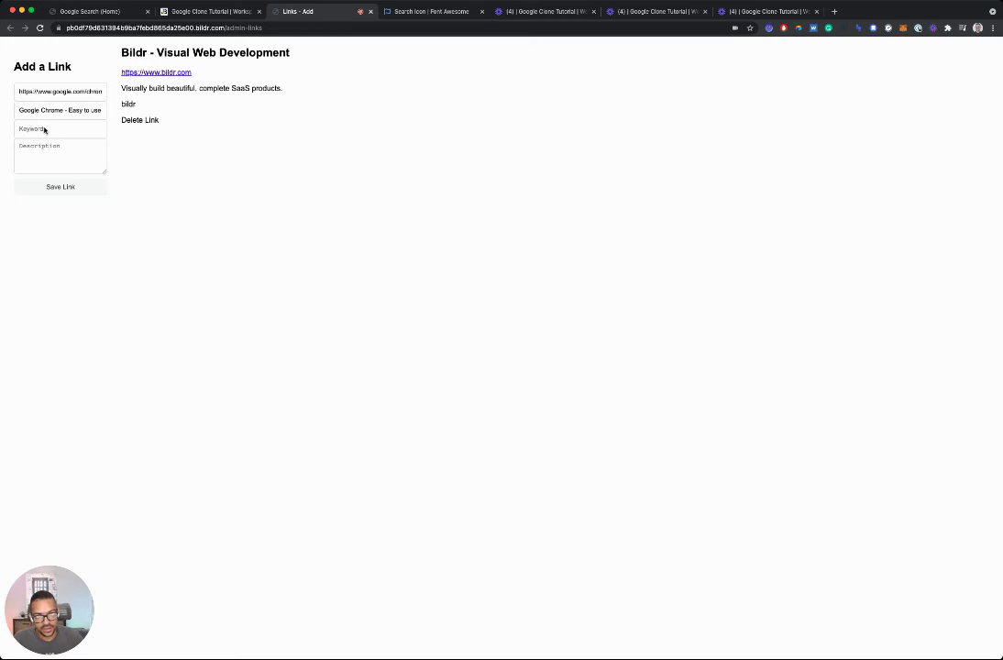
# - Enter the keyword "chrome" and a description beginning "Chrome is a fast, secure and free browser for all your devices", and save the link
pyautogui.click(44, 128)
pyautogui.write('chrome')
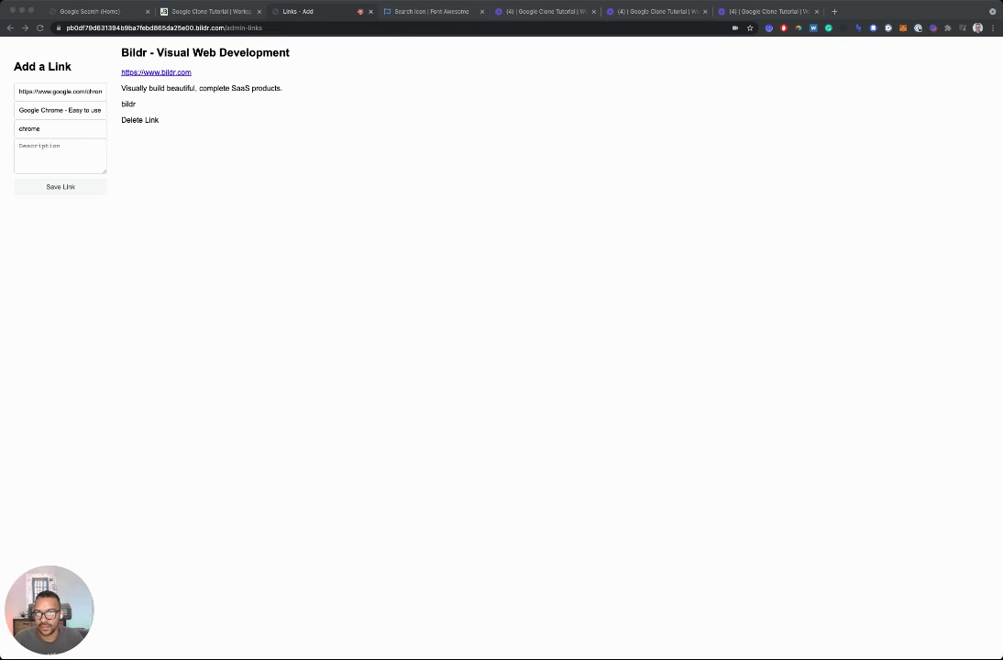
pyautogui.click(78, 152)
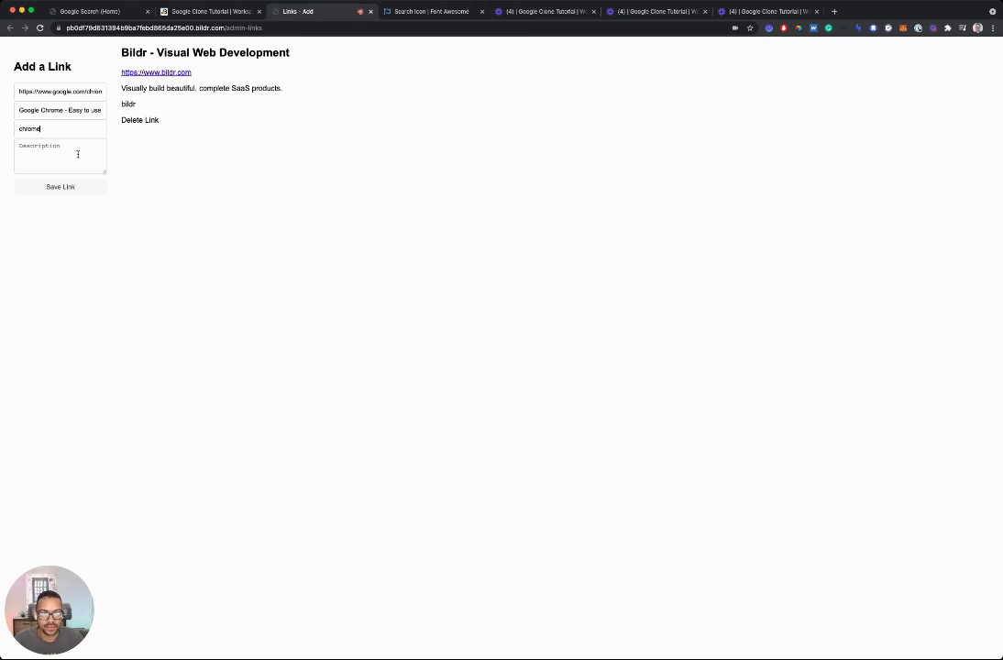
pyautogui.click(78, 152)
pyautogui.write('Articles curated for you. One browser, all devices.')
pyautogui.hotkey('ctrl', 'a')
pyautogui.hotkey('ctrl', 'v')
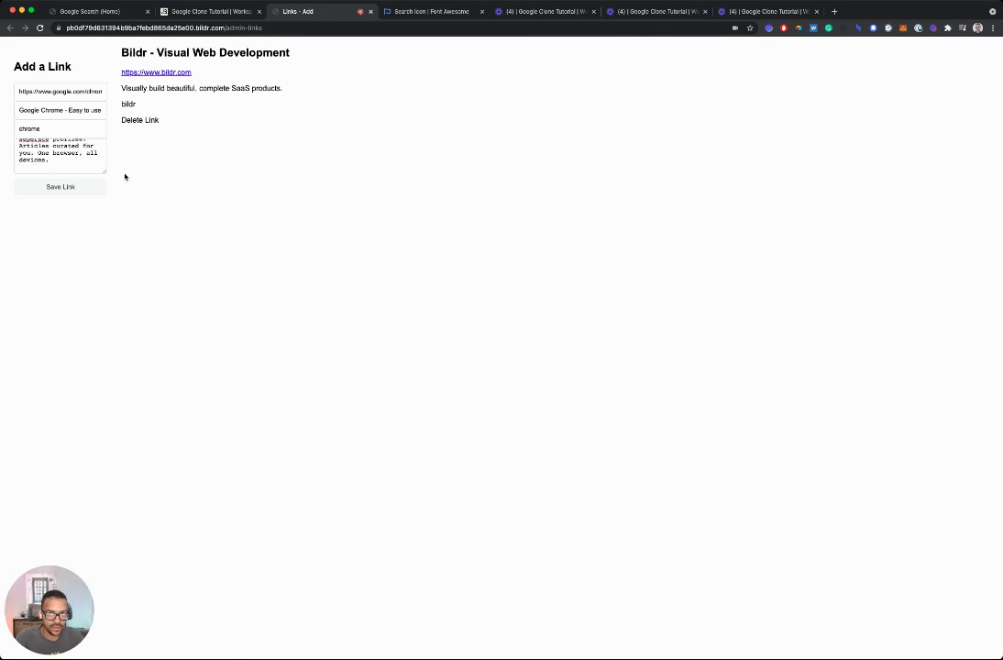
pyautogui.scroll(3, 103, 157)
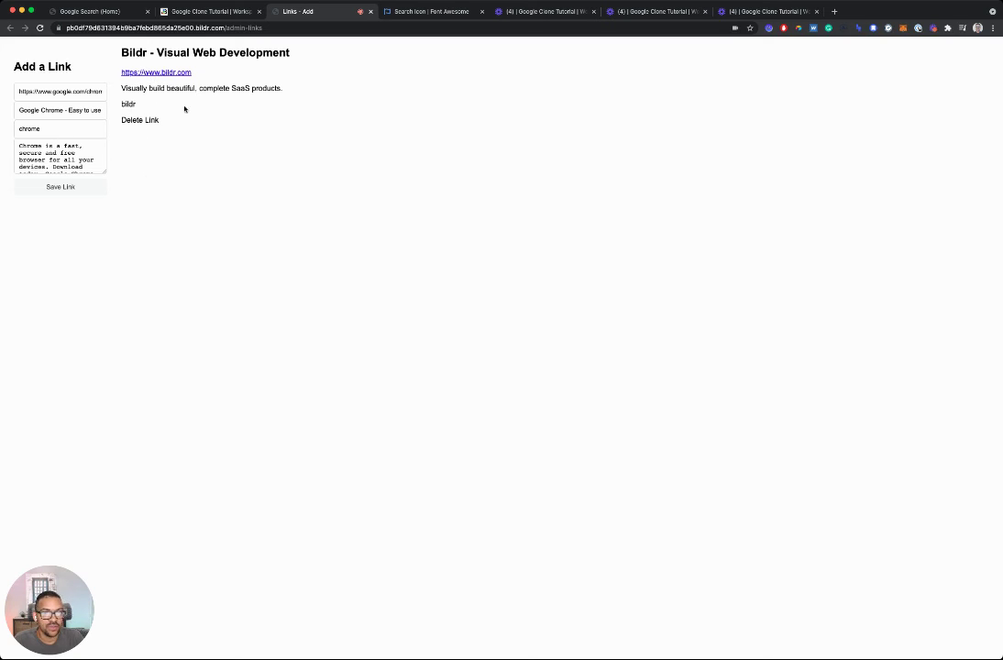
pyautogui.click(60, 187)
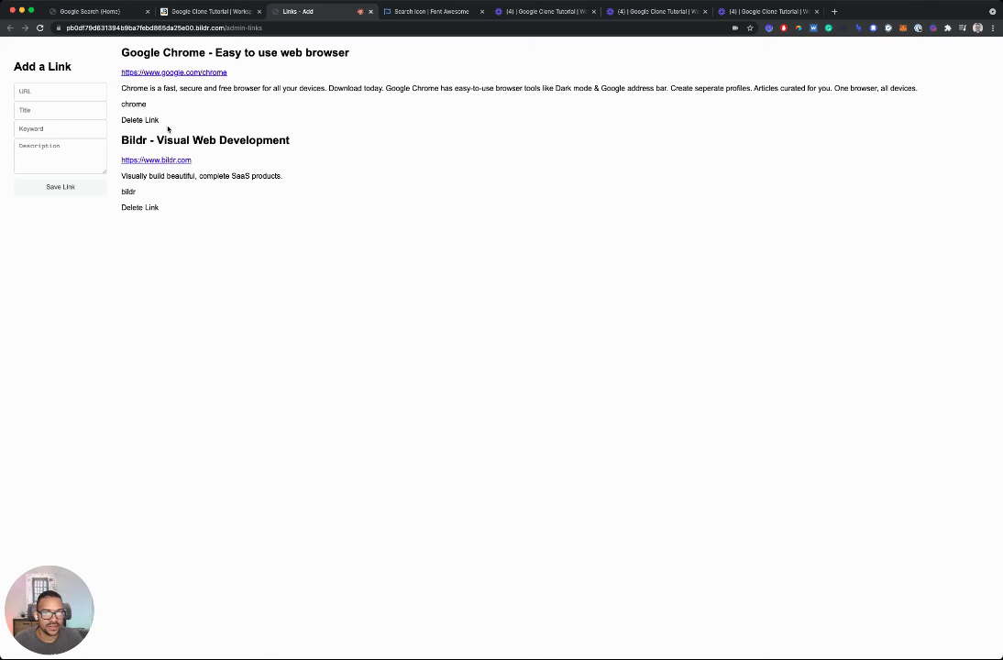
# - Back in the Bildr studio, underline the Delete Link text in the Link Row page with an inline text-decoration of underline
pyautogui.click(200, 15)
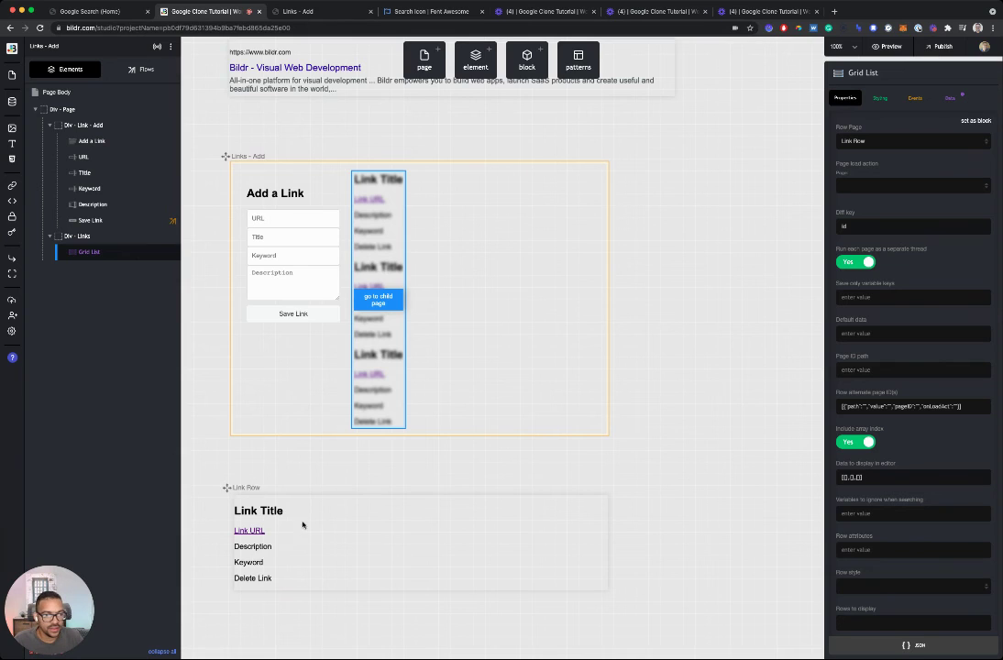
pyautogui.scroll(-2, 317, 523)
pyautogui.click(266, 511)
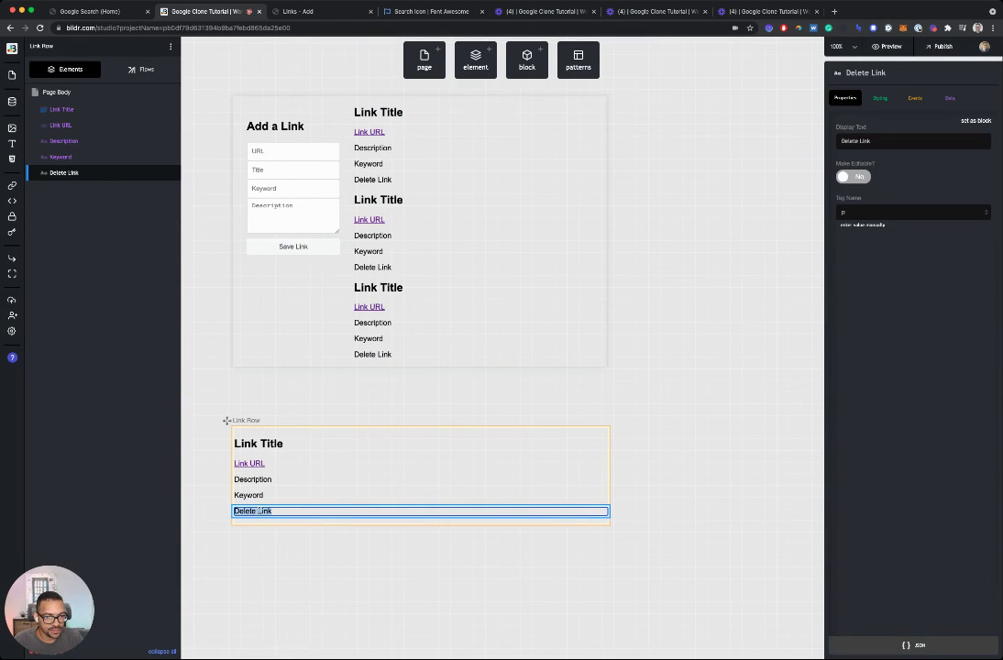
pyautogui.click(879, 97)
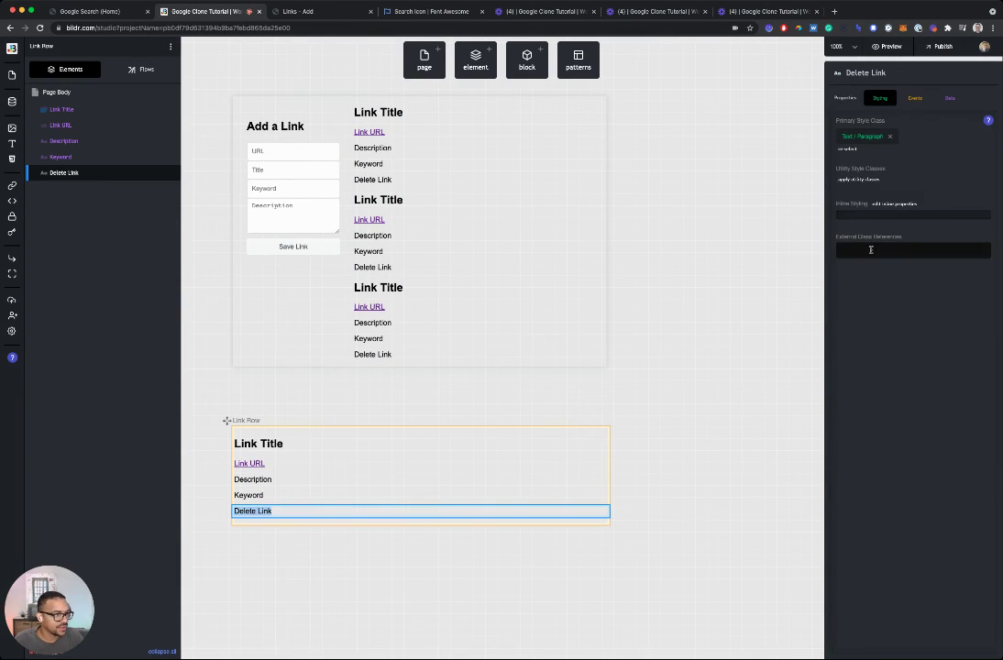
pyautogui.click(876, 204)
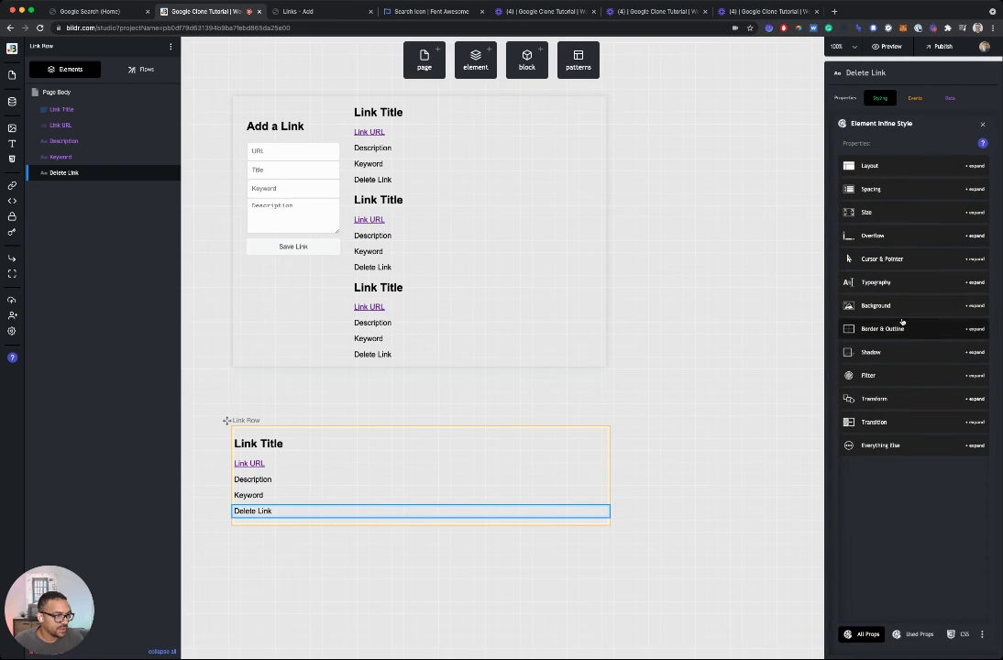
pyautogui.click(901, 285)
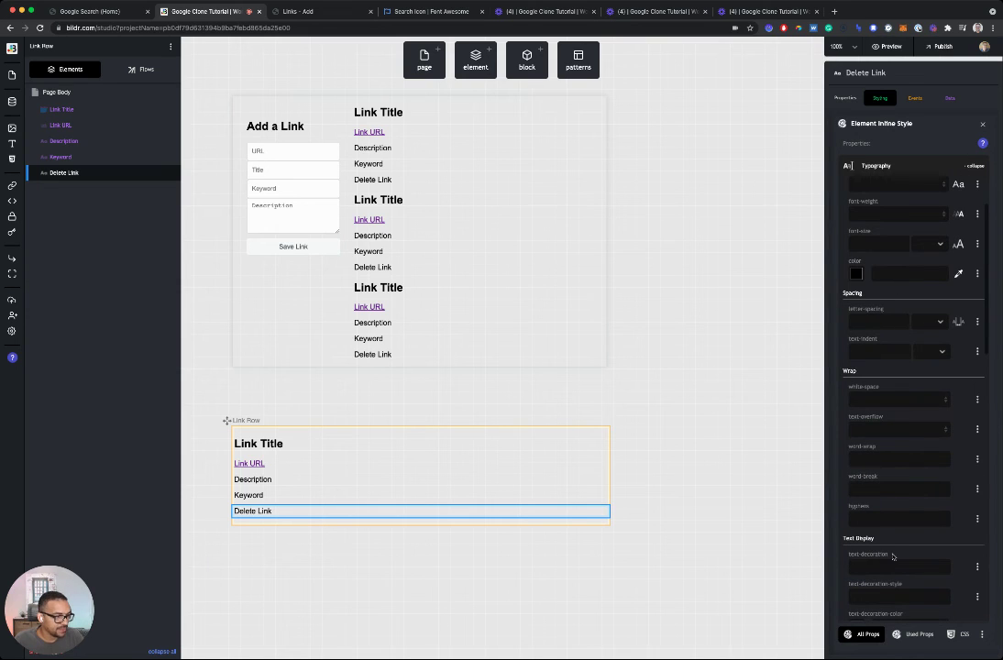
pyautogui.click(895, 565)
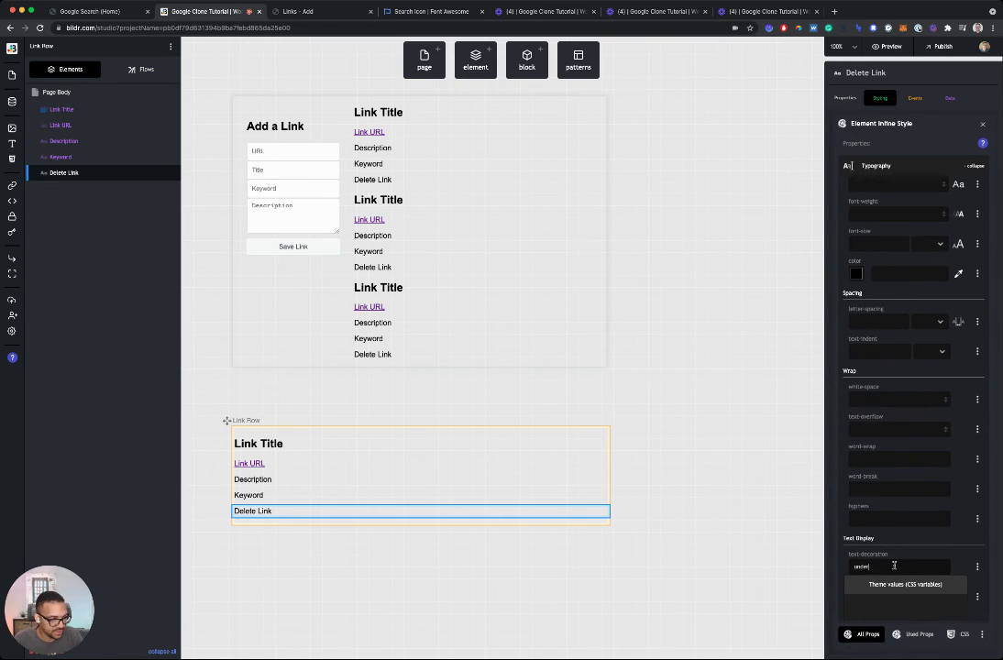
pyautogui.click(908, 549)
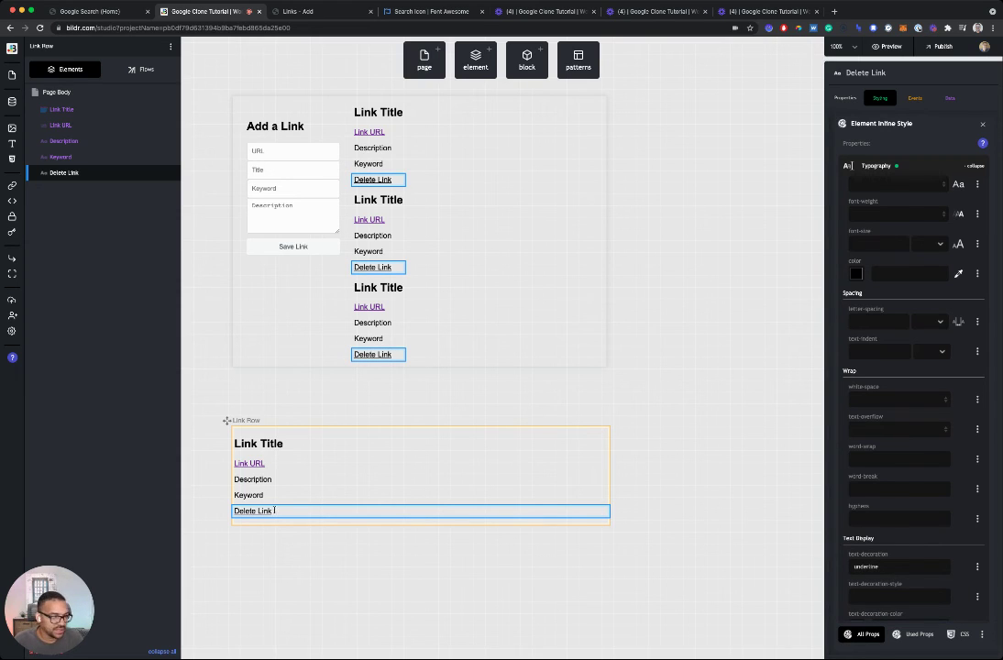
pyautogui.click(877, 101)
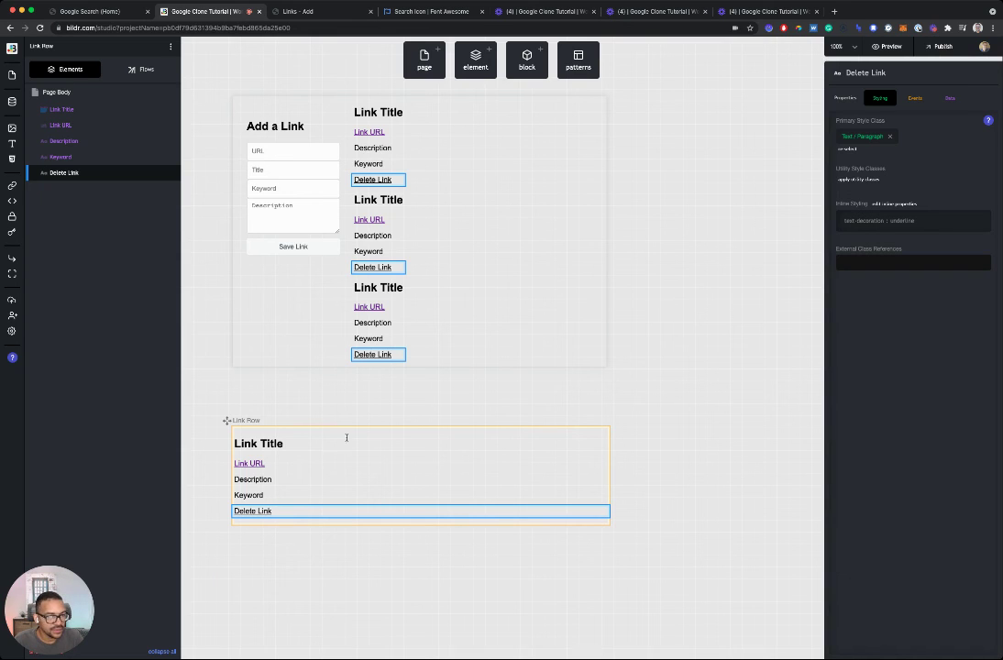
# - Create a new flow named "Delete Link" for the click event of the Delete Link text
pyautogui.moveTo(96, 177)
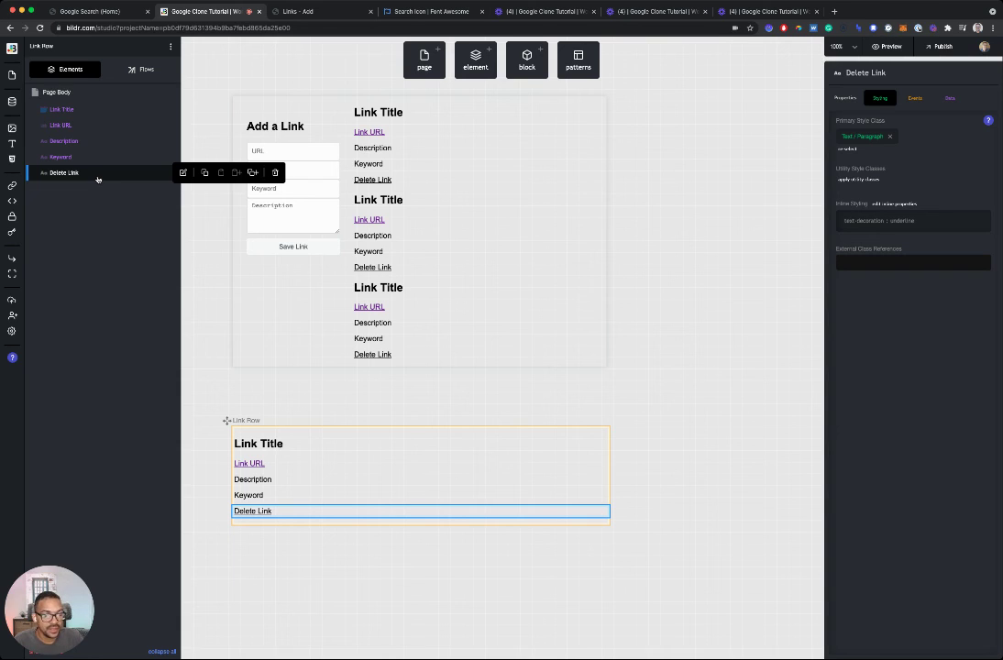
pyautogui.click(913, 99)
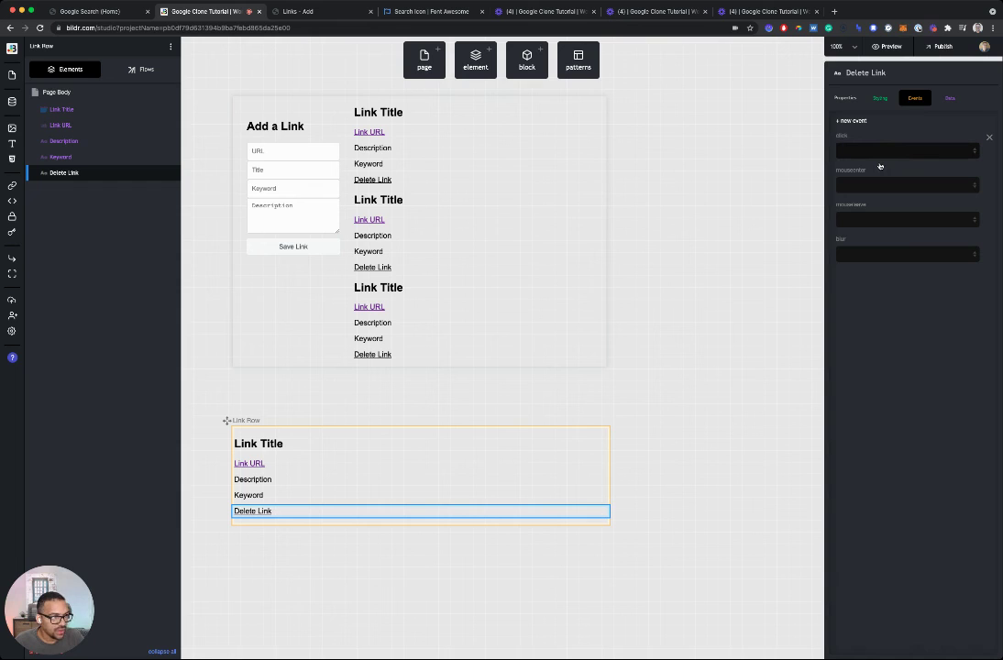
pyautogui.click(879, 166)
pyautogui.write('D')
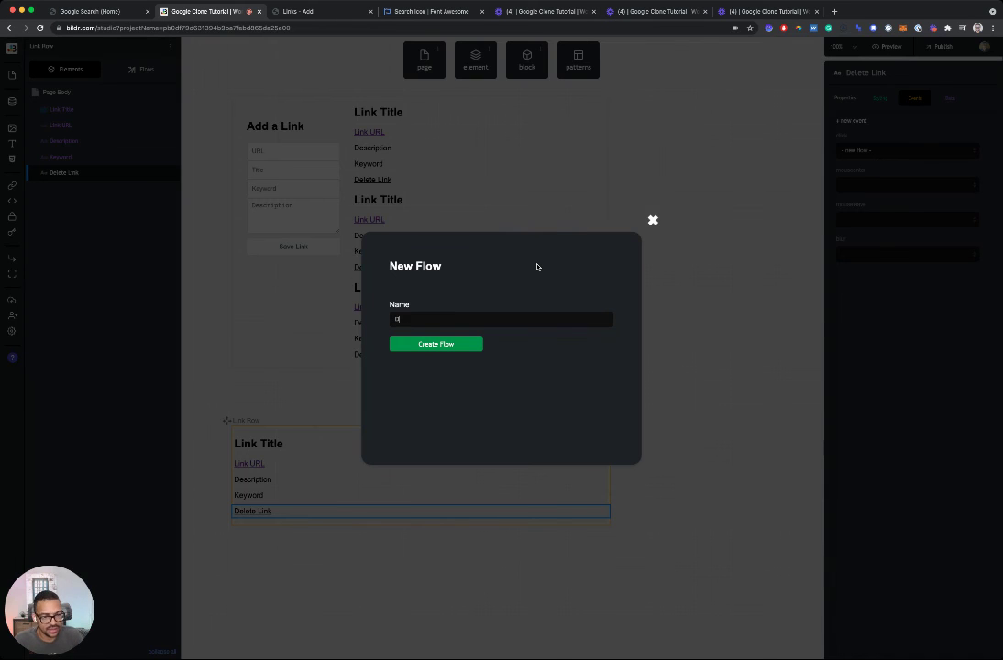
pyautogui.write('elete Link')
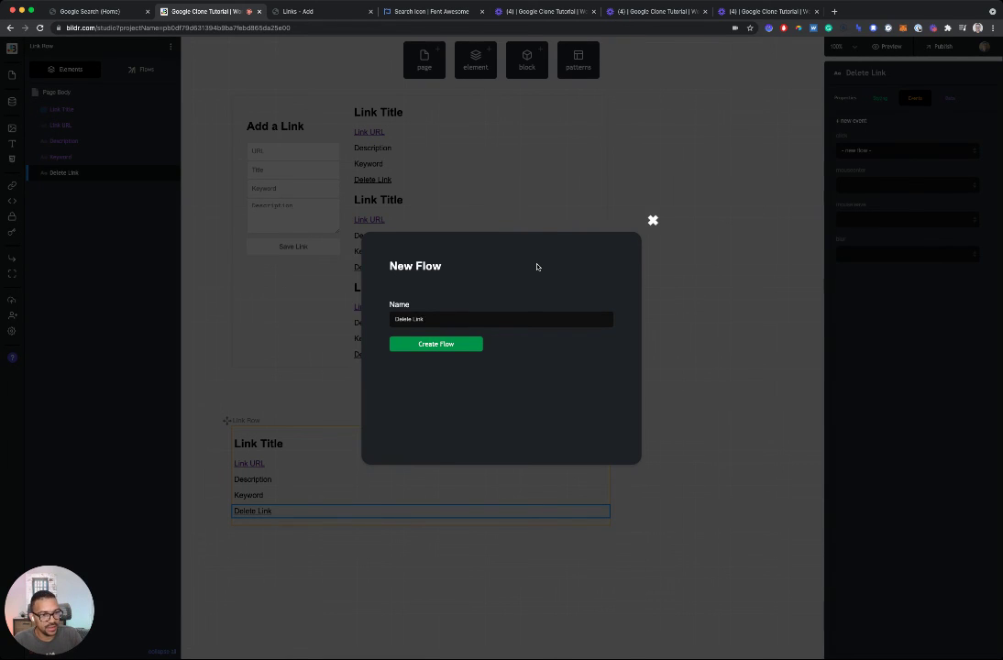
pyautogui.press('Return')
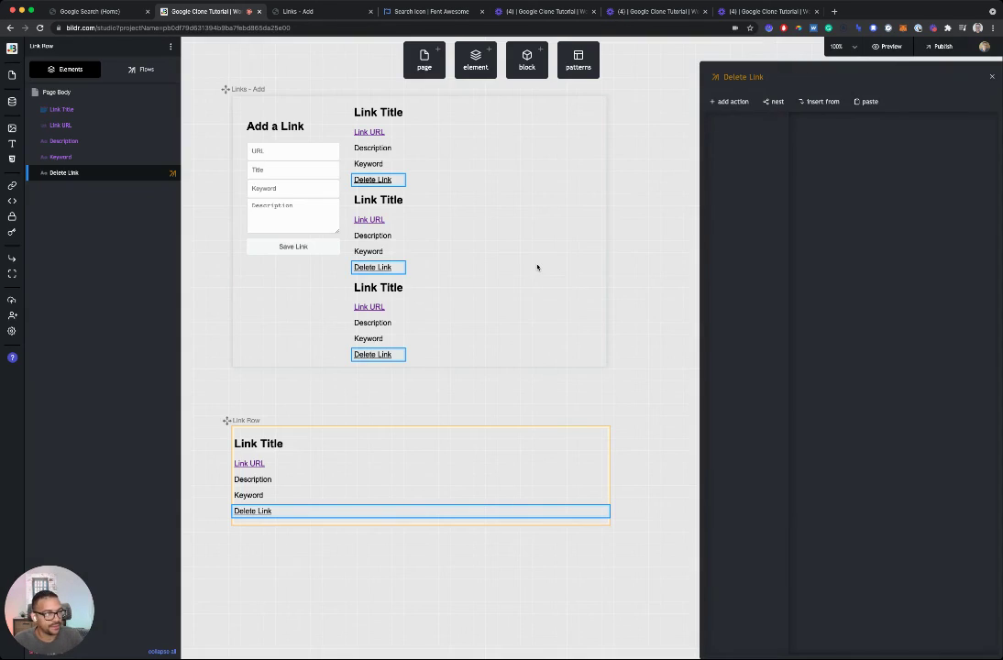
# - Add a "Data - permanently delete record" action to the Delete Link flow, using the Links data collection
pyautogui.click(729, 102)
pyautogui.write('delete')
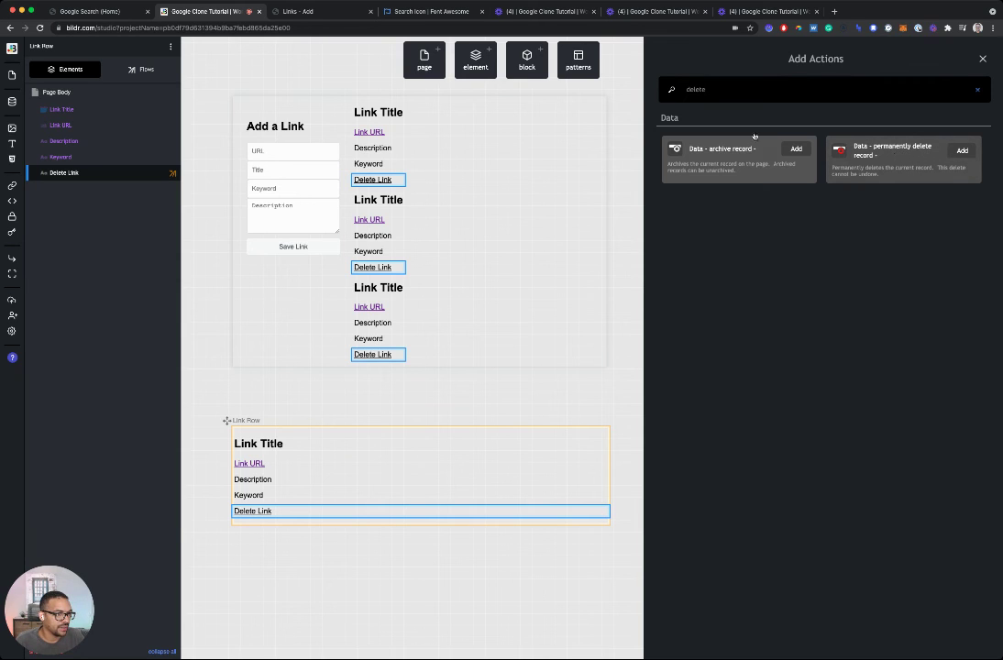
pyautogui.click(961, 152)
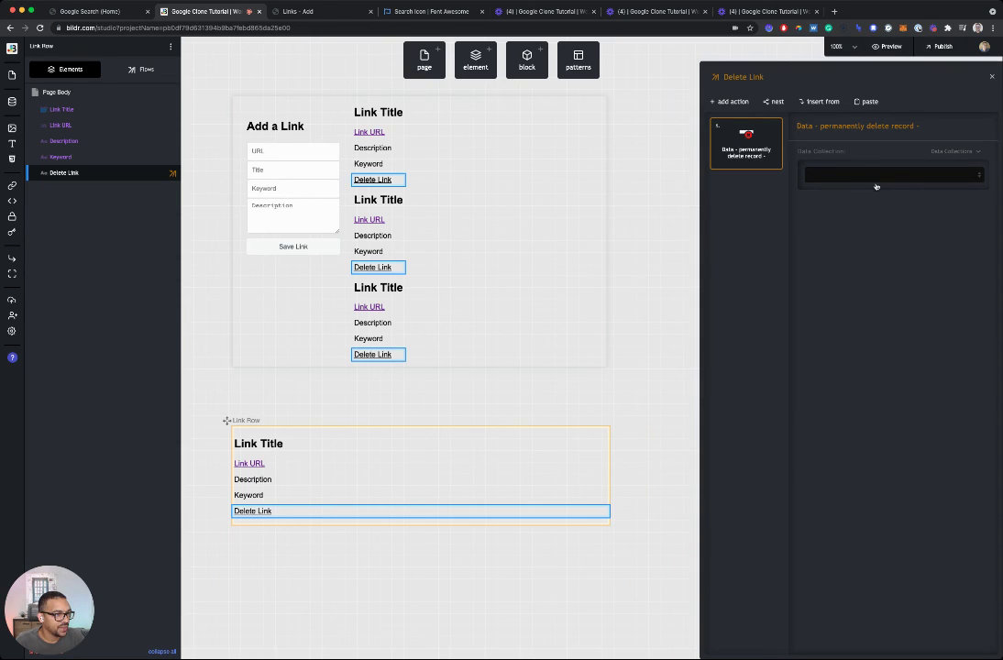
pyautogui.click(875, 203)
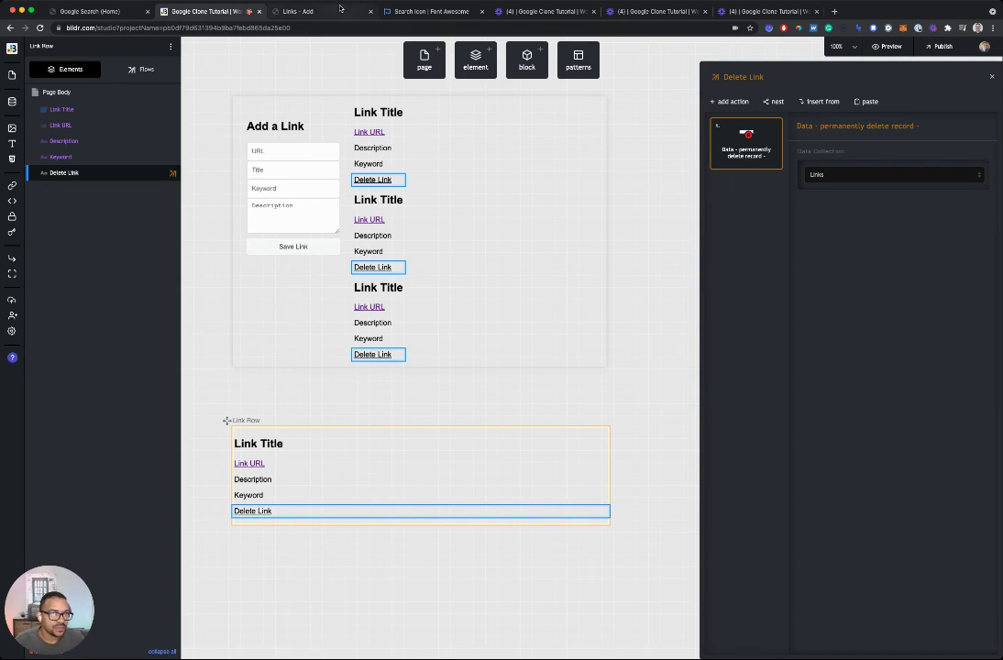
# - Check the Delete Link text in the preview, and set its inline cursor style to pointer in the studio
pyautogui.click(298, 11)
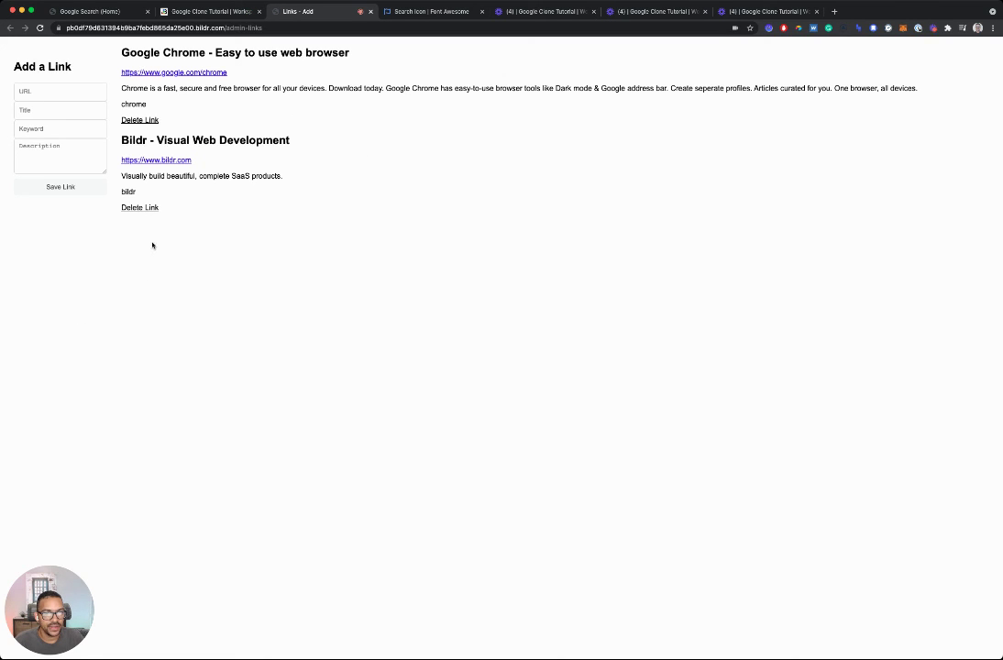
pyautogui.click(198, 12)
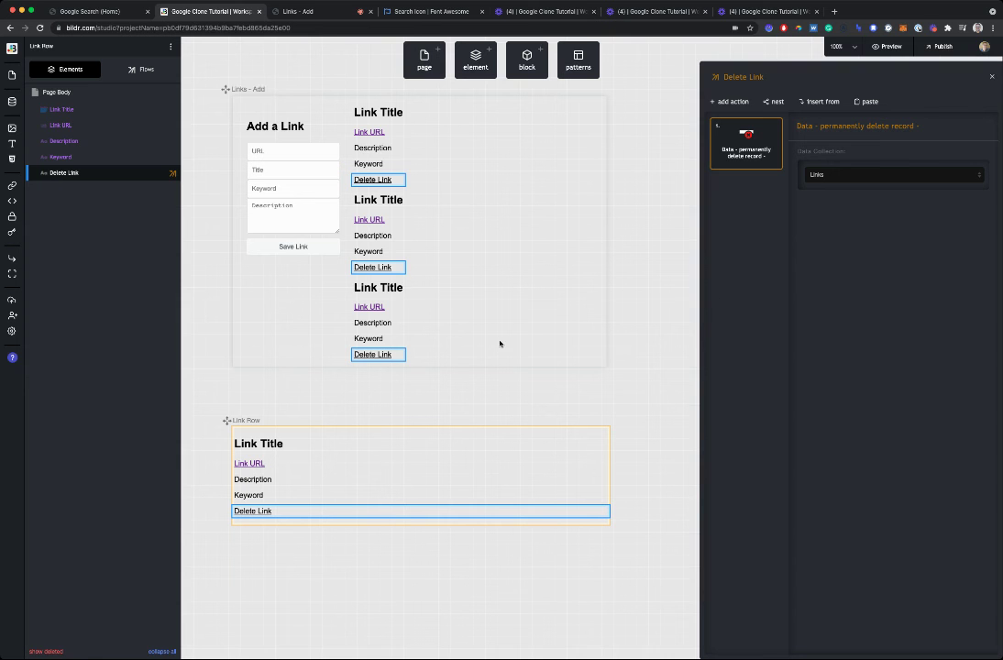
pyautogui.click(98, 172)
pyautogui.click(880, 97)
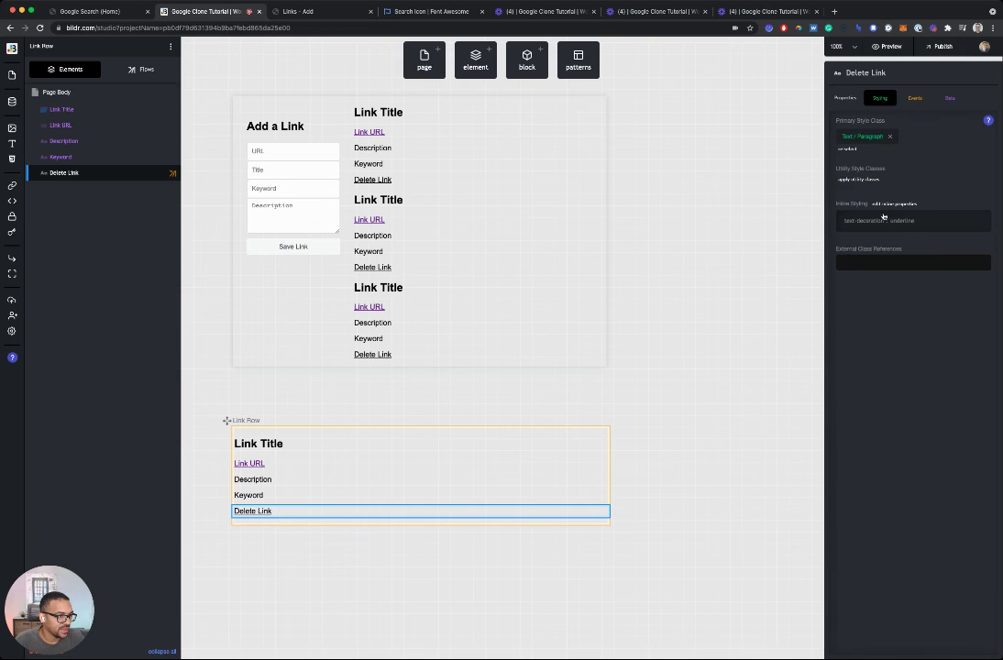
pyautogui.click(876, 259)
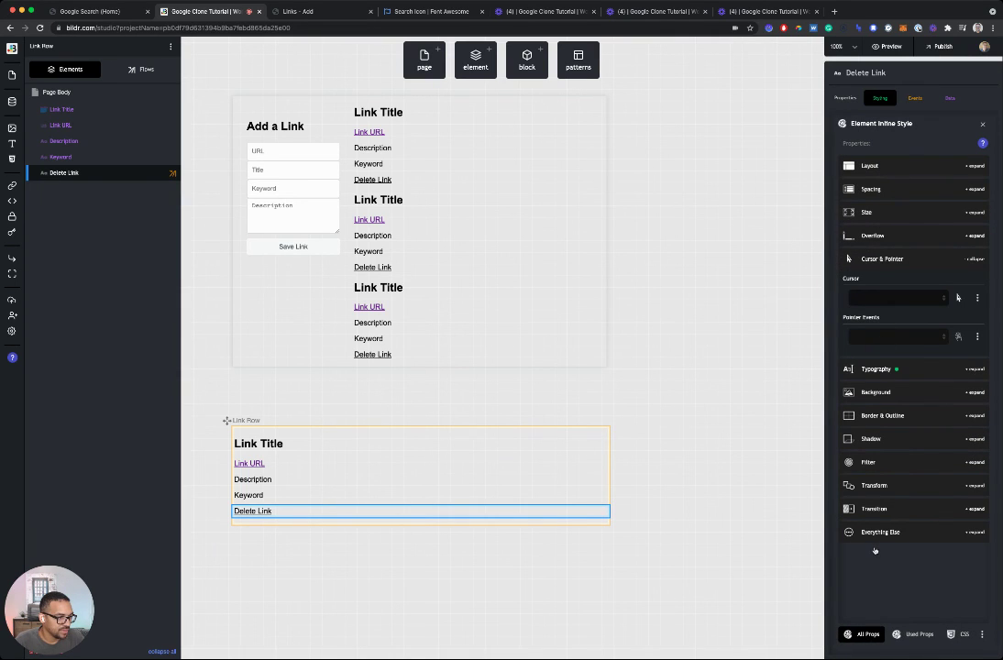
pyautogui.click(922, 576)
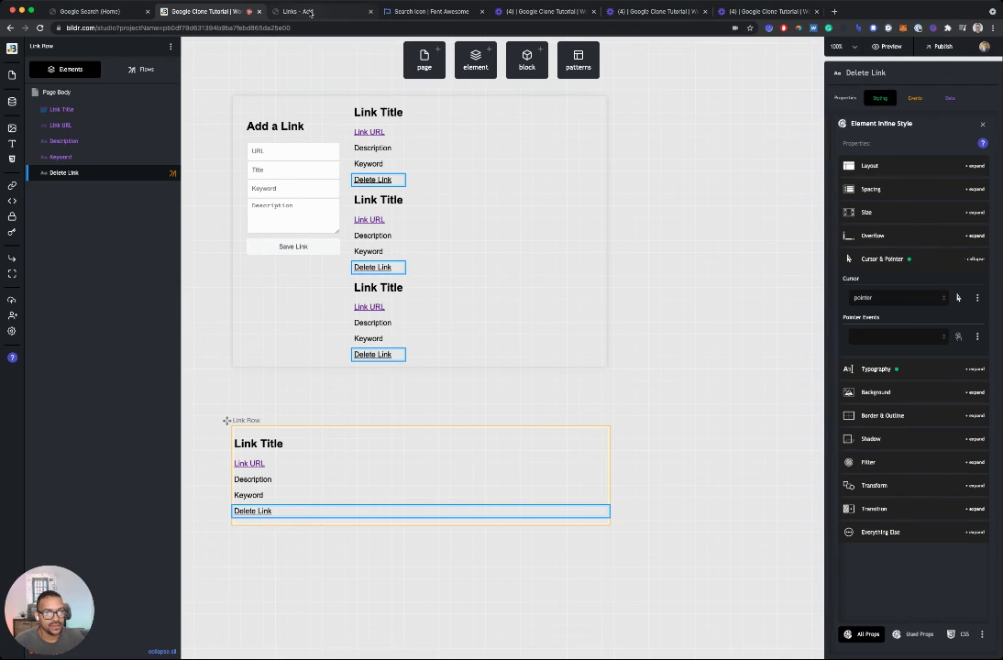
# - In the Links - Add preview, delete the Google Chrome link record with its Delete Link text
pyautogui.click(298, 11)
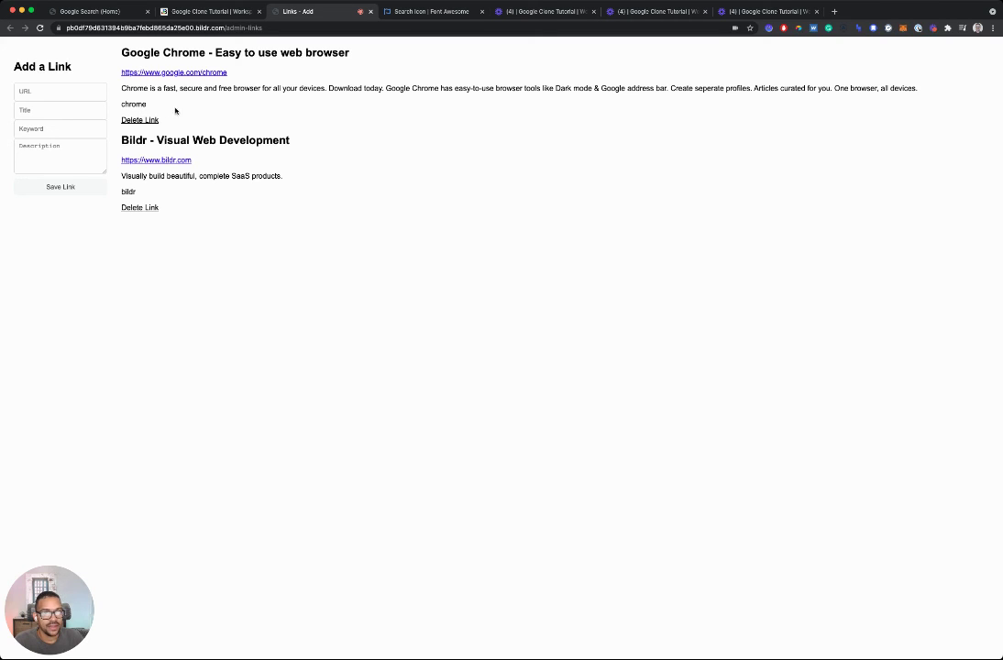
pyautogui.click(138, 120)
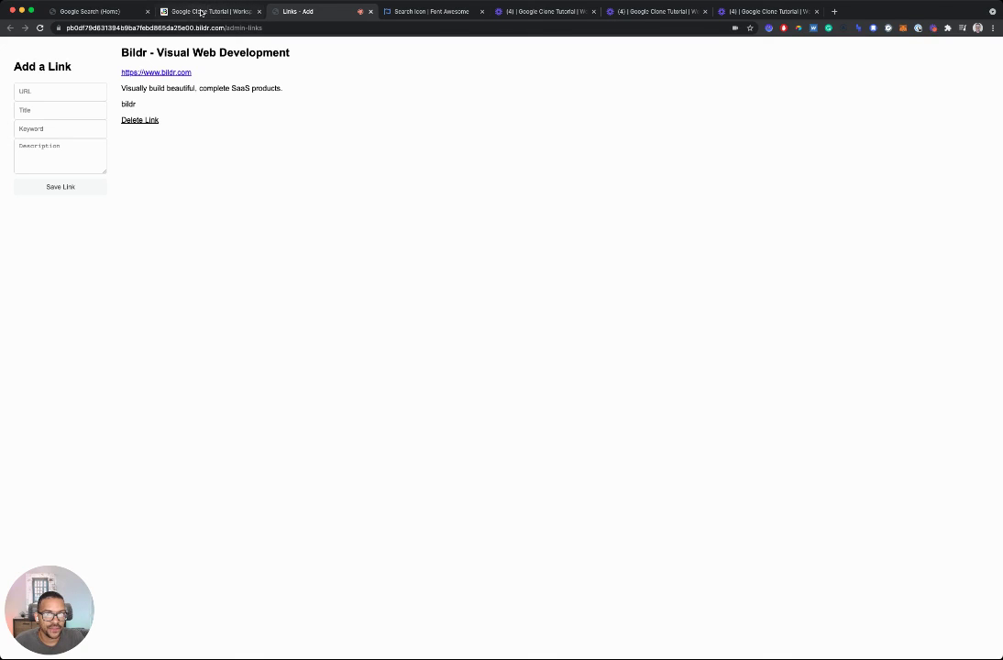
# - Return to the Bildr studio and look over the Search Results and Result Row pages on the canvas
pyautogui.click(201, 12)
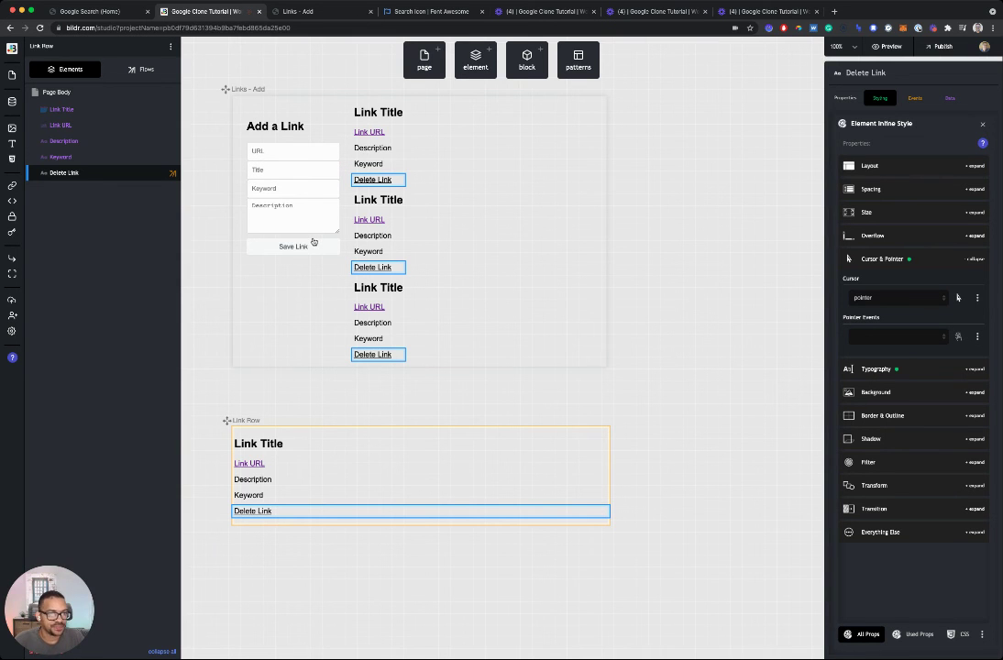
pyautogui.scroll(3, 618, 259)
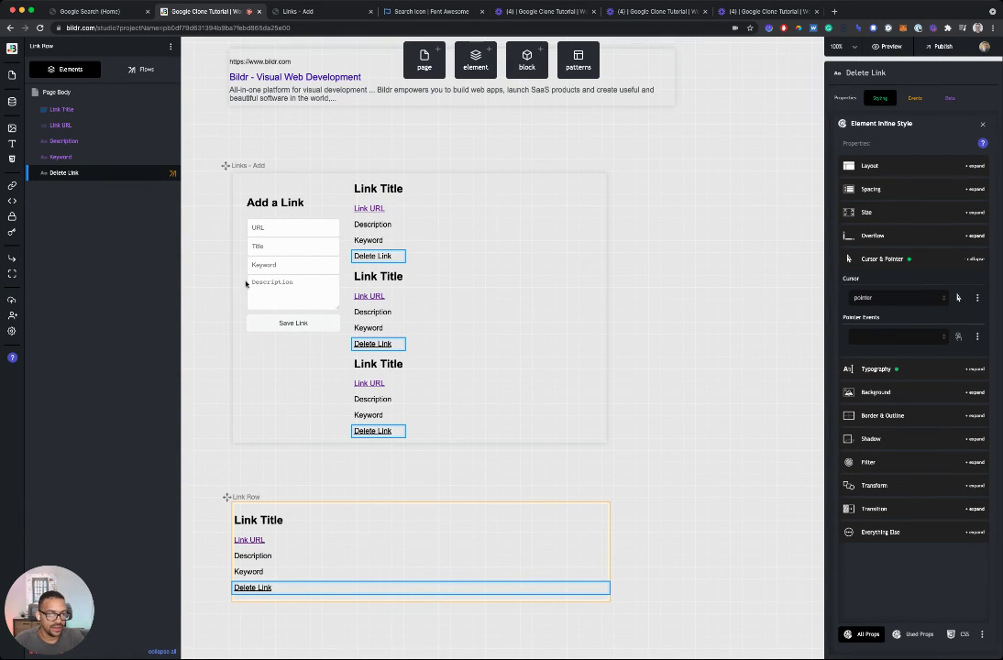
pyautogui.scroll(8, 243, 290)
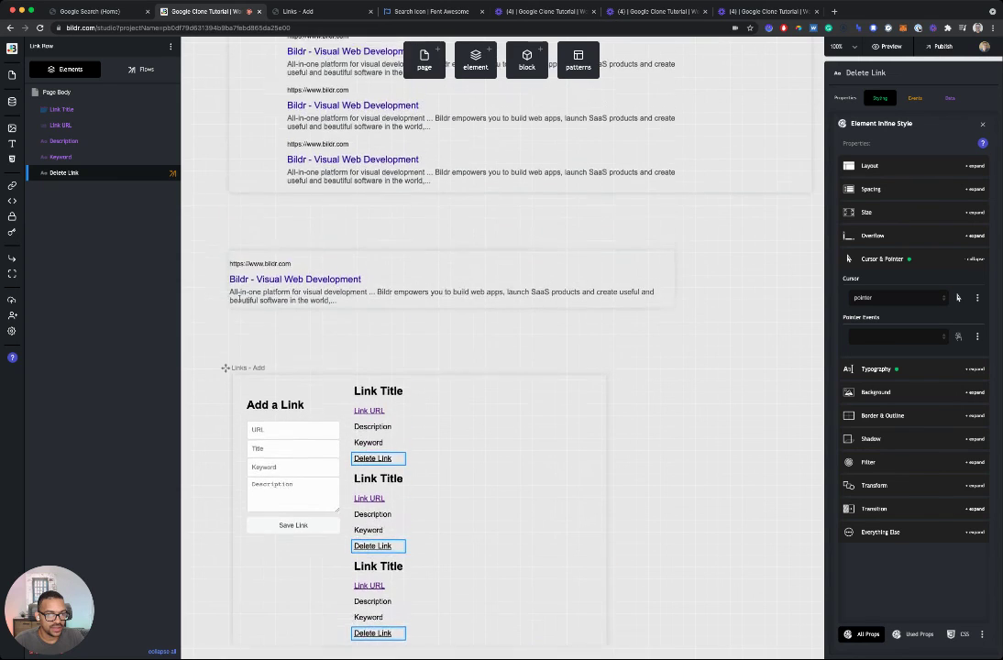
pyautogui.scroll(7, 239, 300)
pyautogui.scroll(1, 266, 306)
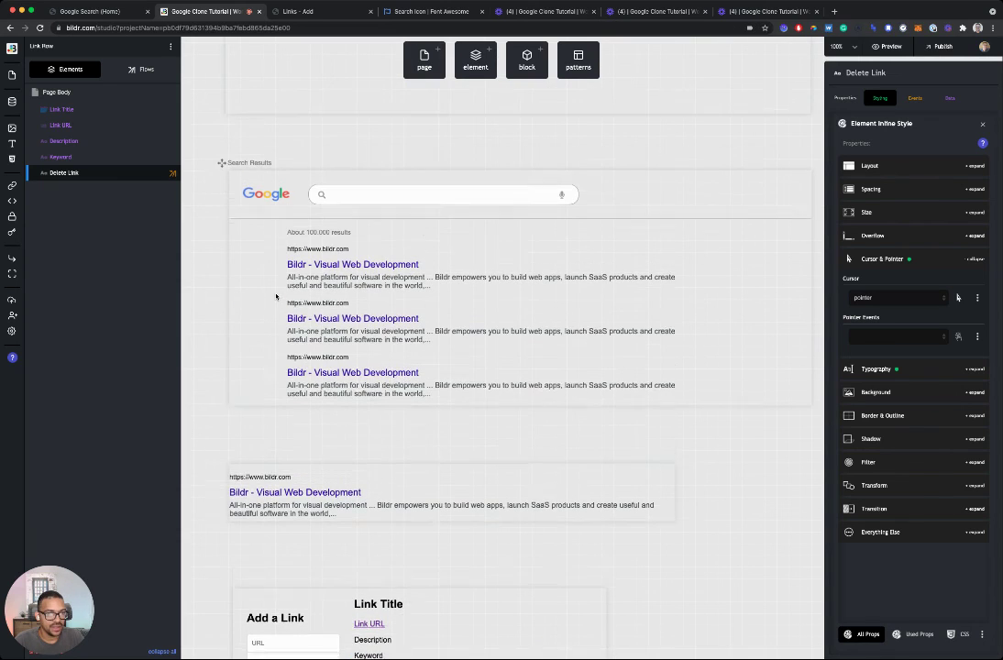
pyautogui.scroll(-9, 243, 257)
pyautogui.scroll(8, 397, 420)
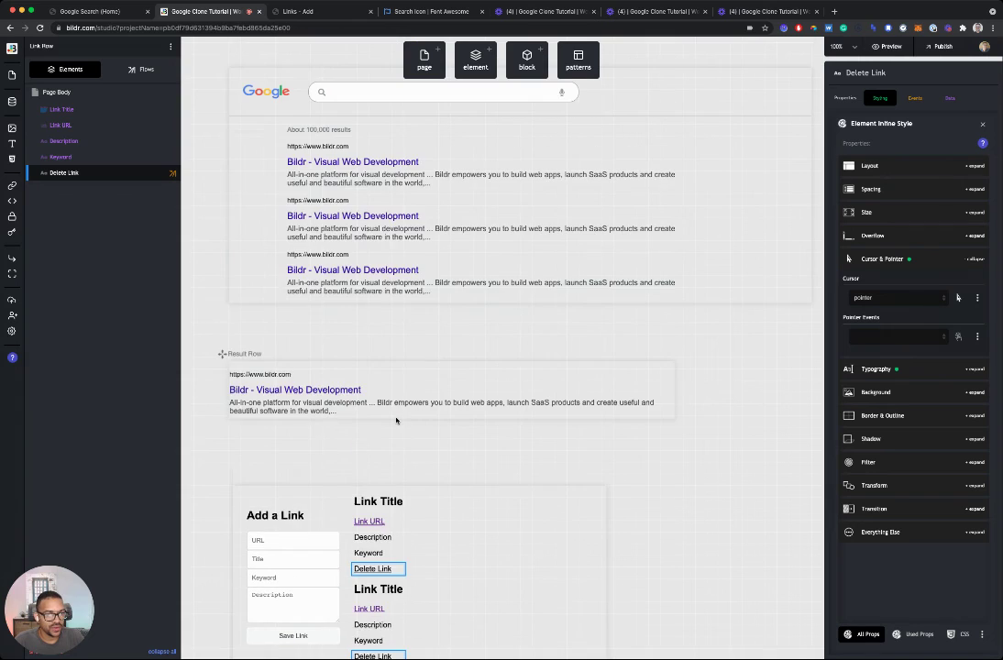